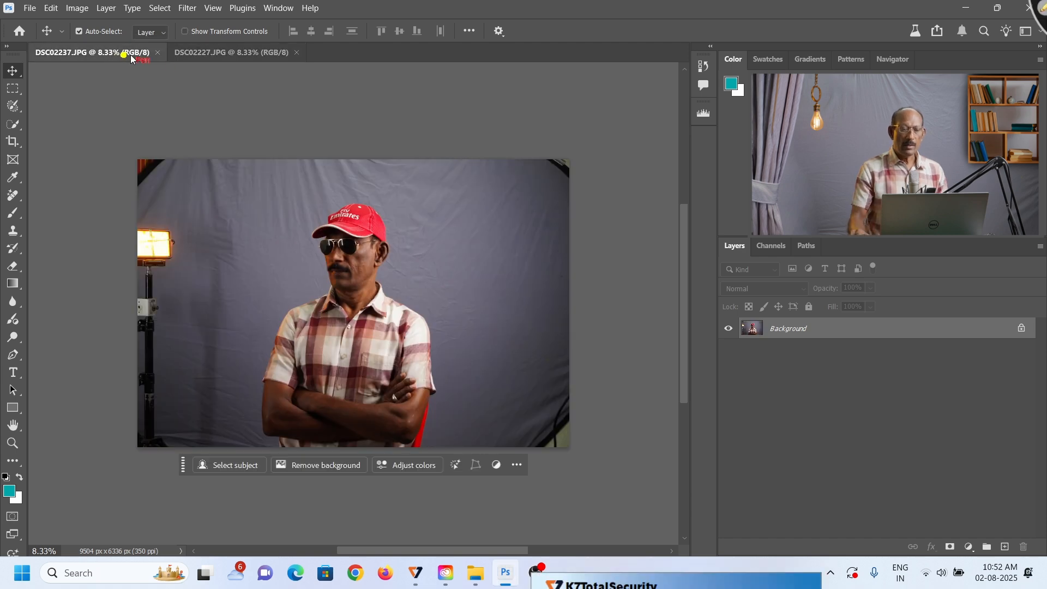
pyautogui.moveTo(510, 259)
pyautogui.mouseDown()
pyautogui.moveTo(437, 264)
pyautogui.moveTo(470, 283)
pyautogui.mouseUp()
pyautogui.moveTo(313, 235)
pyautogui.mouseDown()
pyautogui.moveTo(321, 295)
pyautogui.moveTo(345, 289)
pyautogui.moveTo(349, 269)
pyautogui.moveTo(320, 234)
pyautogui.mouseUp()
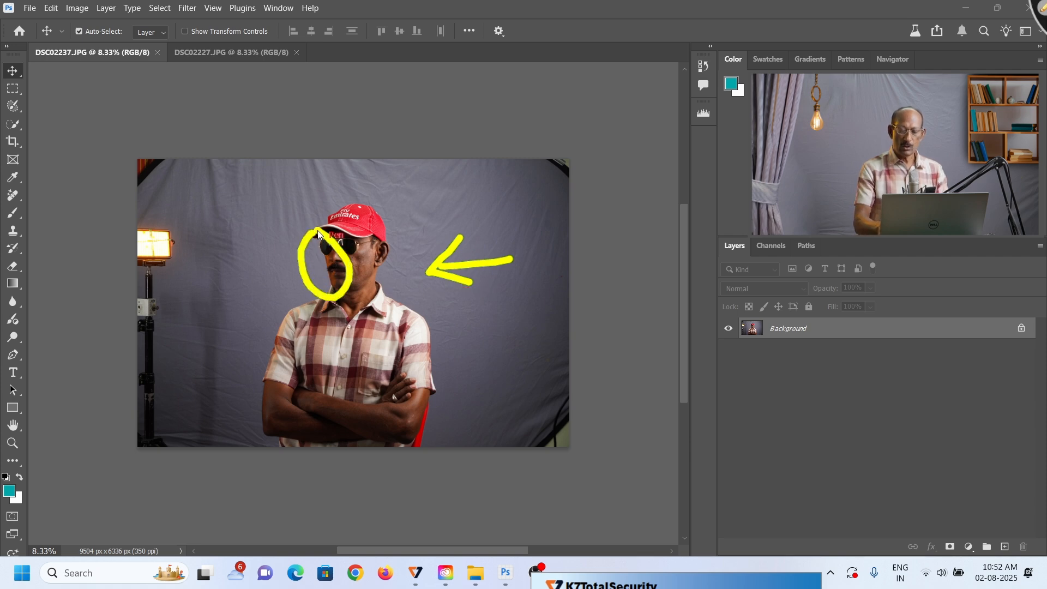
pyautogui.press('Escape')
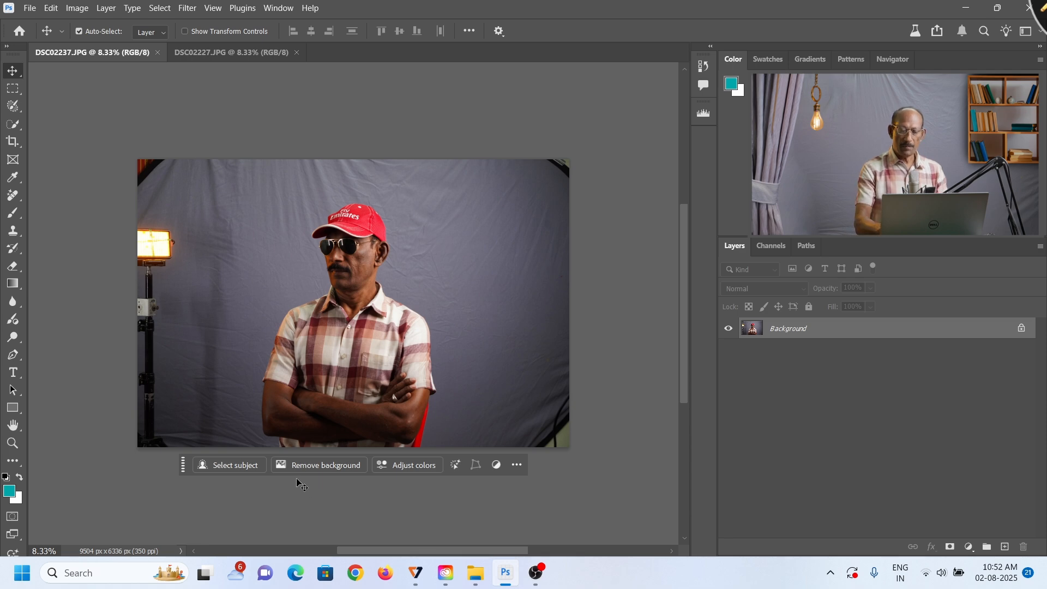
# Step: Remove the background behind the man in the red cap in DSC02237.JPG
pyautogui.click(318, 503)
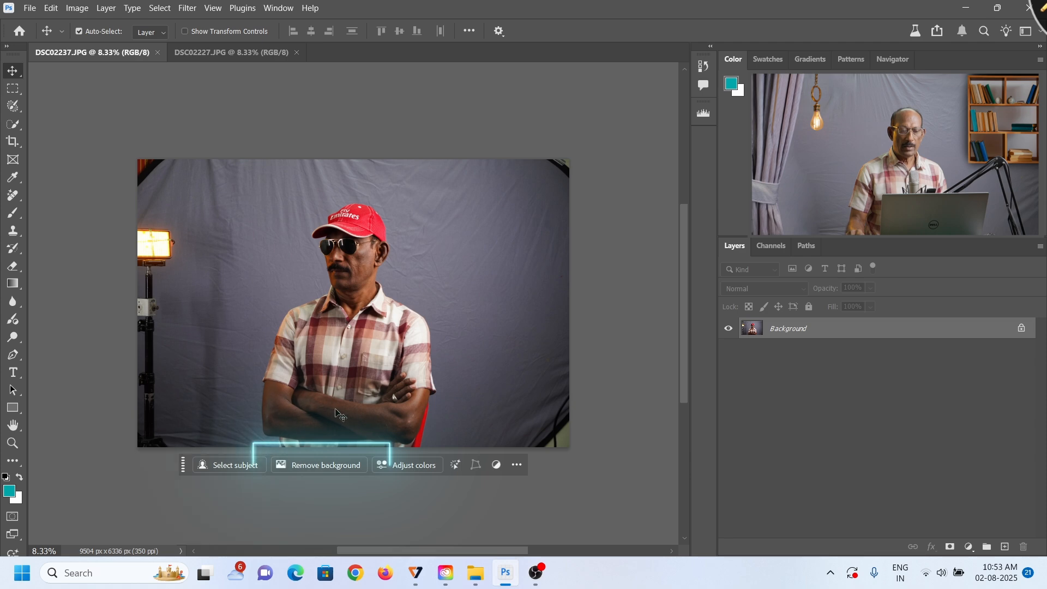
pyautogui.click(326, 464)
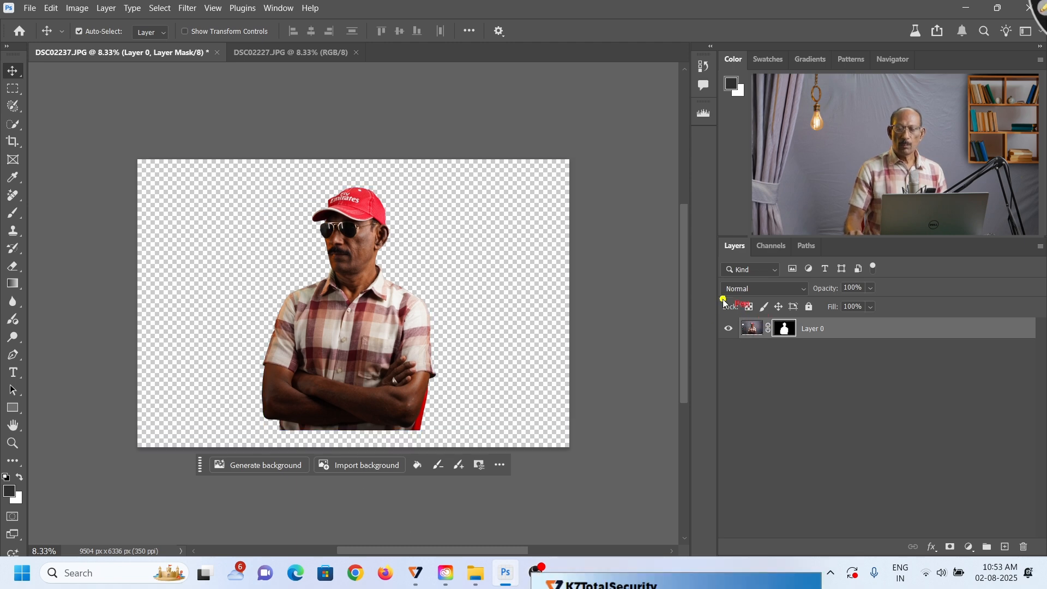
pyautogui.moveTo(723, 298)
pyautogui.mouseDown()
pyautogui.moveTo(821, 300)
pyautogui.moveTo(816, 372)
pyautogui.moveTo(708, 374)
pyautogui.moveTo(715, 305)
pyautogui.mouseUp()
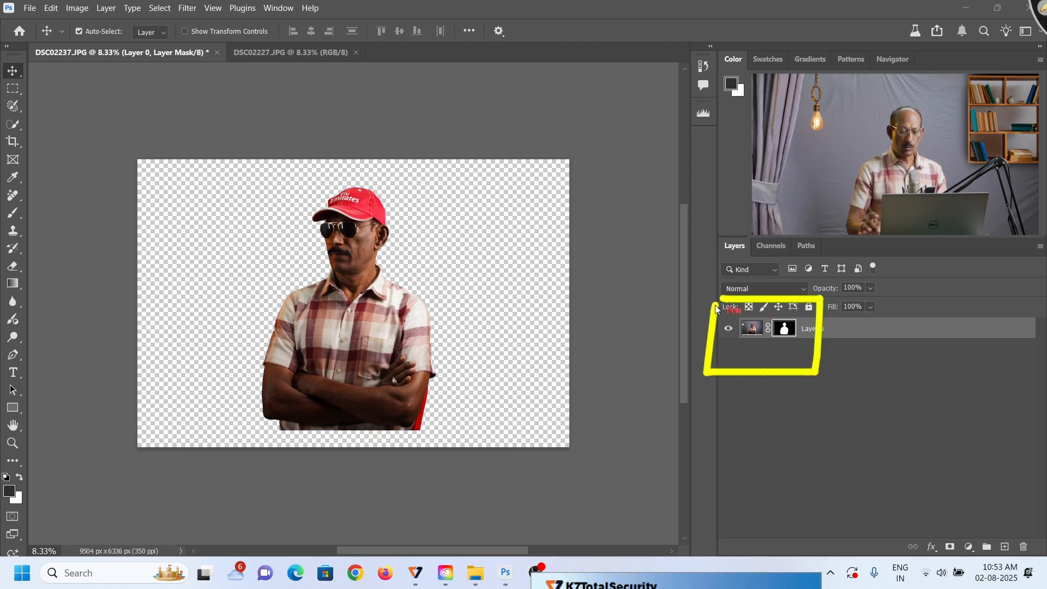
# Step: Move the cutout of the man in the red cap into DSC02227.JPG and position him in front of the white wall
pyautogui.moveTo(354, 356)
pyautogui.mouseDown()
pyautogui.moveTo(297, 228)
pyautogui.moveTo(213, 118)
pyautogui.moveTo(283, 54)
pyautogui.mouseUp()
pyautogui.moveTo(322, 248); pyautogui.dragTo(348, 304)
pyautogui.rightClick(353, 350)
pyautogui.click(359, 352)
pyautogui.moveTo(359, 349); pyautogui.dragTo(454, 362)
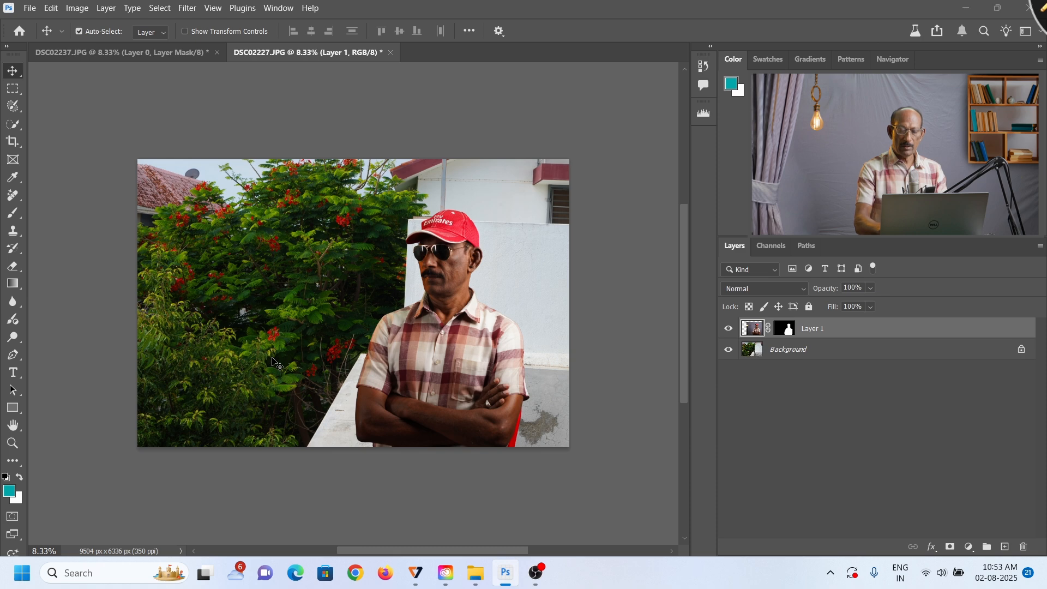
pyautogui.moveTo(181, 270)
pyautogui.mouseDown()
pyautogui.moveTo(296, 289)
pyautogui.moveTo(264, 270)
pyautogui.moveTo(296, 289)
pyautogui.moveTo(292, 304)
pyautogui.mouseUp()
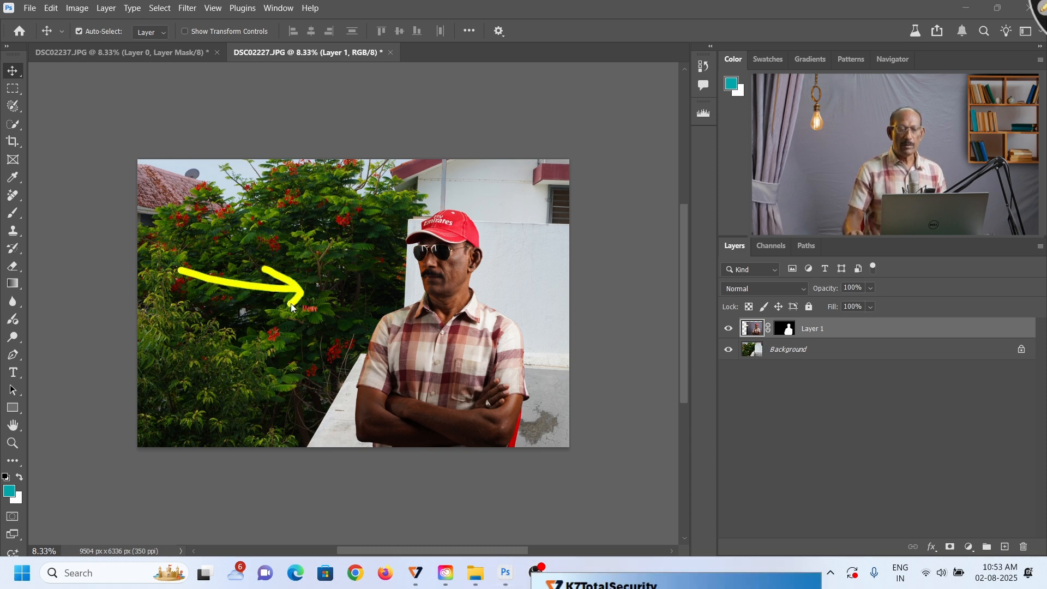
pyautogui.moveTo(556, 266); pyautogui.dragTo(498, 264)
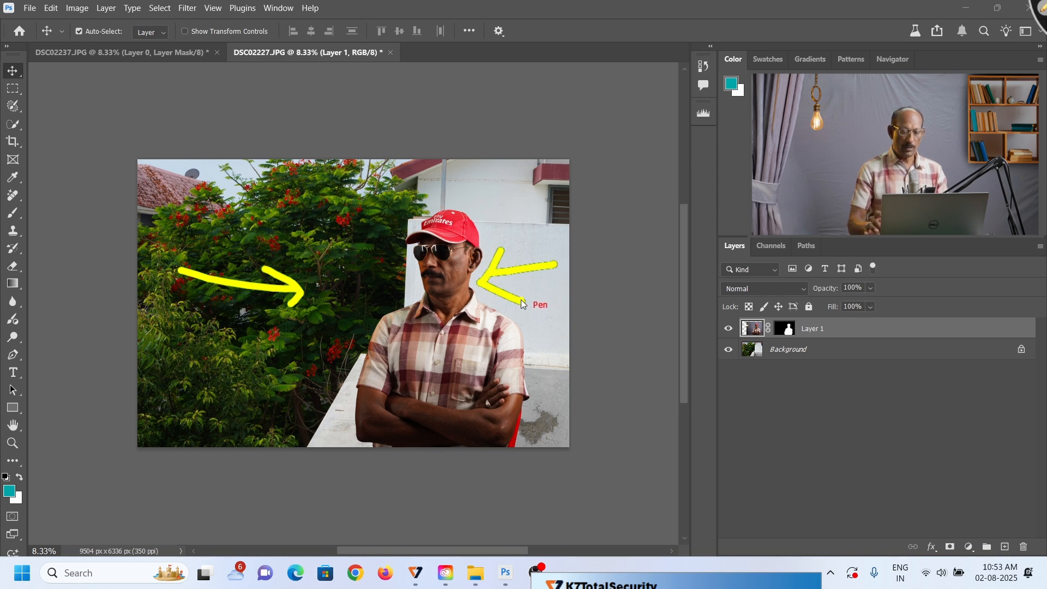
pyautogui.press('Escape')
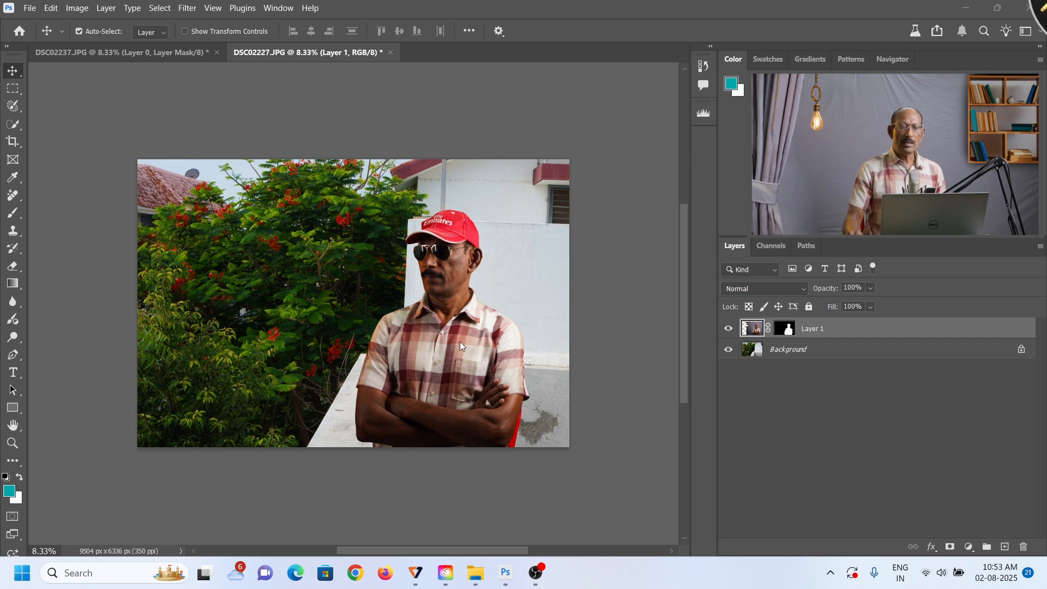
# Step: Show the Contextual Task Bar and harmonize Layer 1 with the garden background
pyautogui.click(280, 8)
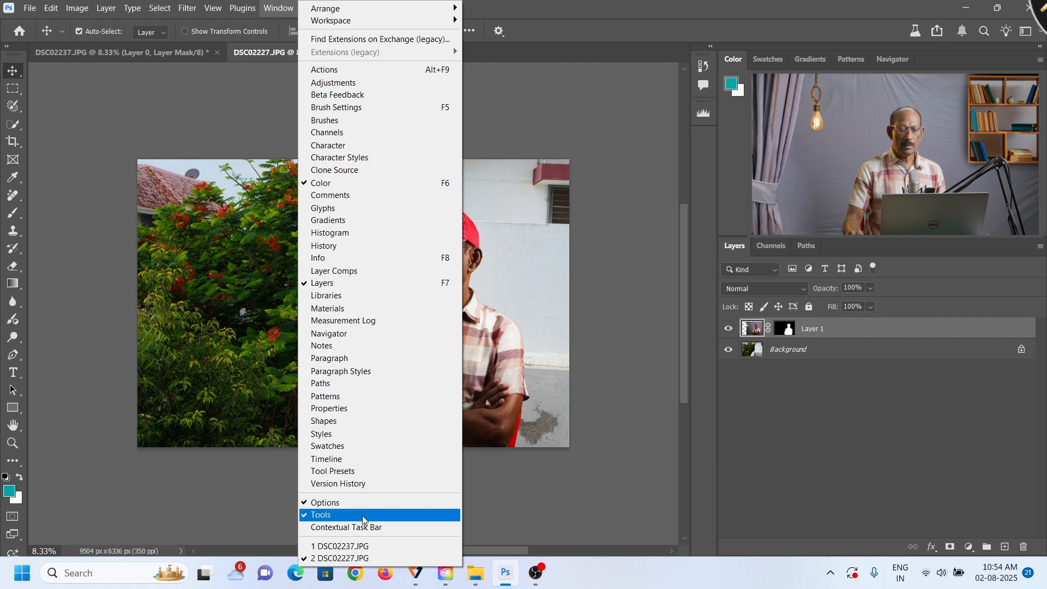
pyautogui.click(371, 528)
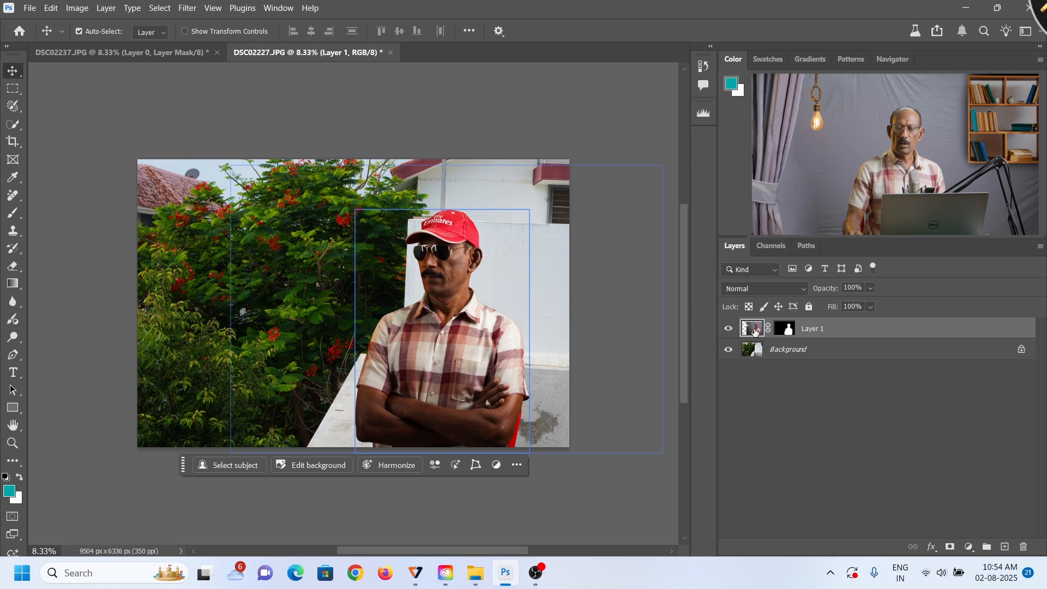
pyautogui.click(395, 465)
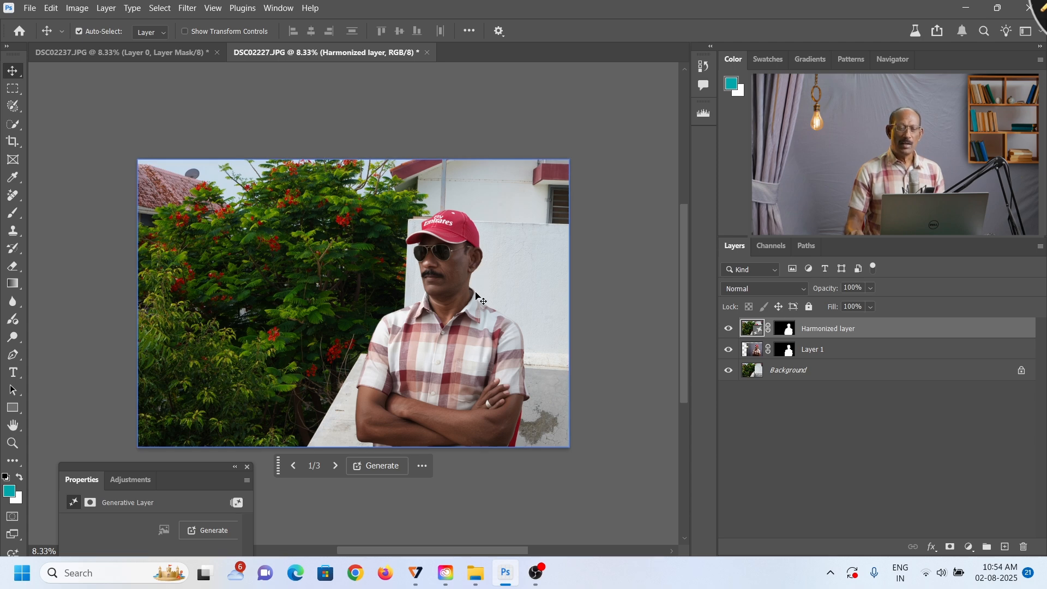
# Step: Compare the composite with and without the harmonized layer
pyautogui.click(730, 330)
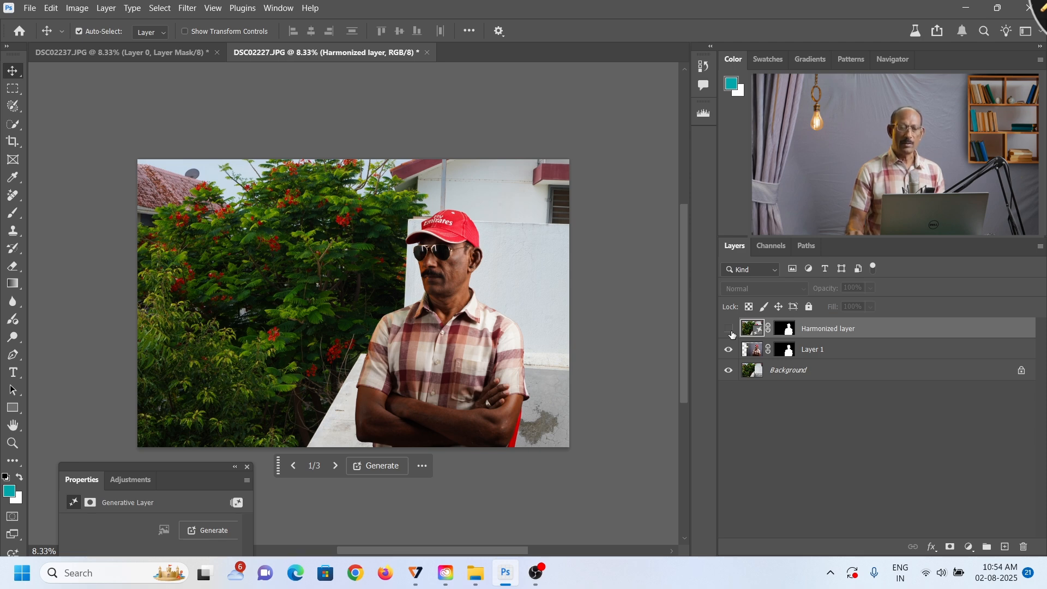
pyautogui.click(729, 329)
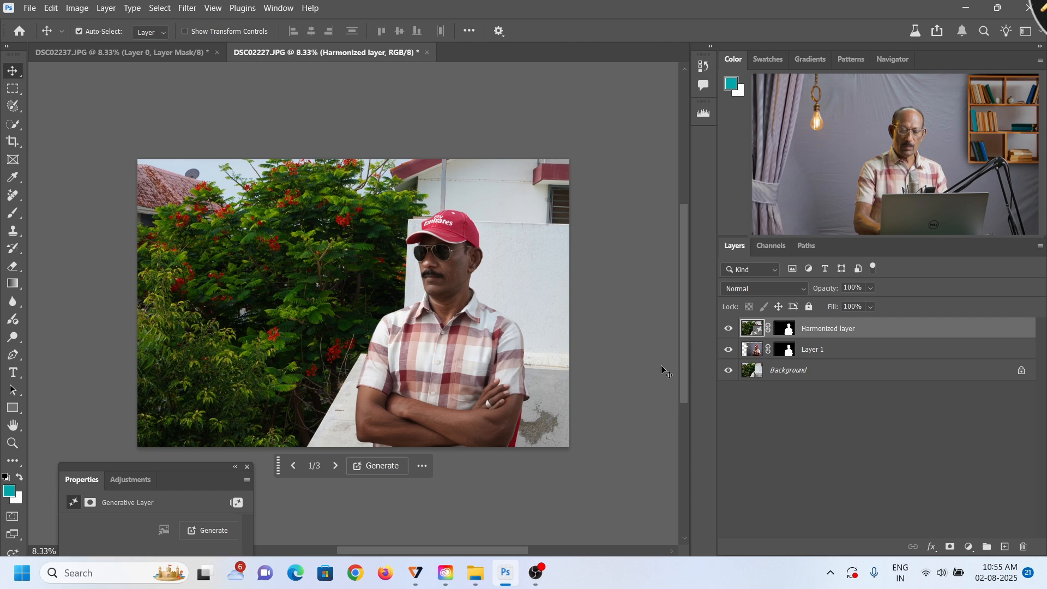
pyautogui.moveTo(169, 284)
pyautogui.mouseDown()
pyautogui.moveTo(270, 289)
pyautogui.moveTo(254, 266)
pyautogui.moveTo(283, 292)
pyautogui.moveTo(270, 318)
pyautogui.mouseUp()
pyautogui.click(360, 300)
pyautogui.moveTo(335, 300); pyautogui.dragTo(419, 300)
pyautogui.moveTo(397, 289); pyautogui.dragTo(419, 302)
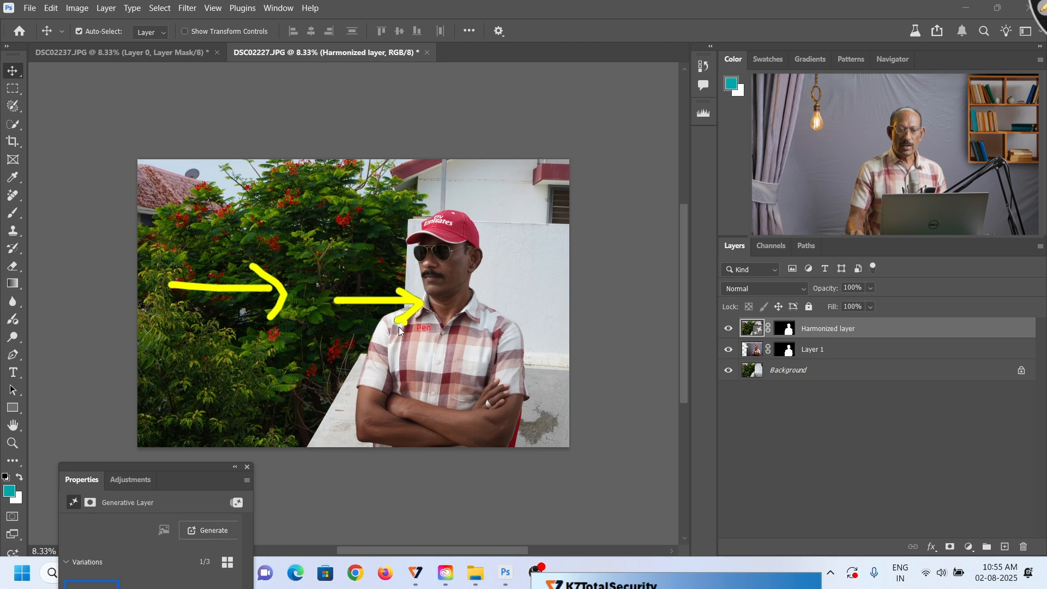
pyautogui.moveTo(350, 373)
pyautogui.mouseDown()
pyautogui.moveTo(481, 374)
pyautogui.moveTo(522, 448)
pyautogui.moveTo(505, 470)
pyautogui.moveTo(355, 411)
pyautogui.mouseUp()
pyautogui.moveTo(417, 209)
pyautogui.mouseDown()
pyautogui.moveTo(414, 320)
pyautogui.moveTo(519, 331)
pyautogui.moveTo(458, 213)
pyautogui.mouseUp()
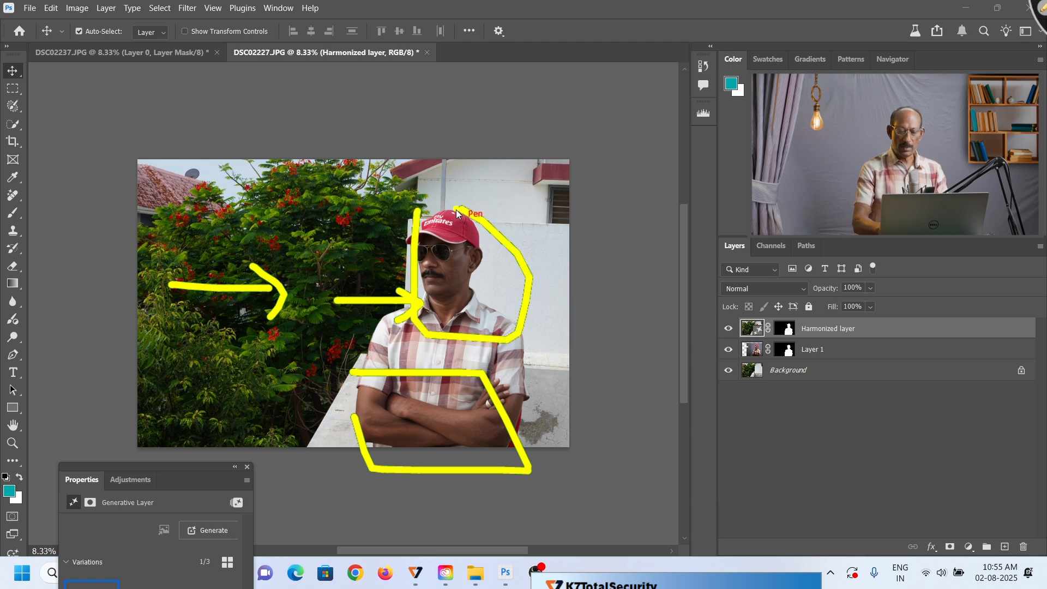
pyautogui.press('Escape')
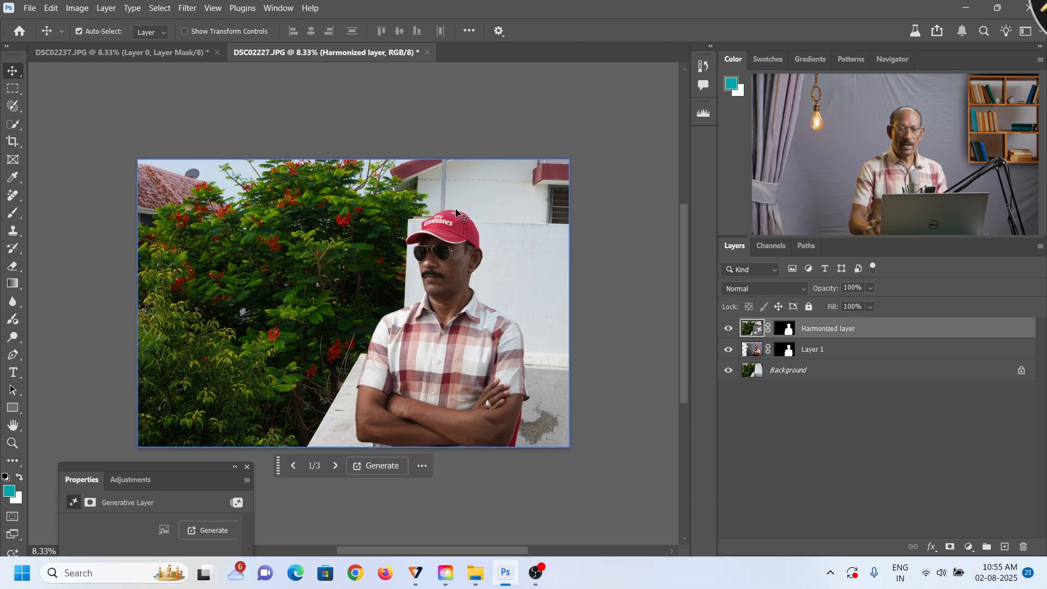
# Step: Preview the three variations of the harmonized layer, return to the first one, and compare it with the original cutout
pyautogui.click(730, 329)
pyautogui.click(729, 329)
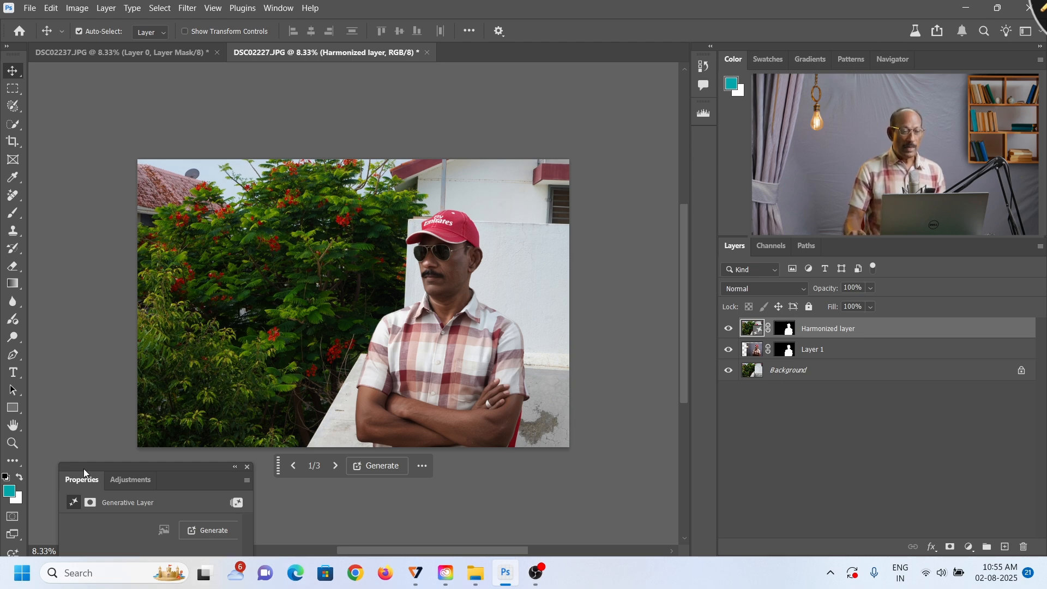
pyautogui.moveTo(101, 466); pyautogui.dragTo(784, 387)
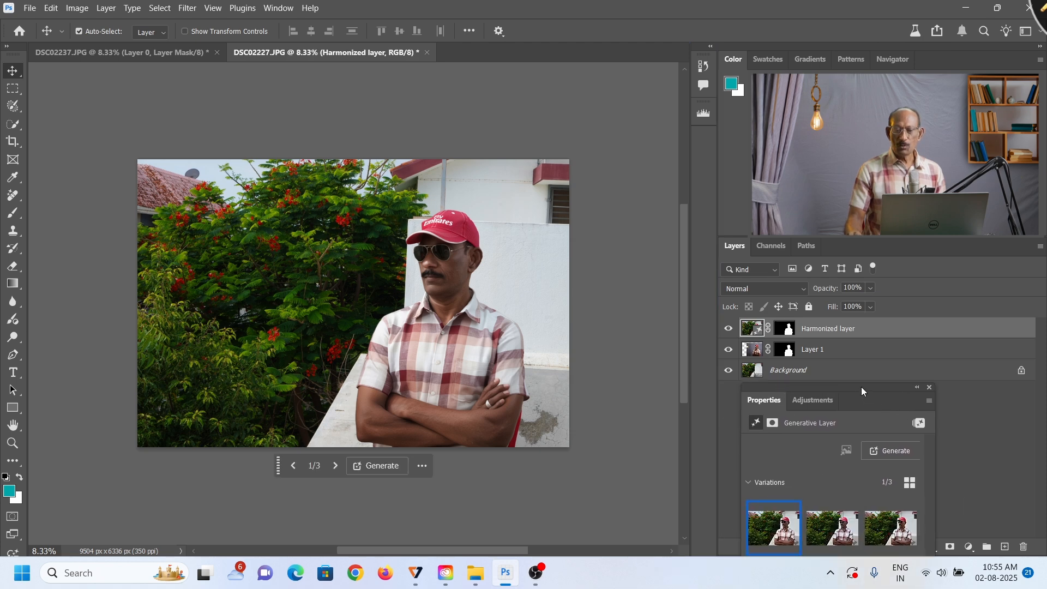
pyautogui.moveTo(862, 387); pyautogui.dragTo(885, 371)
pyautogui.moveTo(829, 518)
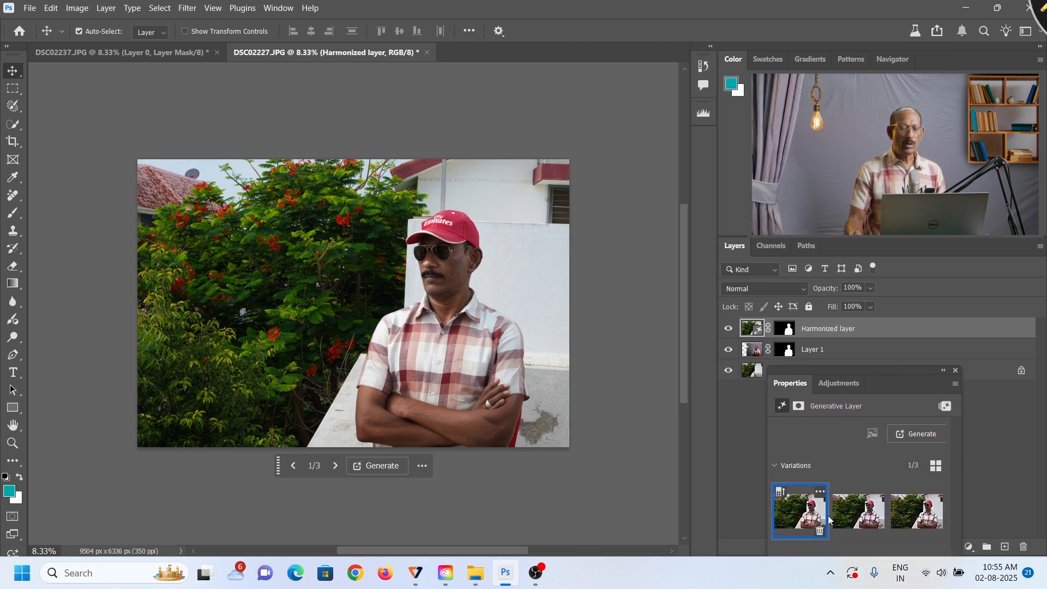
pyautogui.click(854, 519)
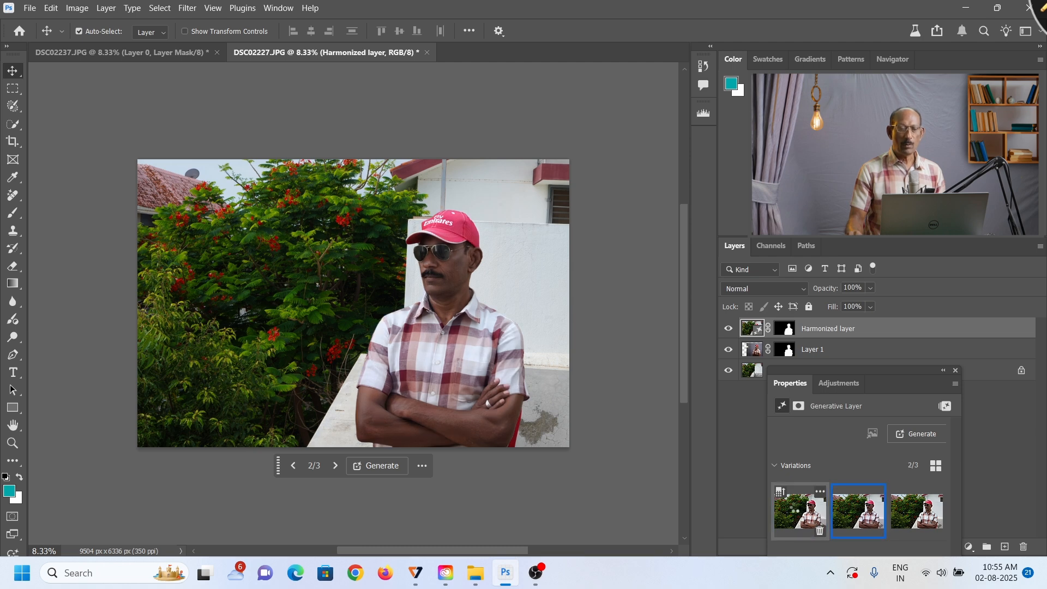
pyautogui.click(796, 511)
pyautogui.click(846, 517)
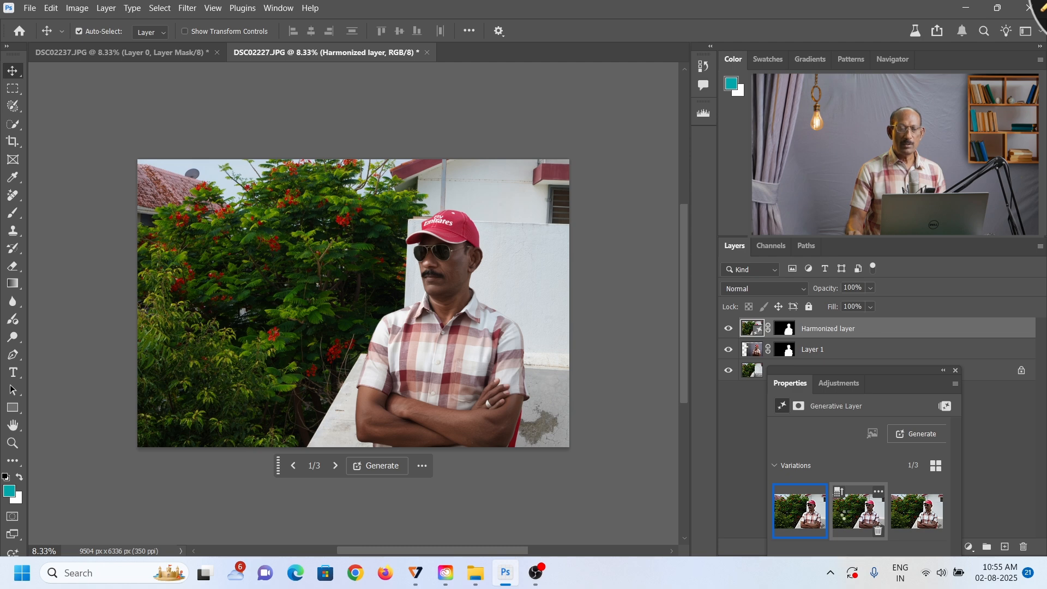
pyautogui.click(906, 518)
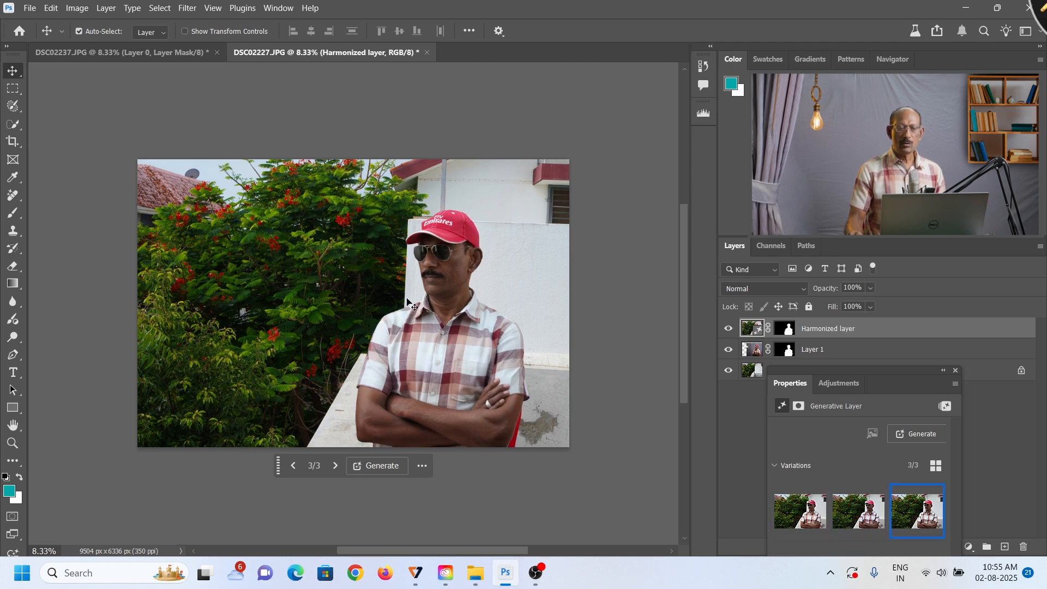
pyautogui.click(785, 515)
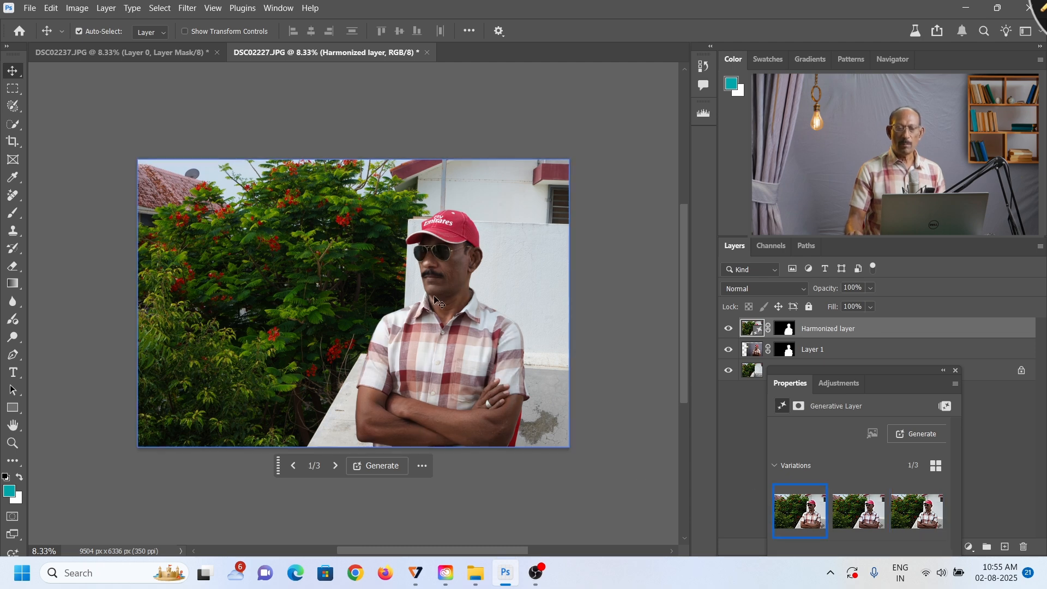
pyautogui.click(732, 330)
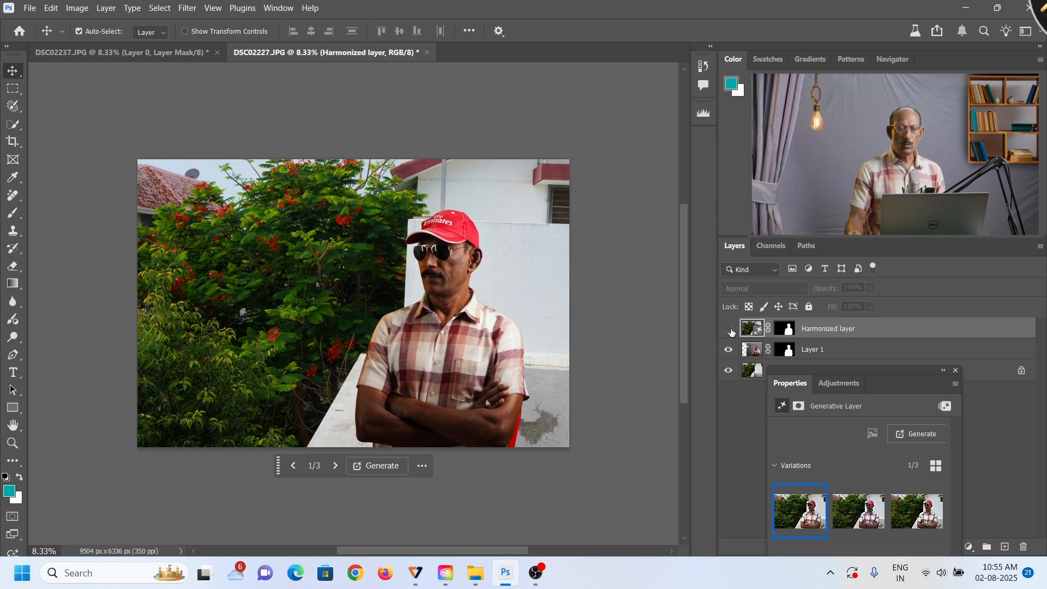
pyautogui.click(730, 329)
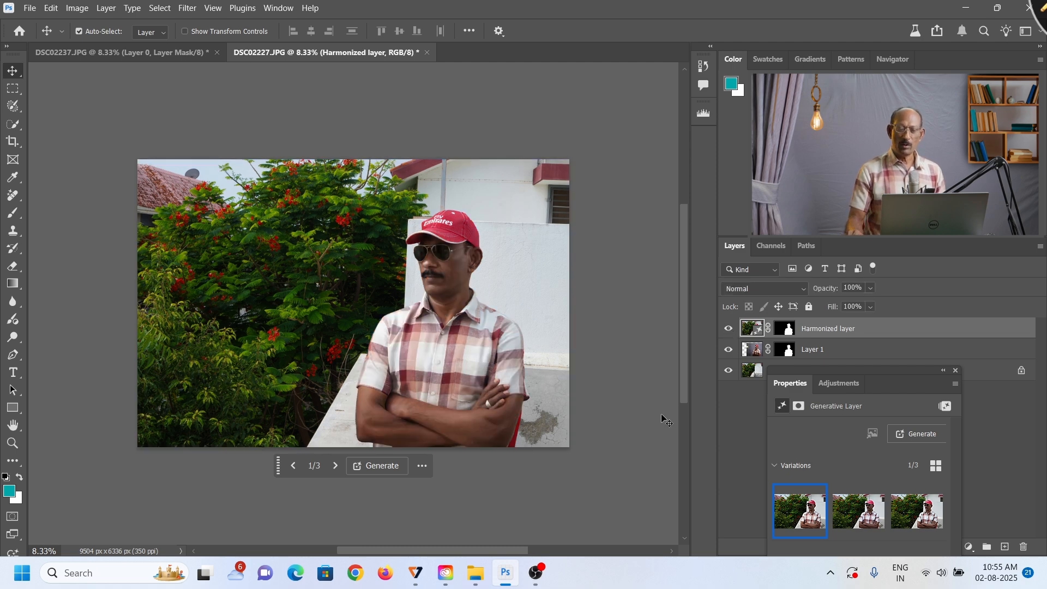
# Step: Hide the Harmonized layer and Layer 1, leaving only the Background layer shown
pyautogui.moveTo(833, 372); pyautogui.dragTo(128, 462)
pyautogui.moveTo(729, 329); pyautogui.dragTo(728, 350)
pyautogui.click(729, 350)
pyautogui.click(729, 329)
pyautogui.click(729, 329)
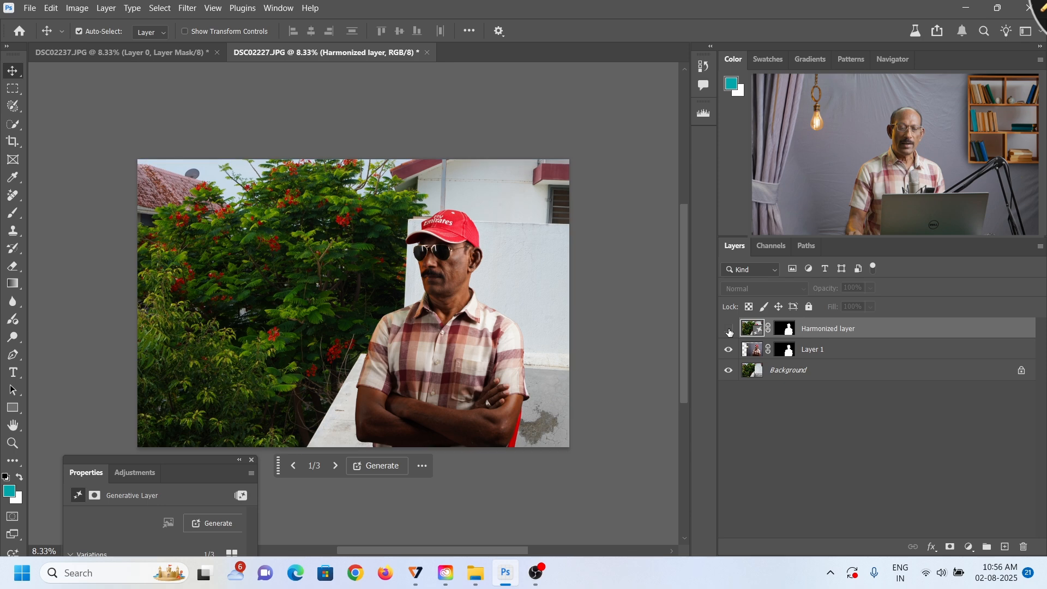
pyautogui.click(734, 351)
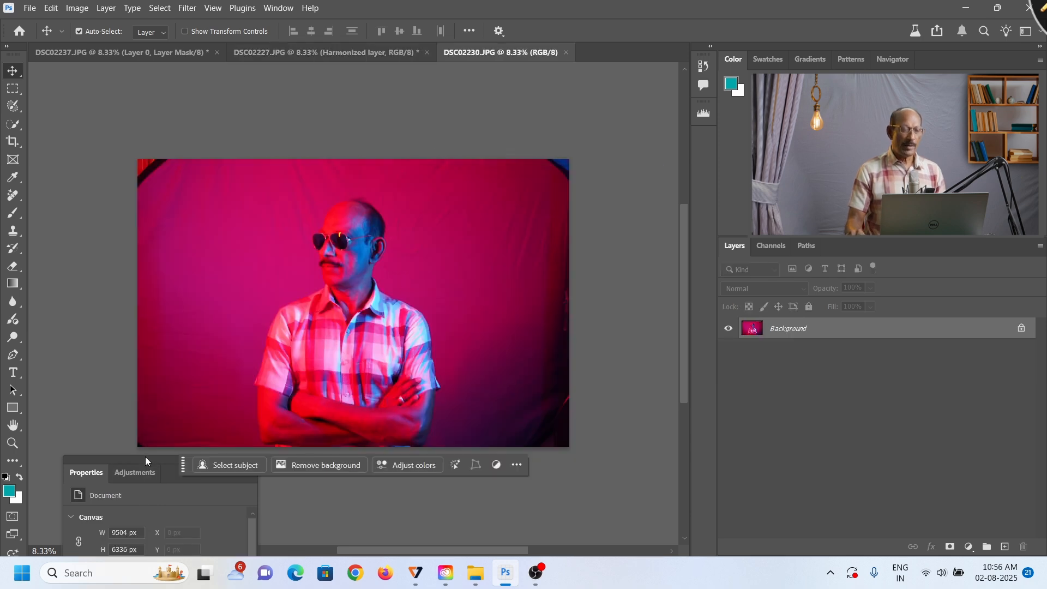
# Step: Remove the background from the red-and-blue lit portrait in DSC02230.JPG
pyautogui.moveTo(145, 457); pyautogui.dragTo(121, 486)
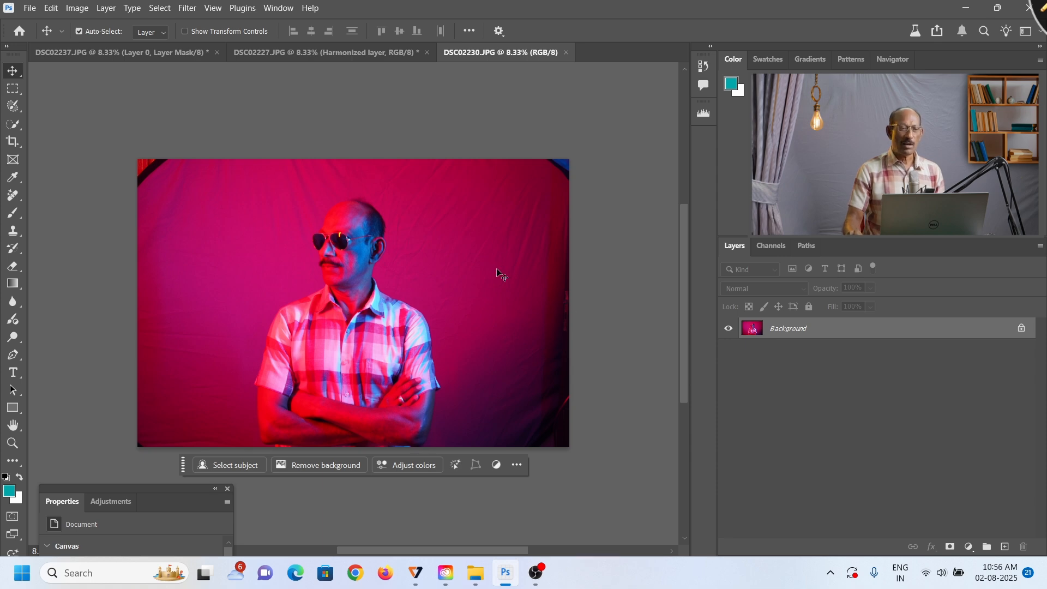
pyautogui.click(154, 51)
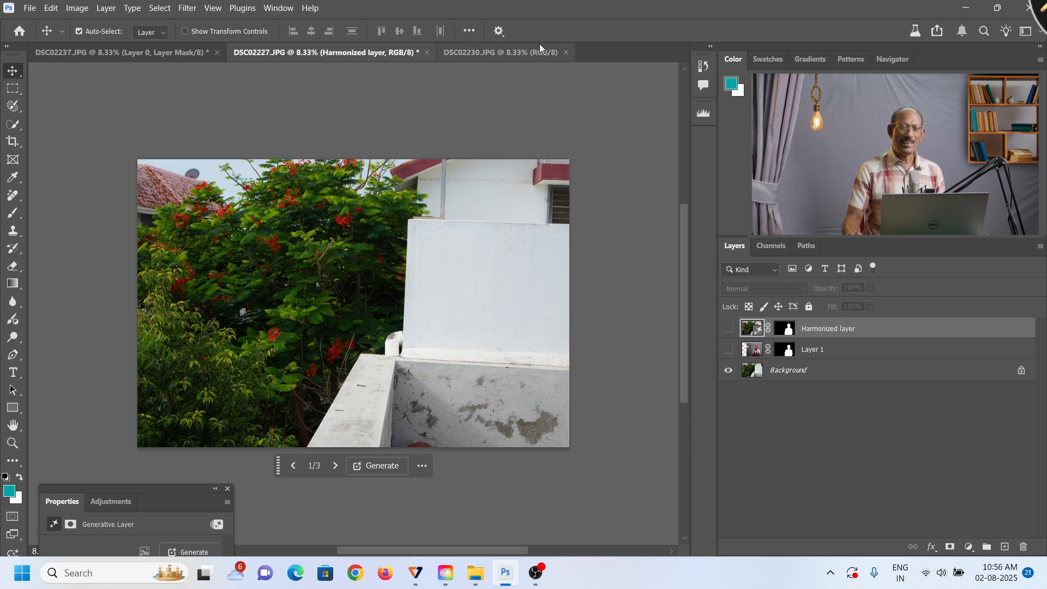
pyautogui.click(516, 54)
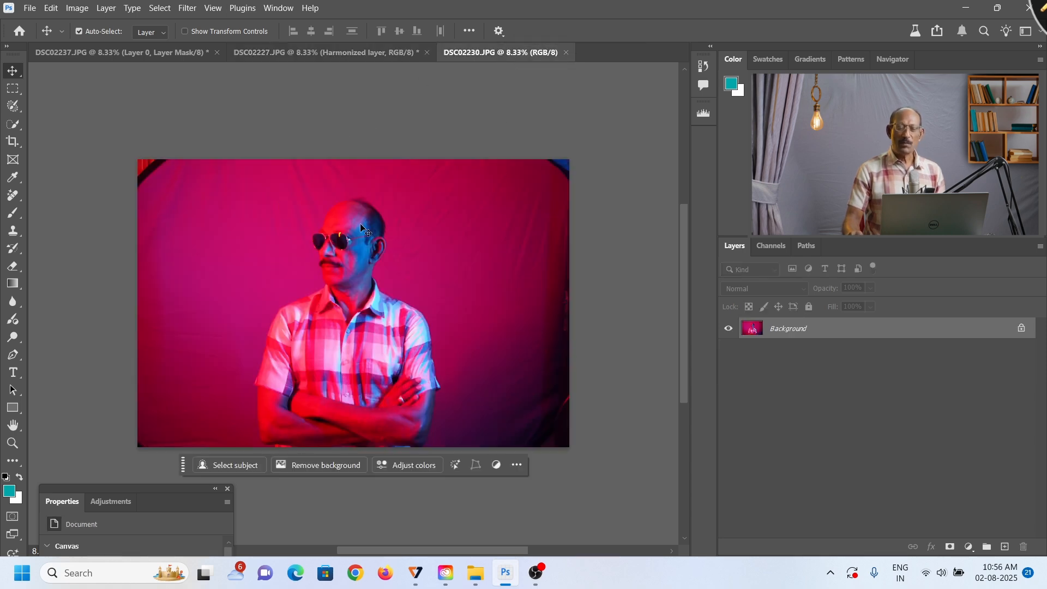
pyautogui.click(294, 464)
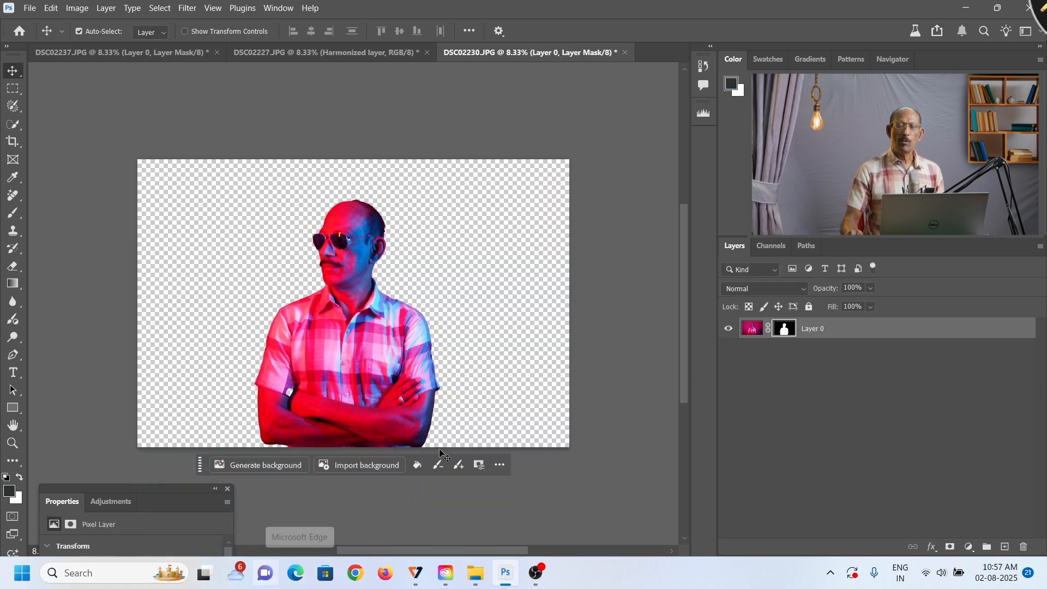
# Step: Move the red-and-blue lit cutout into DSC02227.JPG and place it in front of the white wall
pyautogui.moveTo(339, 358); pyautogui.dragTo(335, 305)
pyautogui.moveTo(343, 349); pyautogui.dragTo(453, 369)
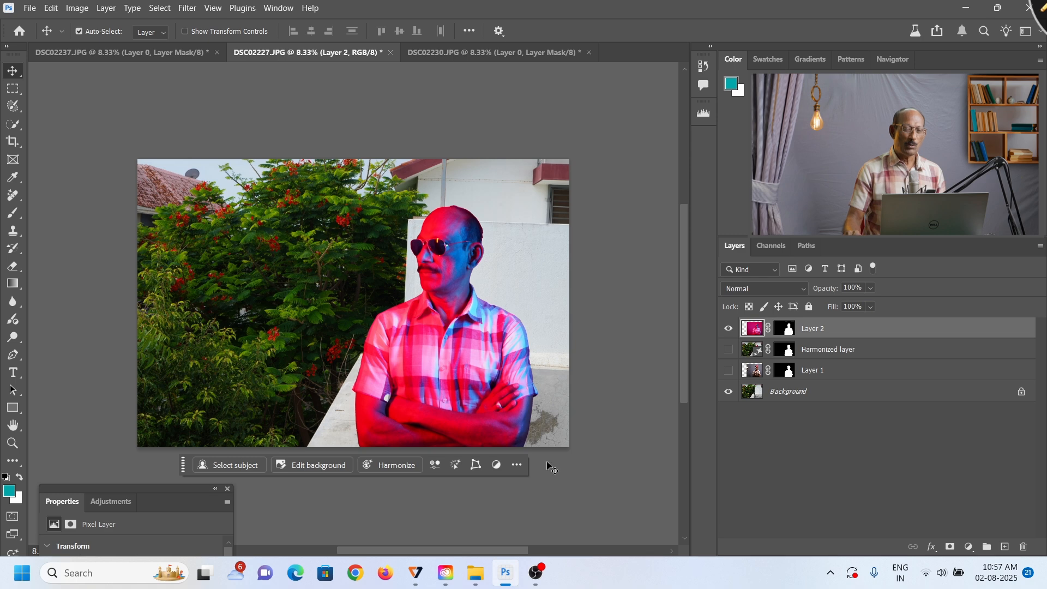
# Step: Select Layer 2 with the red-and-blue lit man and harmonize it with the garden background
pyautogui.rightClick(438, 367)
pyautogui.click(456, 375)
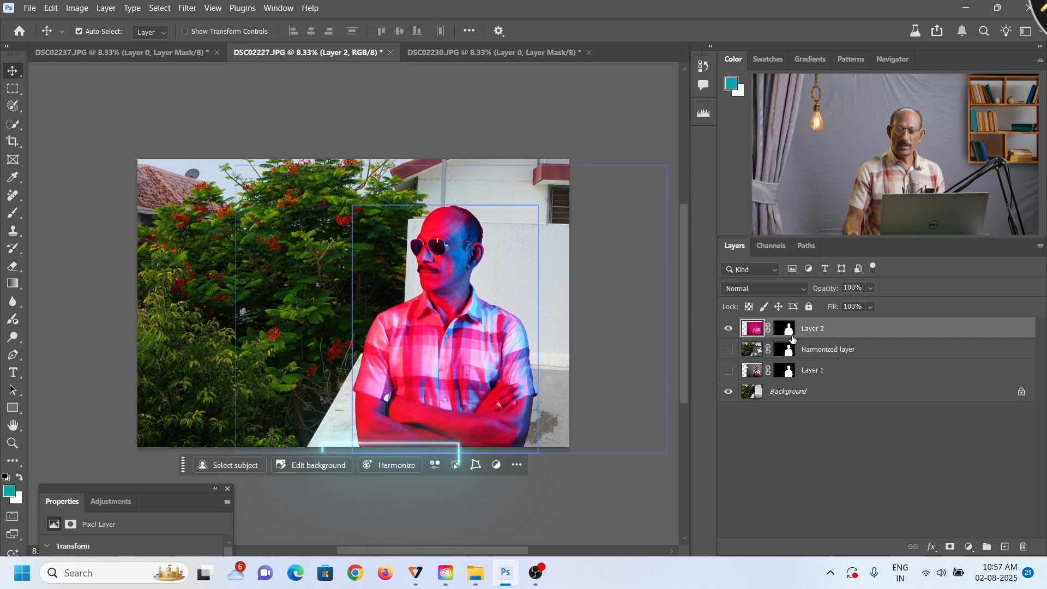
pyautogui.click(404, 464)
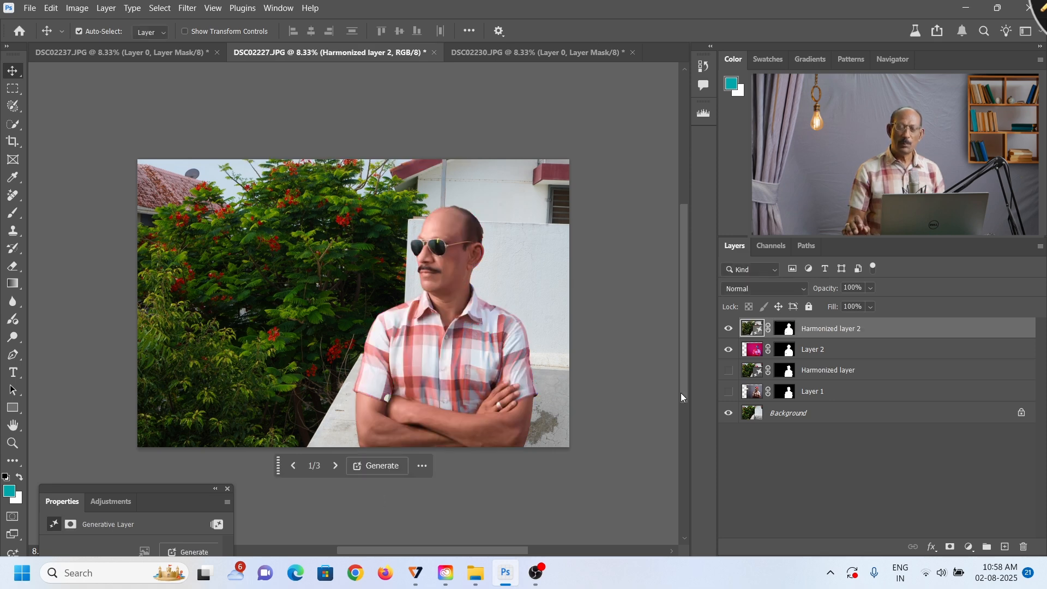
# Step: Switch Harmonized layer 2 off and on to compare the red-and-blue lit cutout before and after harmonizing
pyautogui.click(729, 330)
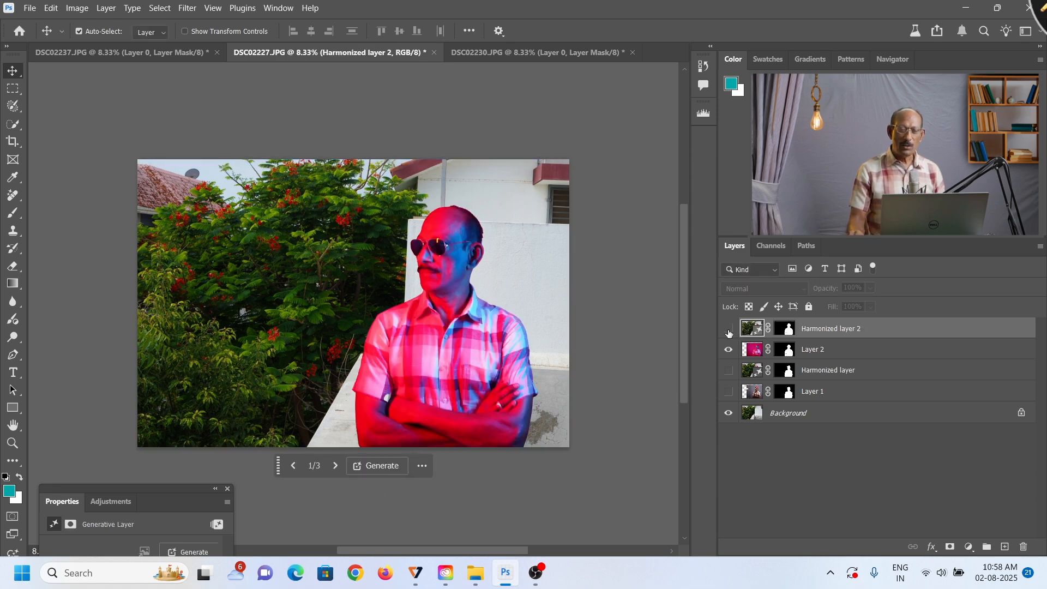
pyautogui.click(730, 330)
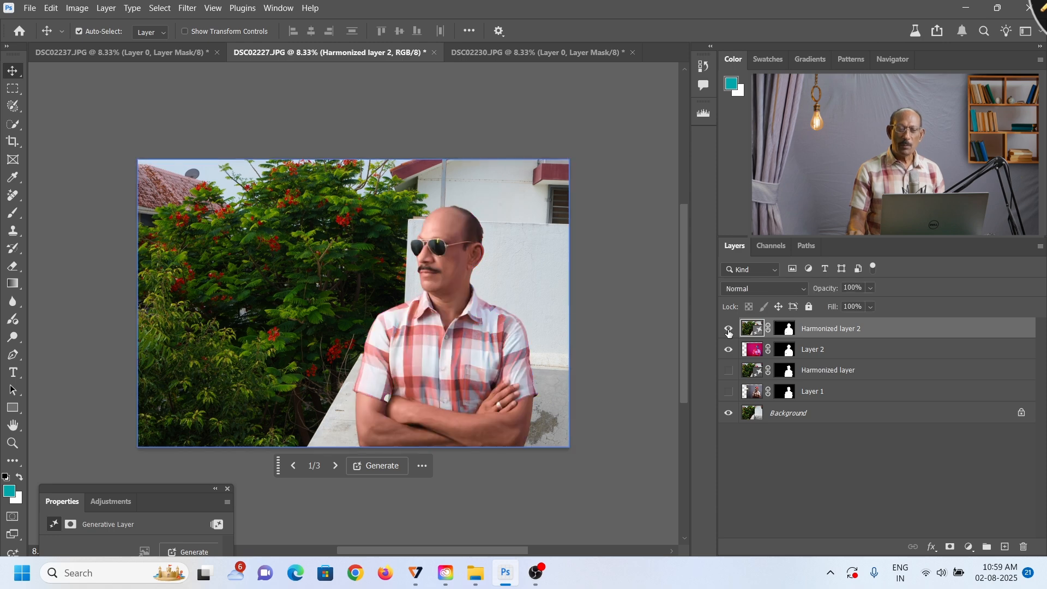
pyautogui.click(729, 330)
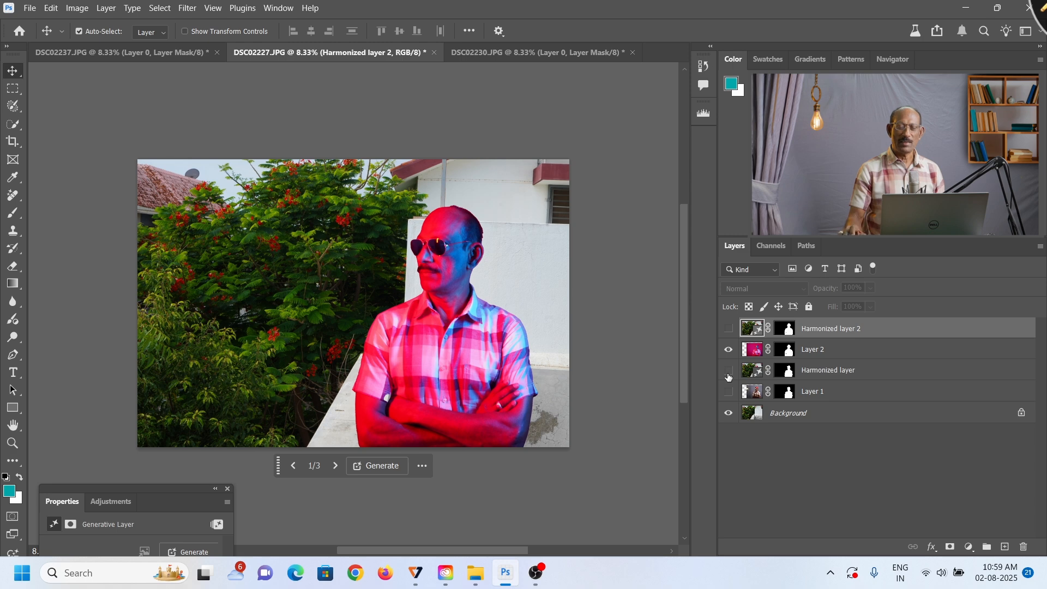
pyautogui.click(730, 330)
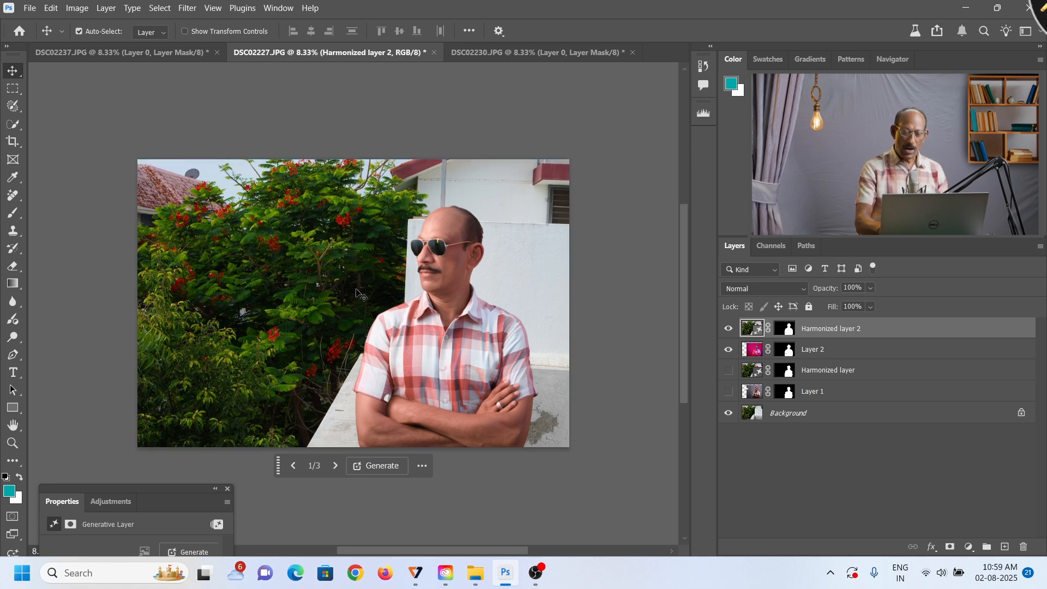
pyautogui.hotkey('ctrl', '2')
pyautogui.moveTo(179, 267)
pyautogui.mouseDown()
pyautogui.moveTo(280, 275)
pyautogui.moveTo(268, 263)
pyautogui.moveTo(256, 303)
pyautogui.mouseUp()
pyautogui.moveTo(334, 275)
pyautogui.mouseDown()
pyautogui.moveTo(389, 276)
pyautogui.moveTo(361, 304)
pyautogui.mouseUp()
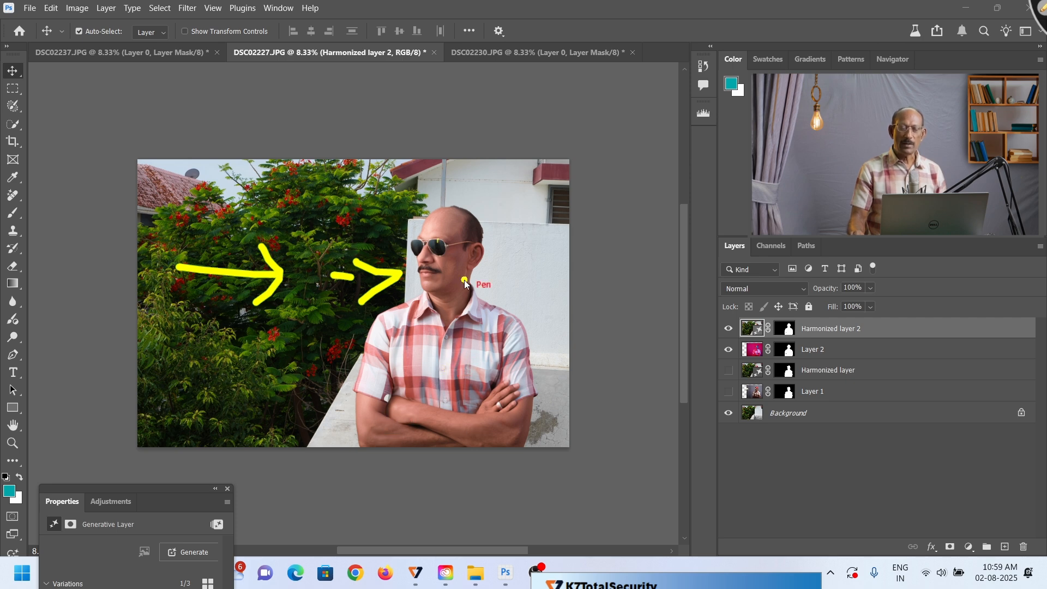
pyautogui.press('Escape')
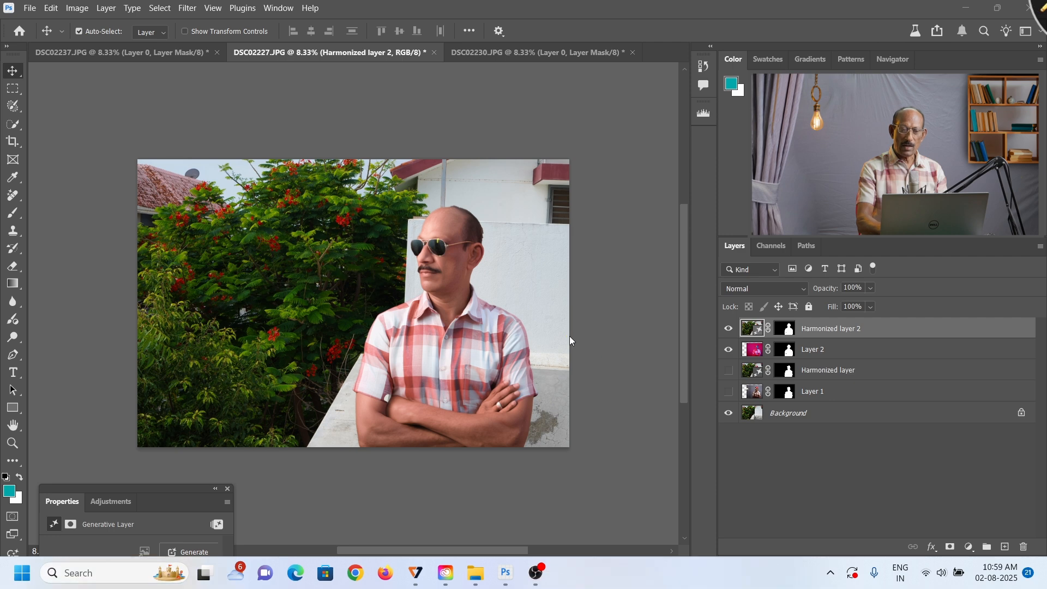
# Step: Recheck the light falling on the man by toggling Harmonized layer 2 against the original Layer 2, leaving it shown
pyautogui.click(729, 328)
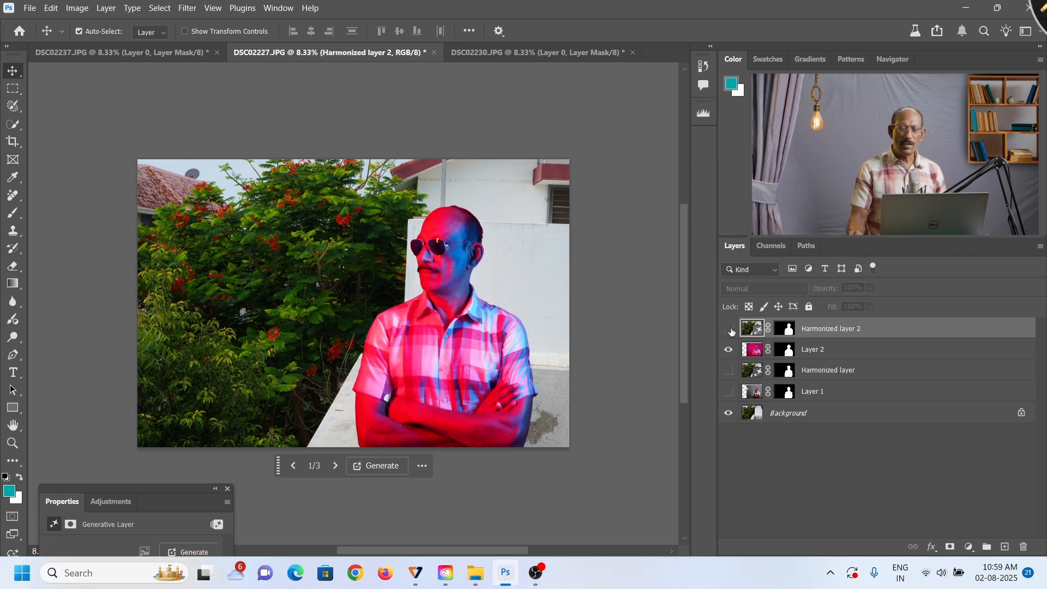
pyautogui.click(728, 329)
pyautogui.click(729, 329)
pyautogui.click(729, 328)
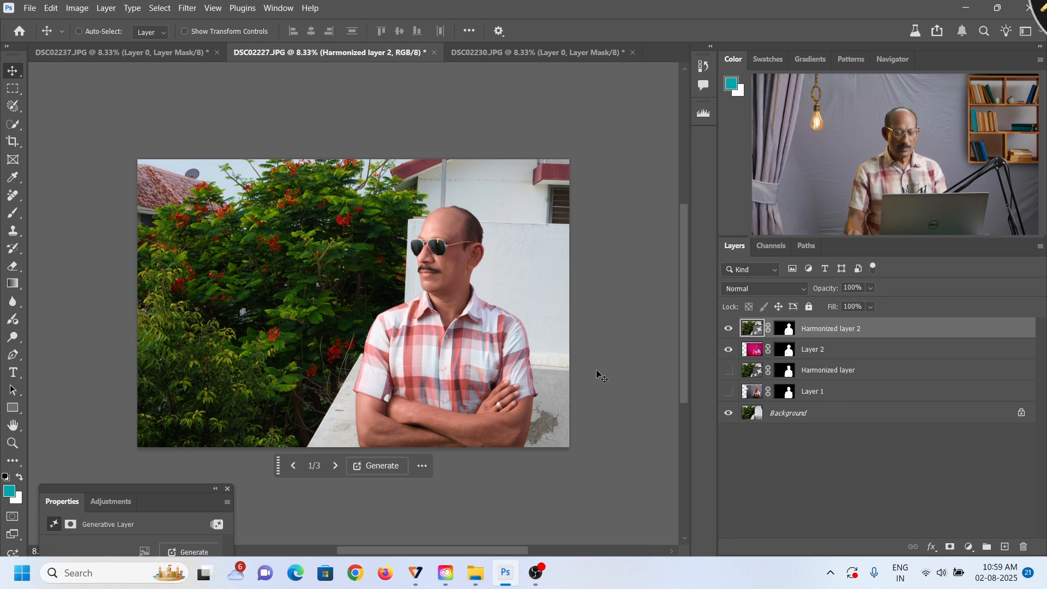
# Step: Close the finished portrait documents and remove the background from the dark portrait in DSC02223.JPG
pyautogui.hotkey('ctrl', 'w')
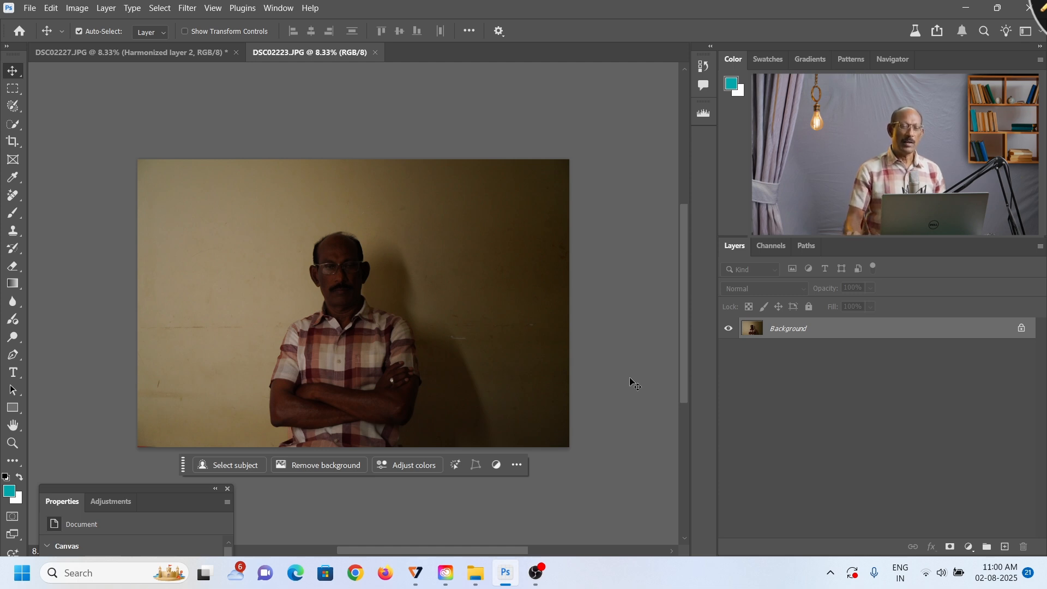
pyautogui.click(315, 469)
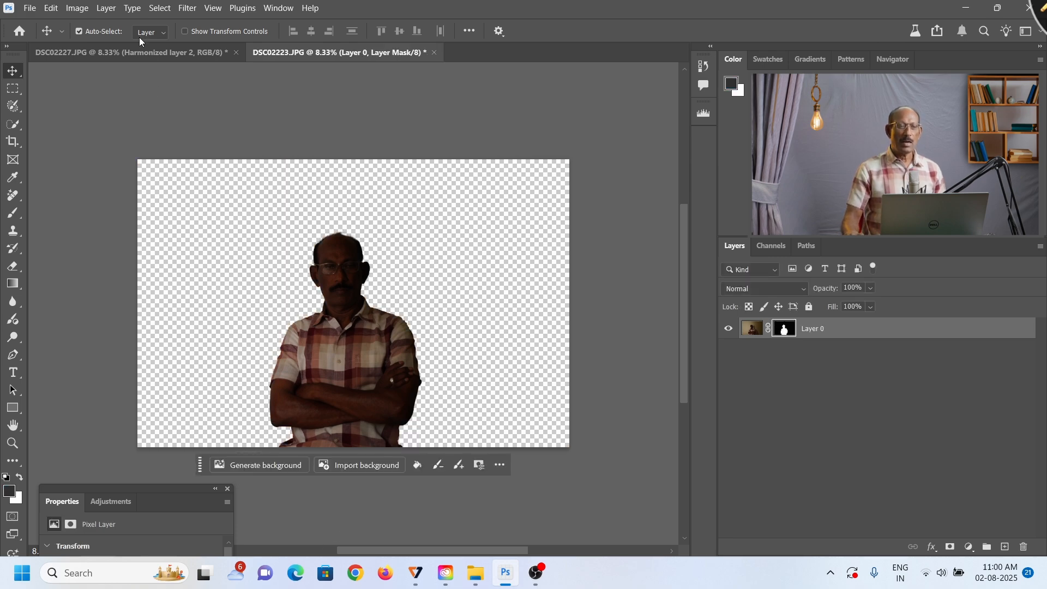
# Step: Move the dark portrait cutout from DSC02223.JPG into DSC02227.JPG and place it in front of the white wall
pyautogui.click(139, 53)
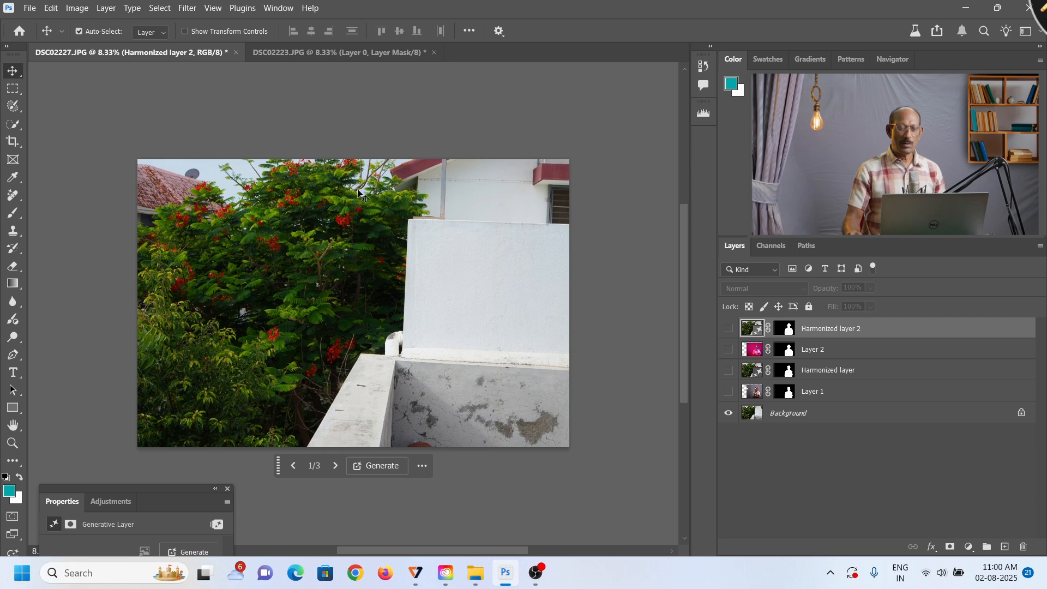
pyautogui.click(345, 52)
pyautogui.moveTo(321, 357); pyautogui.dragTo(465, 331)
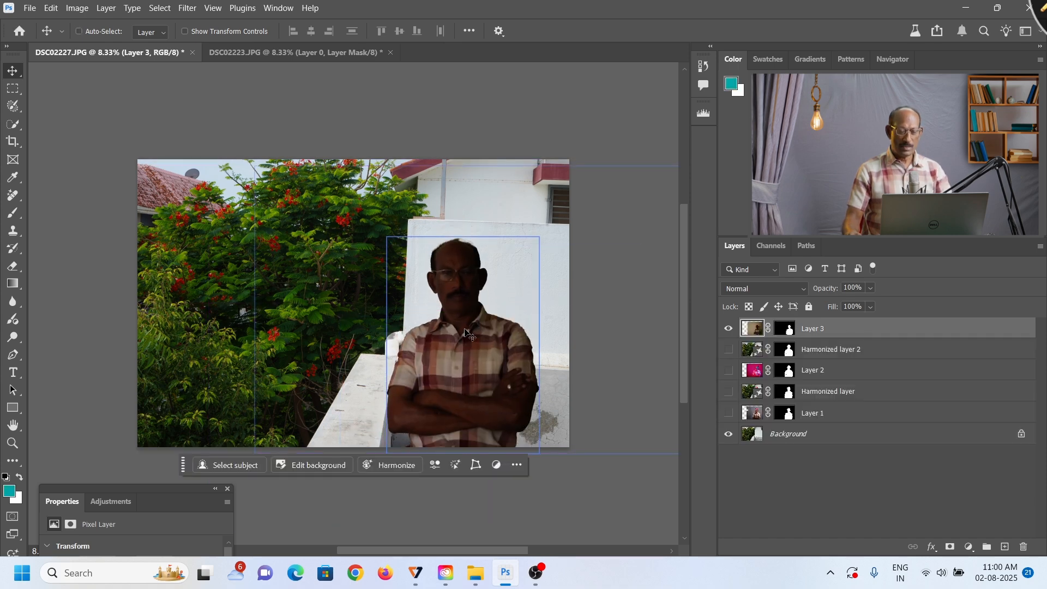
# Step: Scale the dark cutout on Layer 3 to about 119% and align its lower edge with the photo's bottom edge
pyautogui.hotkey('ctrl', 't')
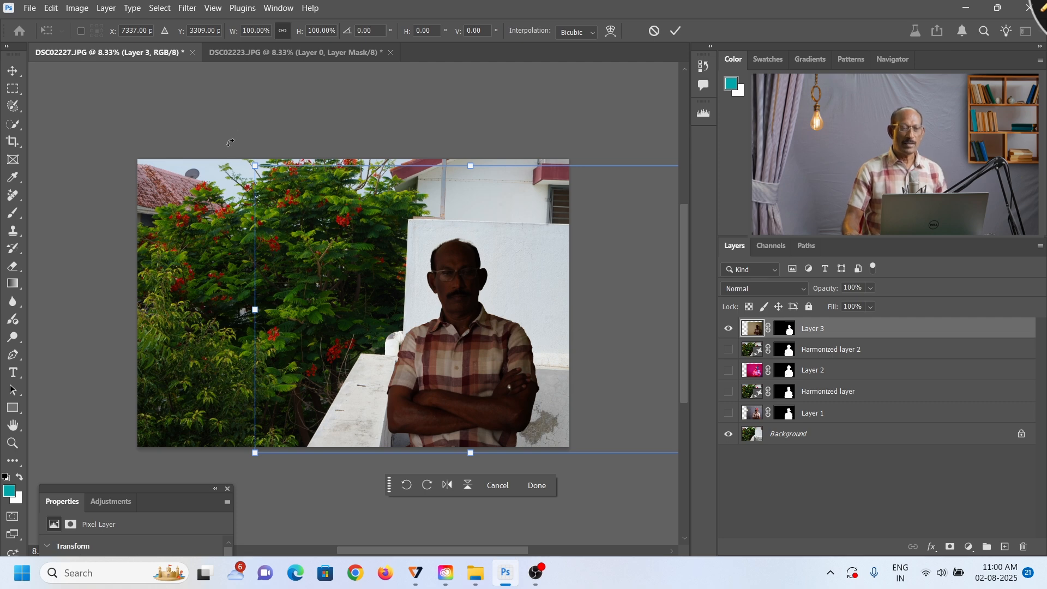
pyautogui.moveTo(251, 164); pyautogui.dragTo(172, 109)
pyautogui.moveTo(456, 369); pyautogui.dragTo(486, 361)
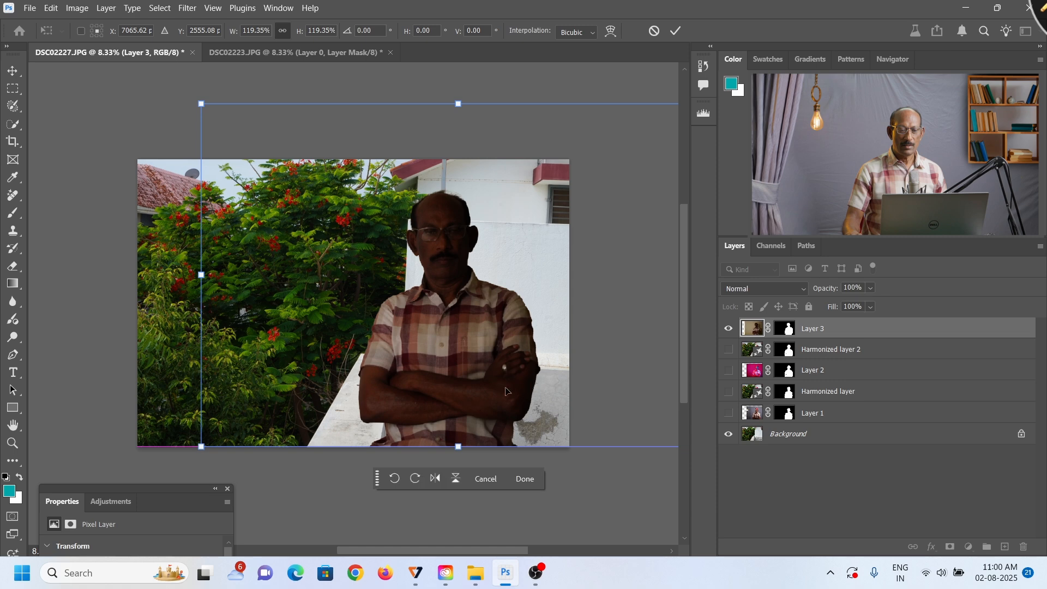
pyautogui.press('Return')
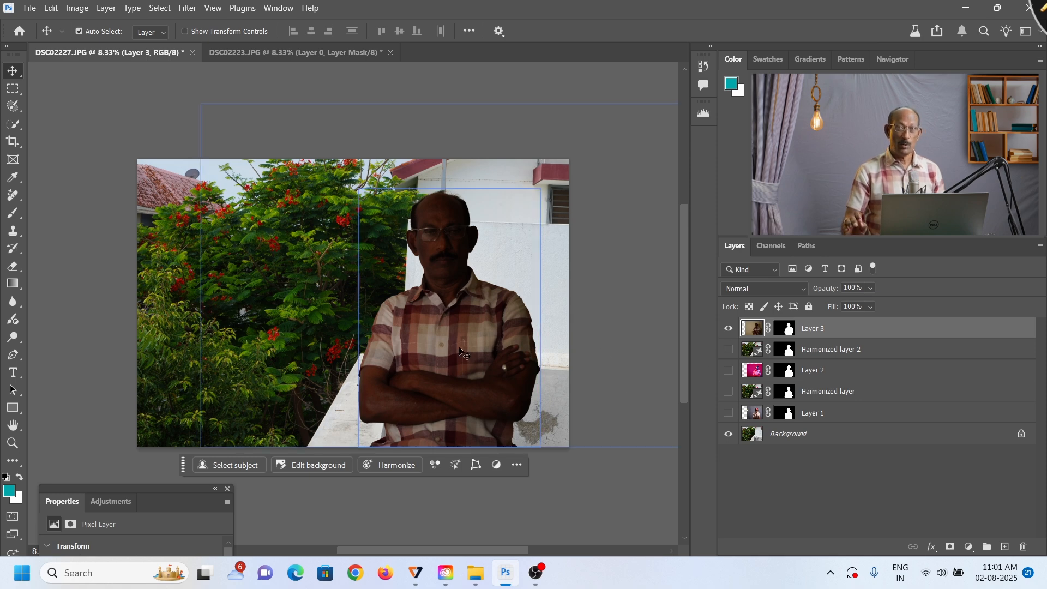
# Step: Harmonize Layer 3 with the garden background and toggle Harmonized layer 3 to compare it with the dark original
pyautogui.click(393, 468)
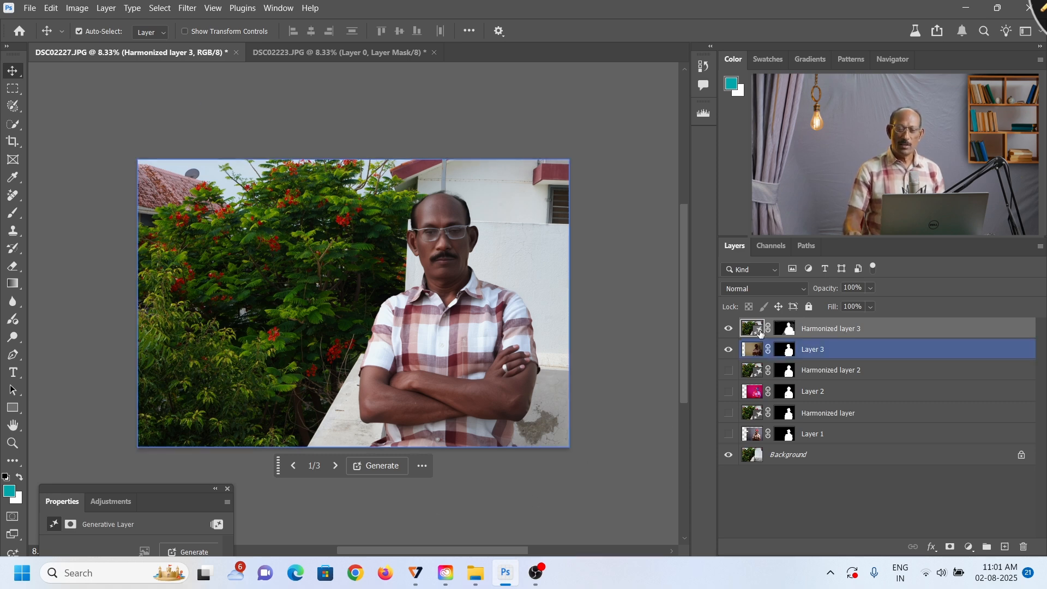
pyautogui.click(729, 330)
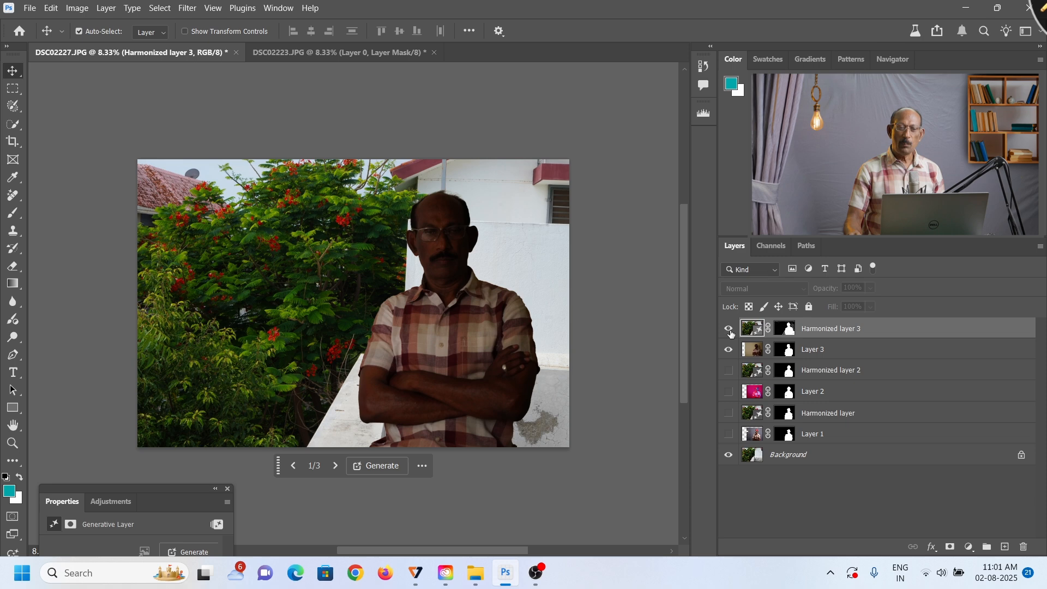
pyautogui.click(730, 329)
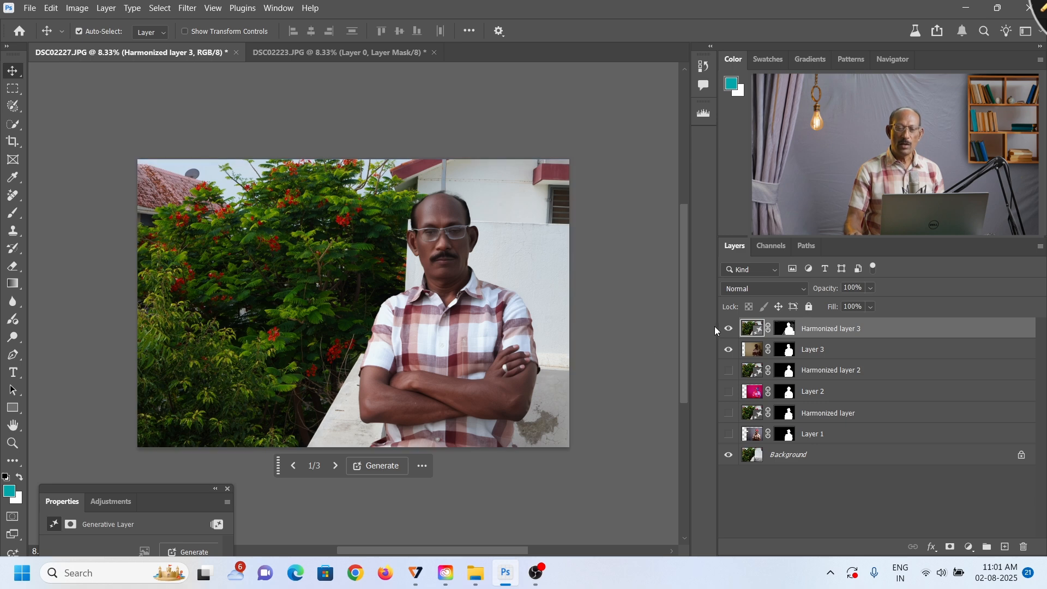
pyautogui.click(729, 328)
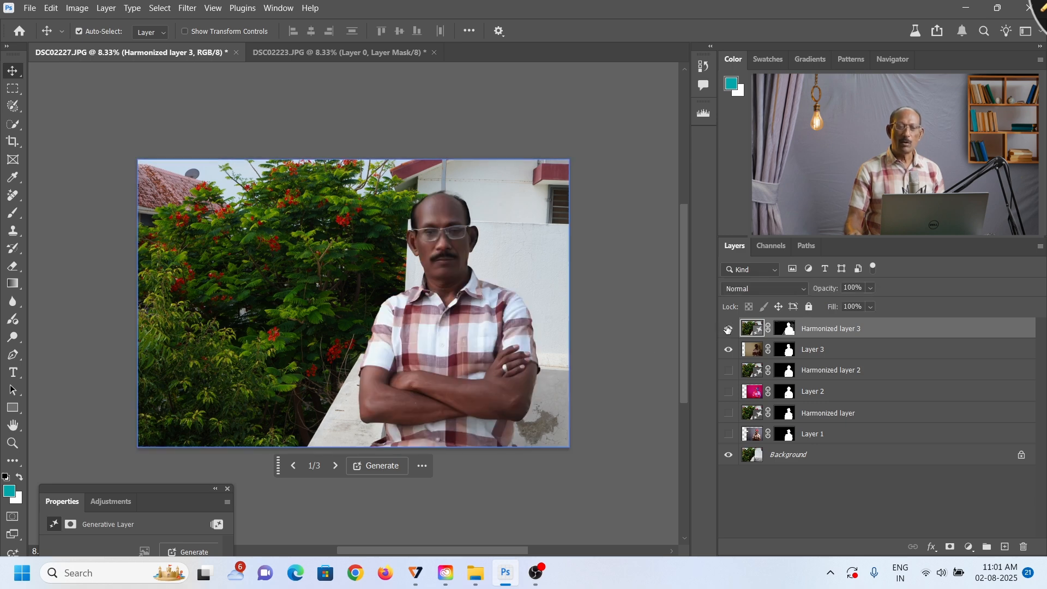
# Step: Preview the three variations of Harmonized layer 3, return to the first one, and move the Properties panel clear of the photo
pyautogui.moveTo(156, 487); pyautogui.dragTo(886, 402)
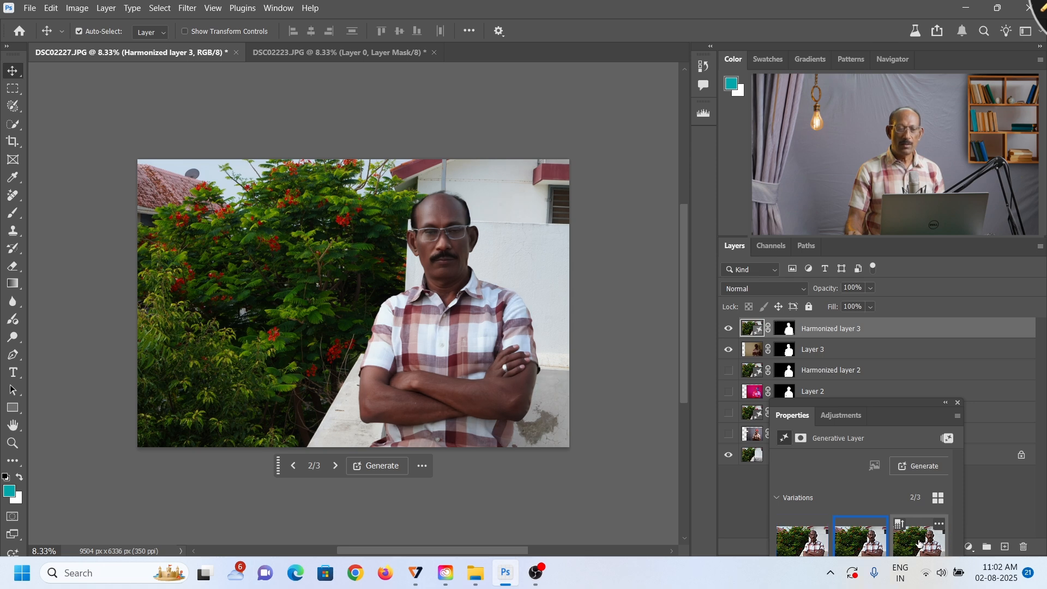
pyautogui.click(917, 544)
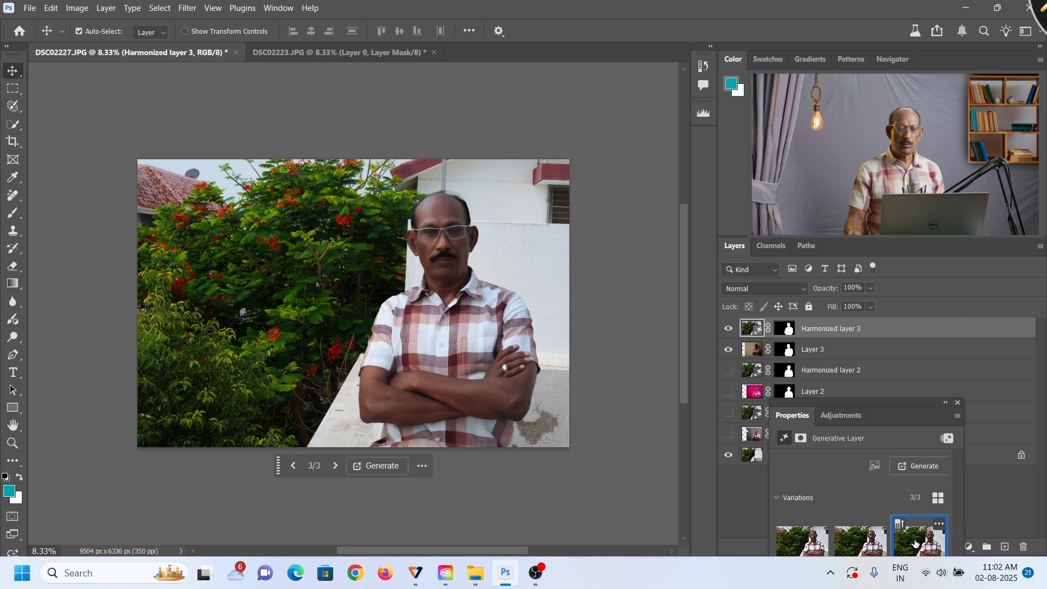
pyautogui.click(810, 544)
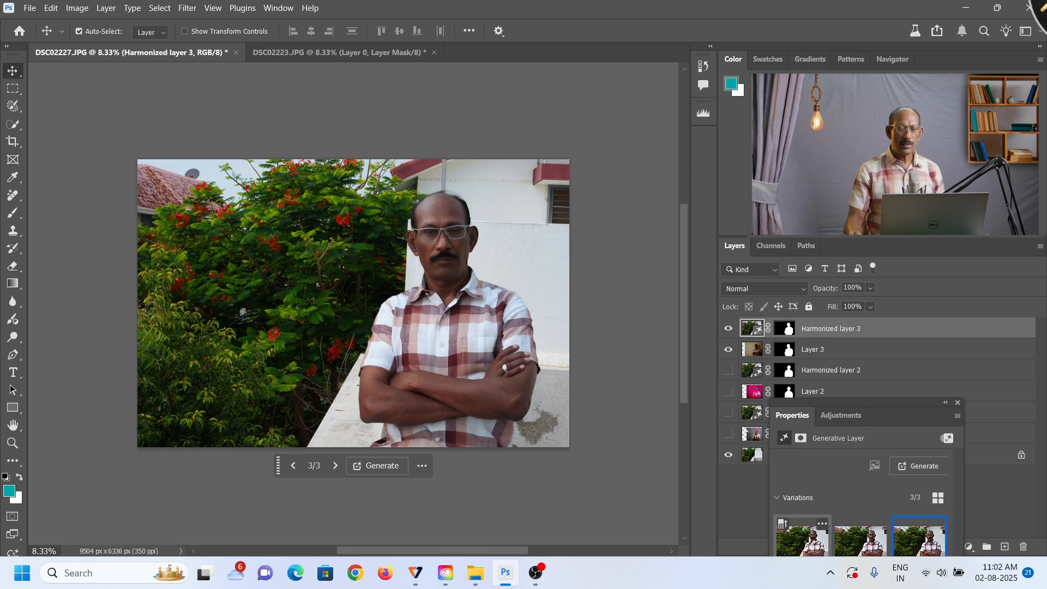
pyautogui.click(851, 547)
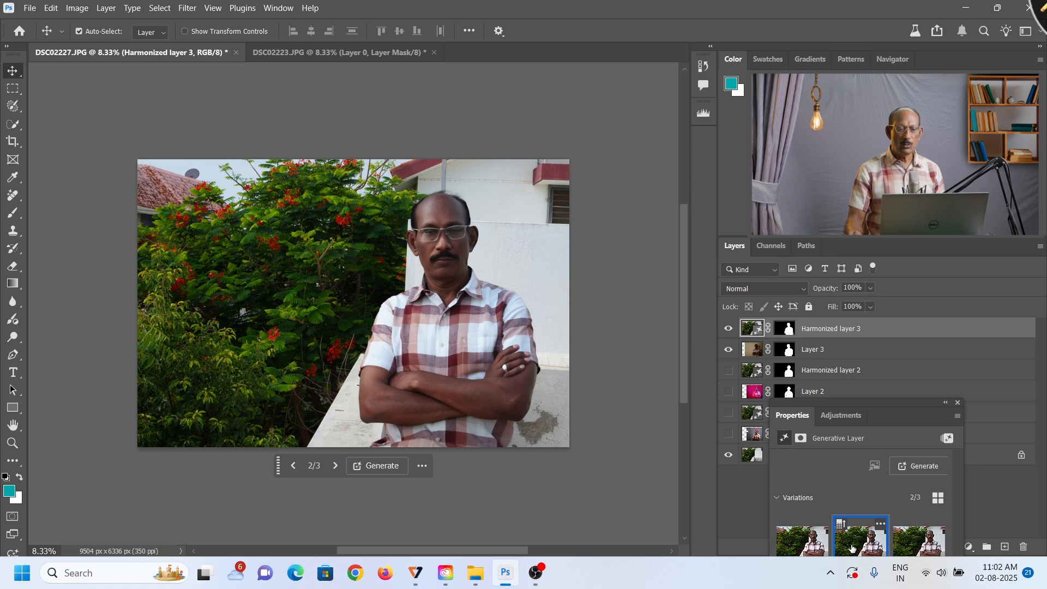
pyautogui.click(906, 548)
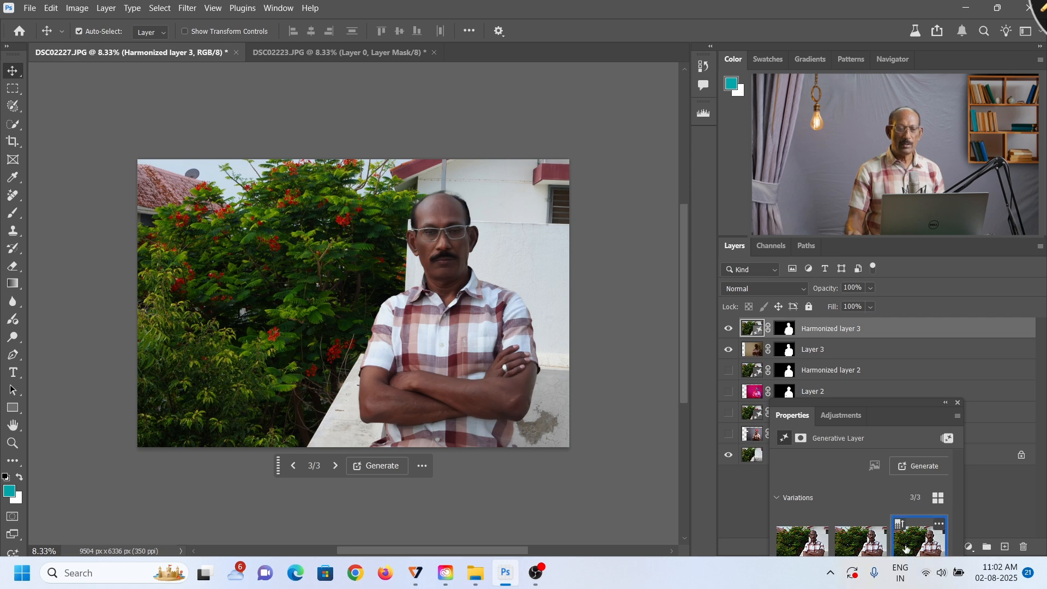
pyautogui.click(802, 537)
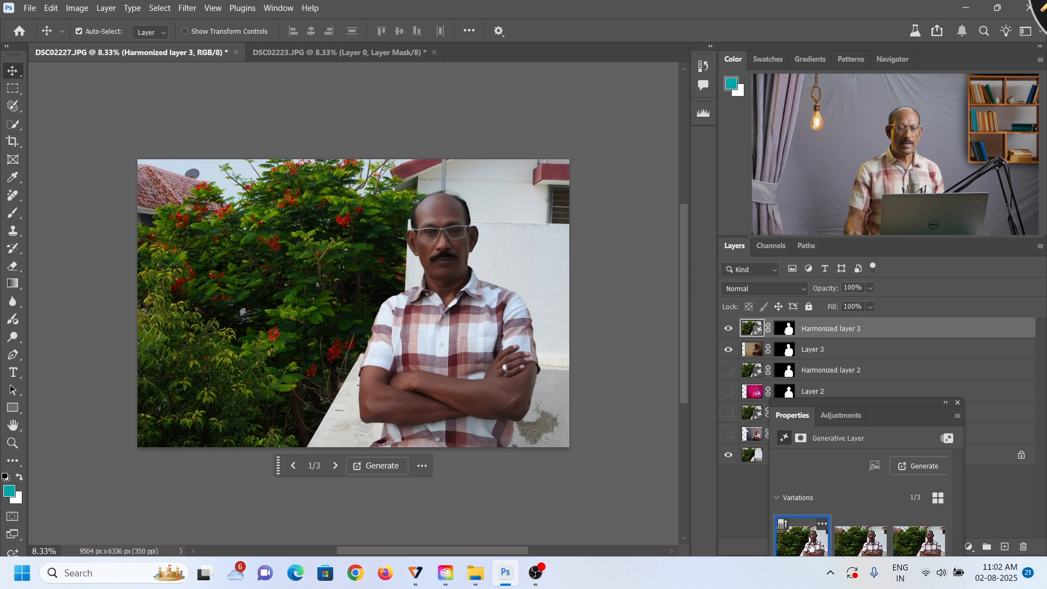
pyautogui.moveTo(884, 407); pyautogui.dragTo(181, 250)
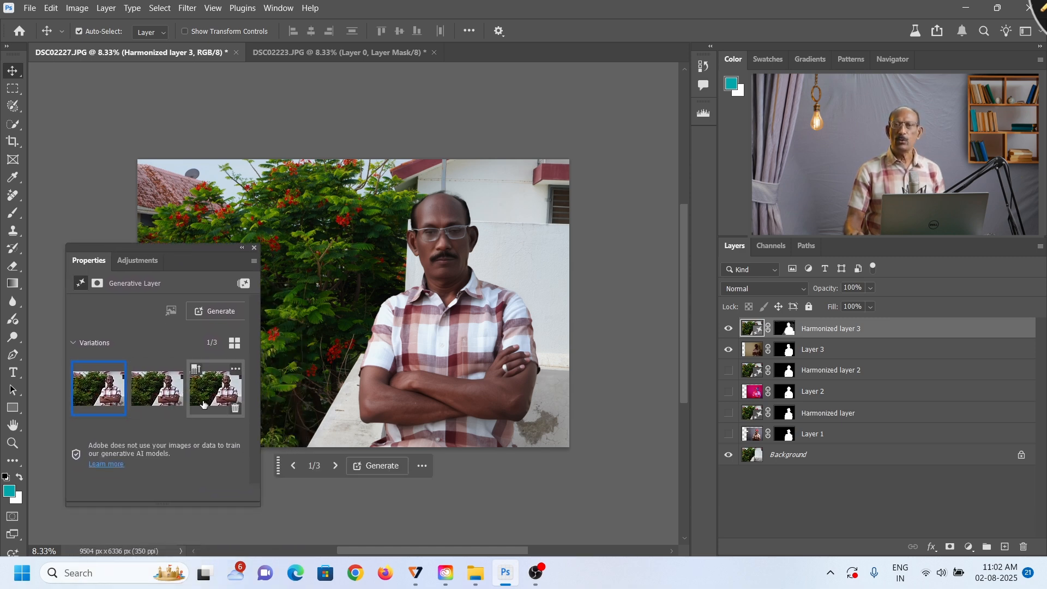
pyautogui.click(178, 305)
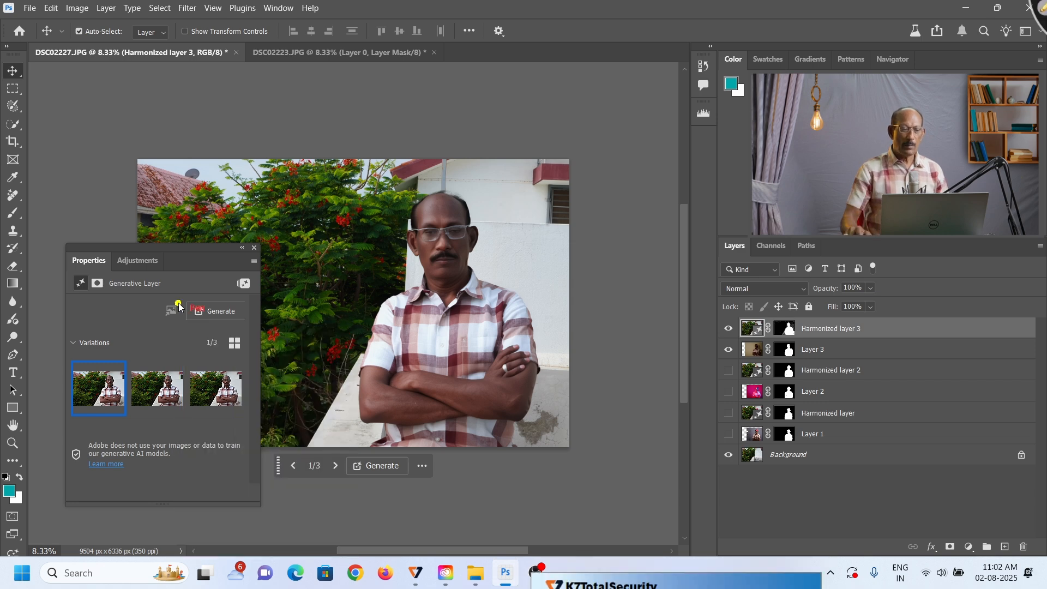
pyautogui.moveTo(165, 290)
pyautogui.mouseDown()
pyautogui.moveTo(302, 285)
pyautogui.moveTo(276, 329)
pyautogui.moveTo(200, 344)
pyautogui.moveTo(167, 300)
pyautogui.mouseUp()
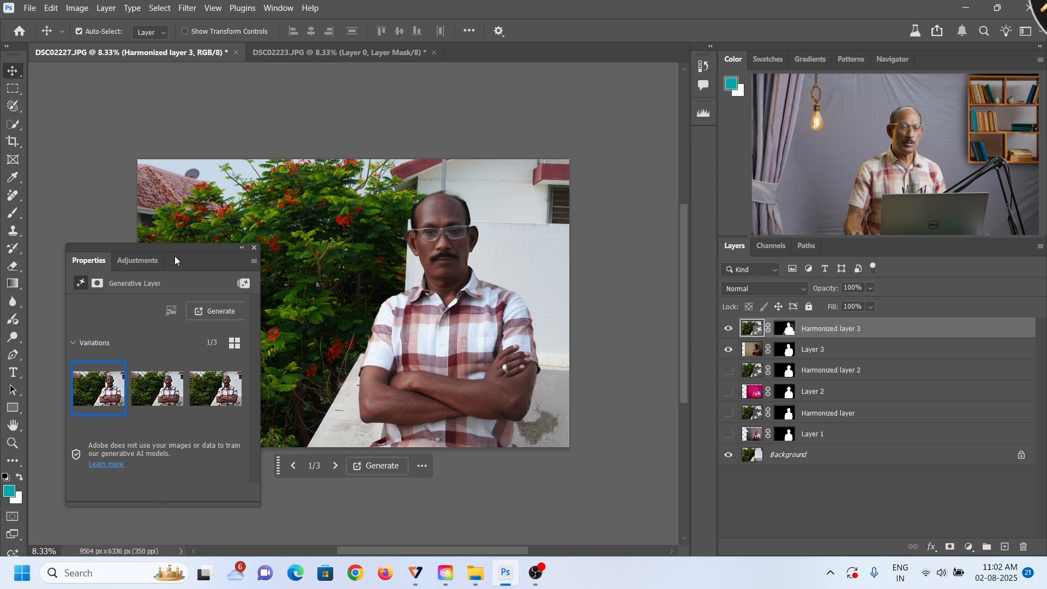
pyautogui.moveTo(175, 248); pyautogui.dragTo(110, 463)
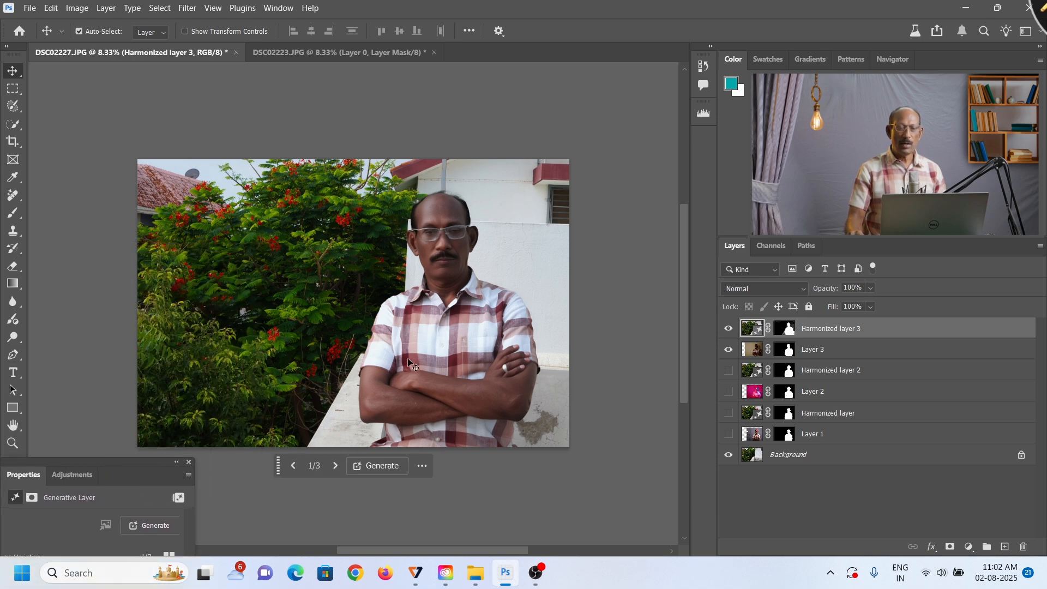
# Step: Hide Harmonized layer 3 and Layer 3, and compare Layer 1 with its Harmonized layer before hiding both
pyautogui.click(730, 330)
pyautogui.click(729, 350)
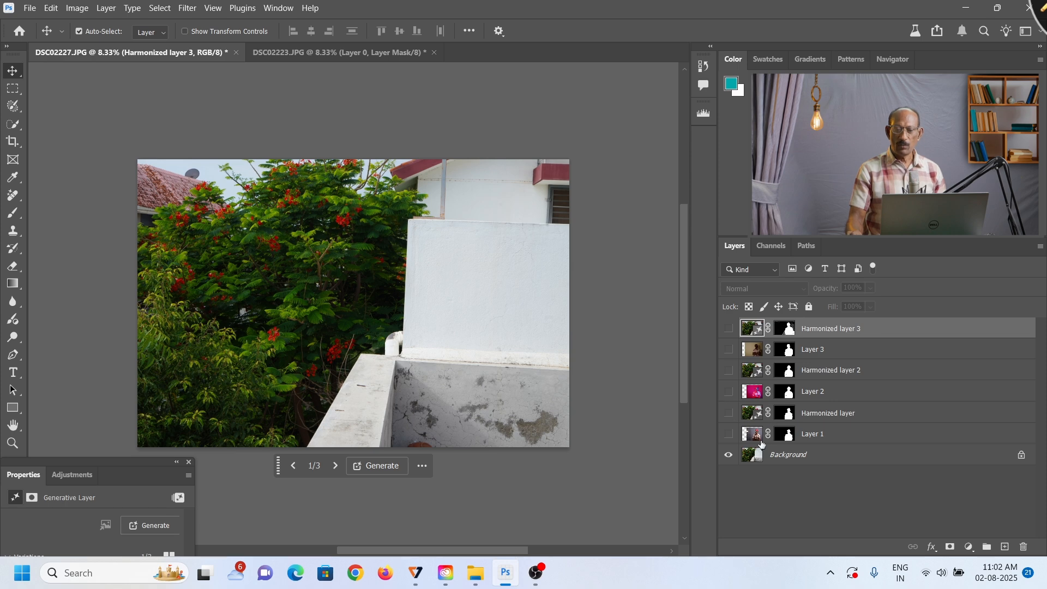
pyautogui.click(729, 434)
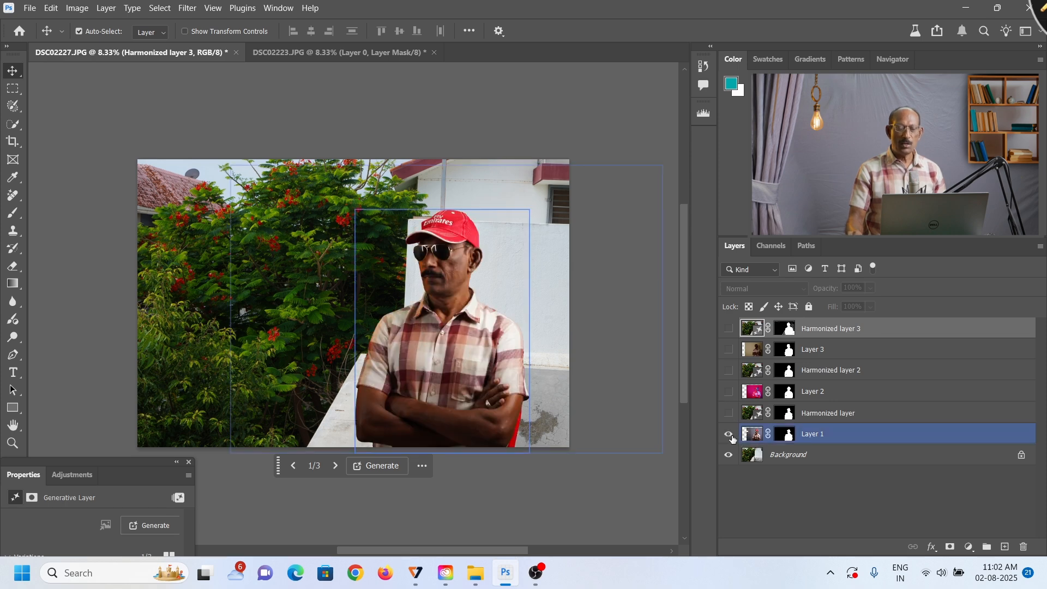
pyautogui.click(730, 414)
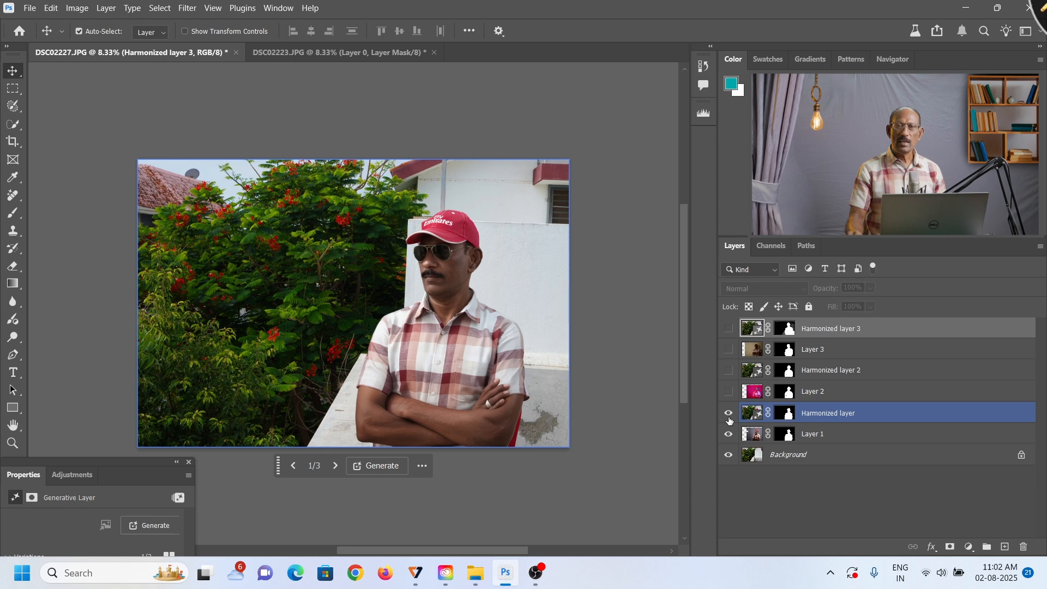
pyautogui.click(729, 414)
pyautogui.click(730, 434)
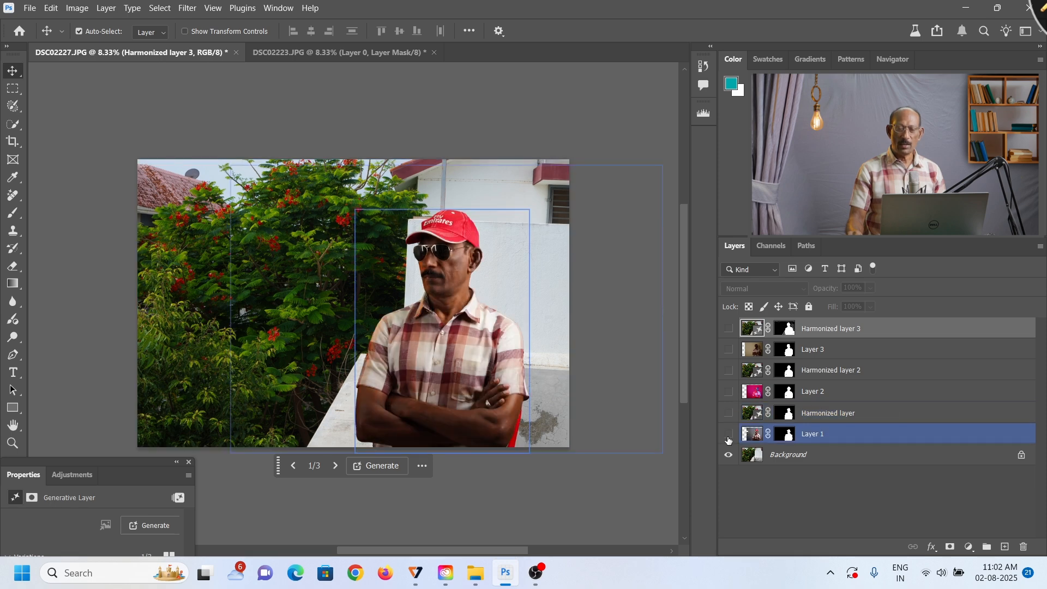
# Step: Show Layer 2 and Harmonized layer 2 in turn to review the red-and-blue lit portrait before and after harmonizing
pyautogui.click(730, 397)
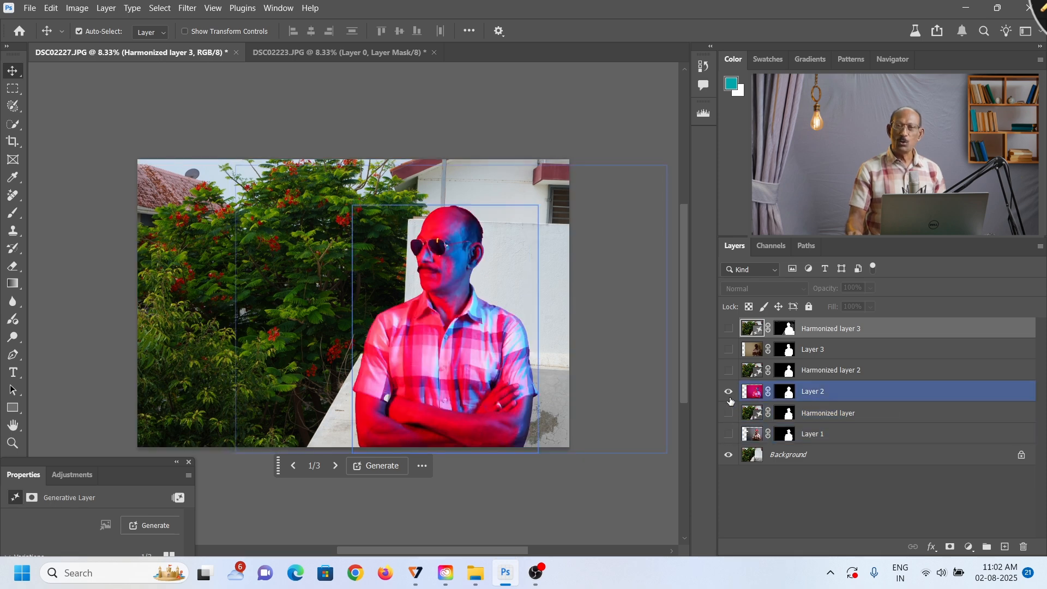
pyautogui.click(729, 371)
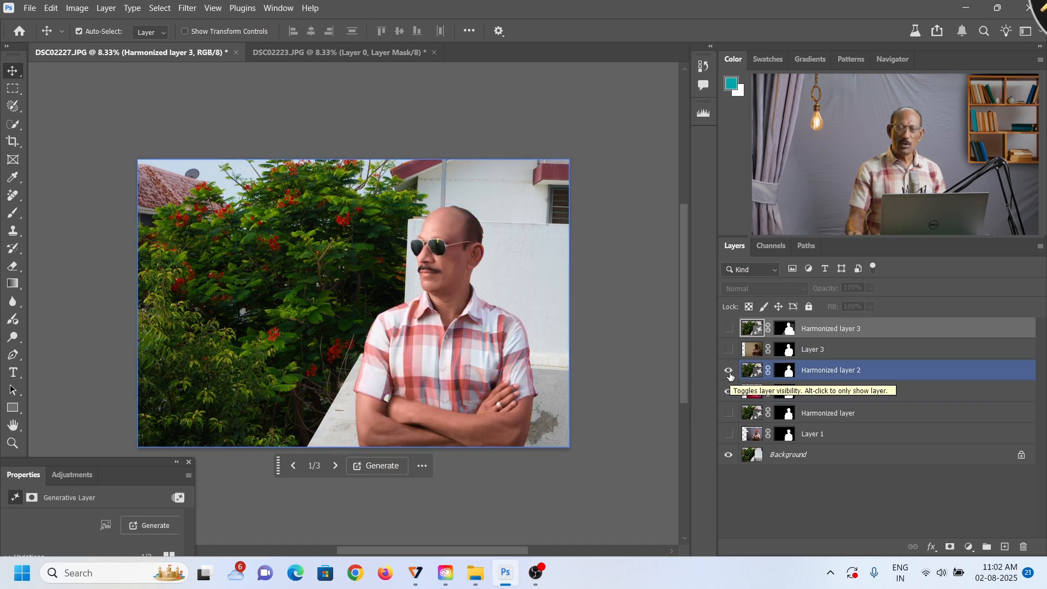
# Step: Hide Harmonized layer 2 and Layer 2, and compare Layer 3 with Harmonized layer 3 before hiding both
pyautogui.click(730, 371)
pyautogui.click(729, 392)
pyautogui.click(730, 350)
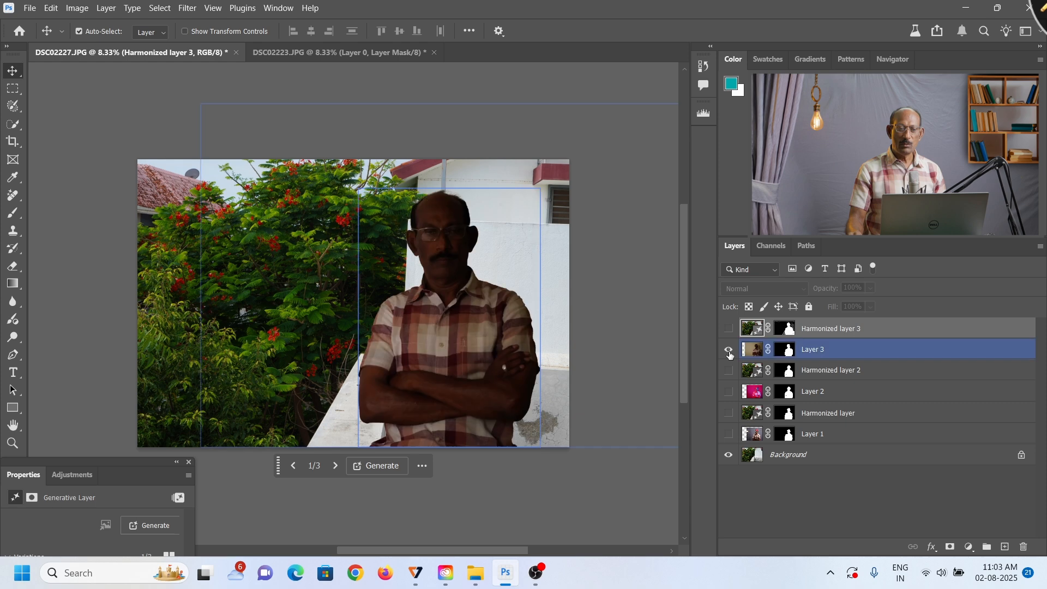
pyautogui.click(728, 330)
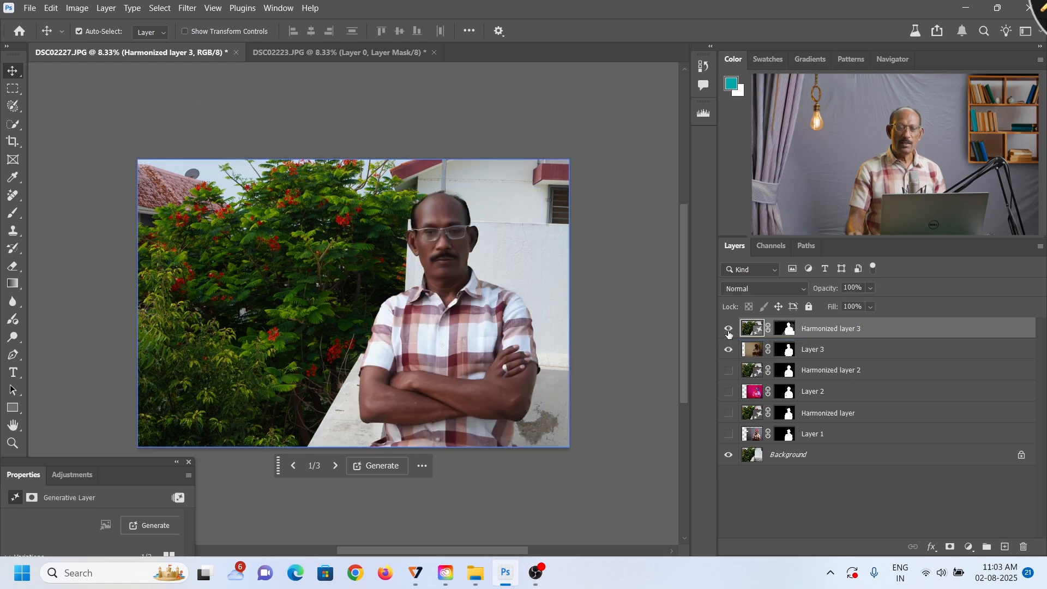
pyautogui.click(728, 330)
pyautogui.click(729, 351)
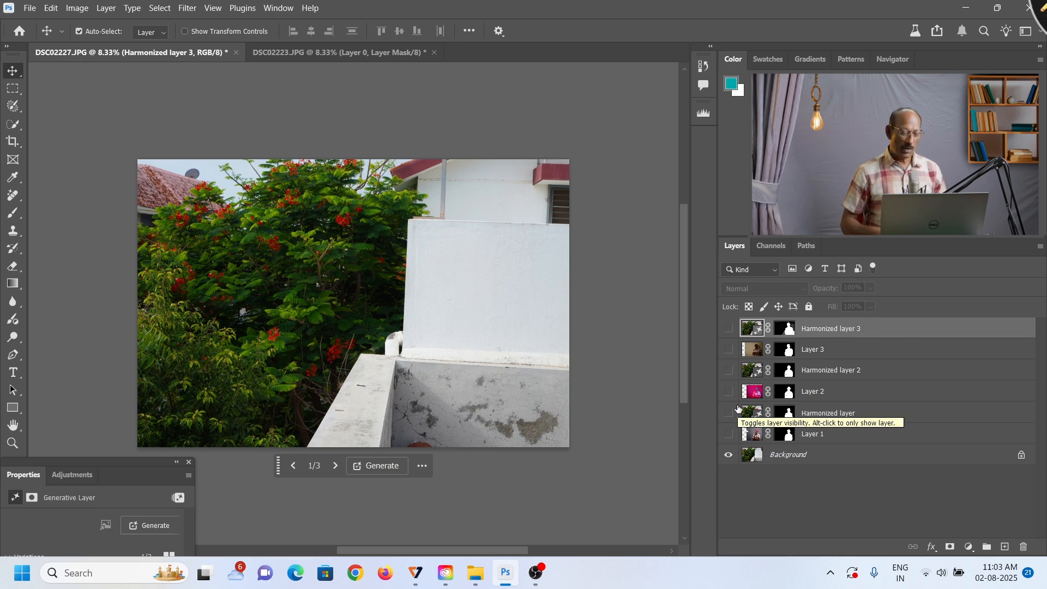
# Step: Close the garden composite documents and compare the 0007.jpg lamp and 0009.jpg bookcase background photos
pyautogui.hotkey('ctrl', 'w')
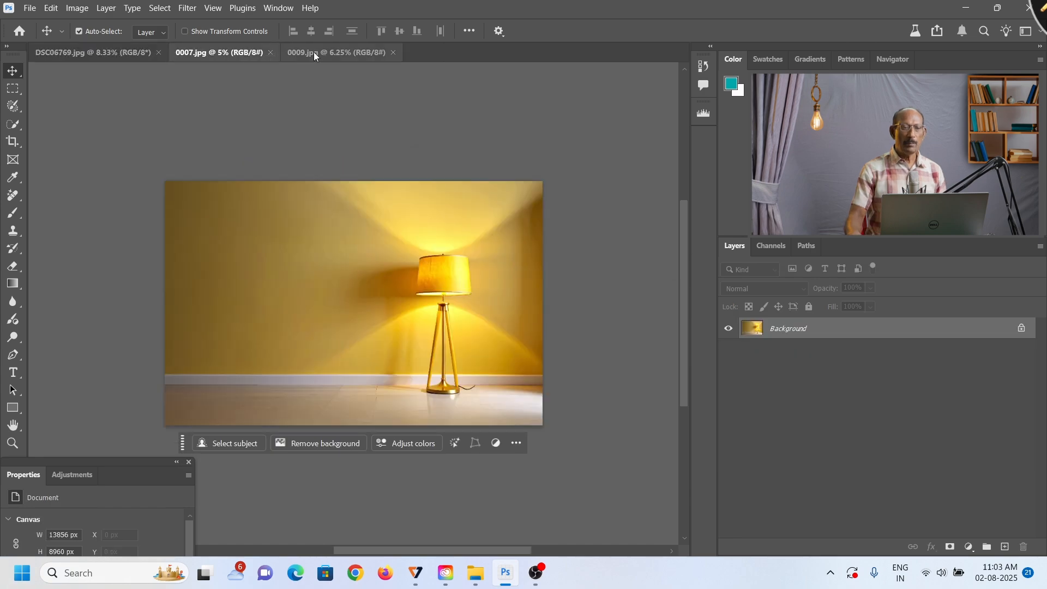
pyautogui.click(314, 53)
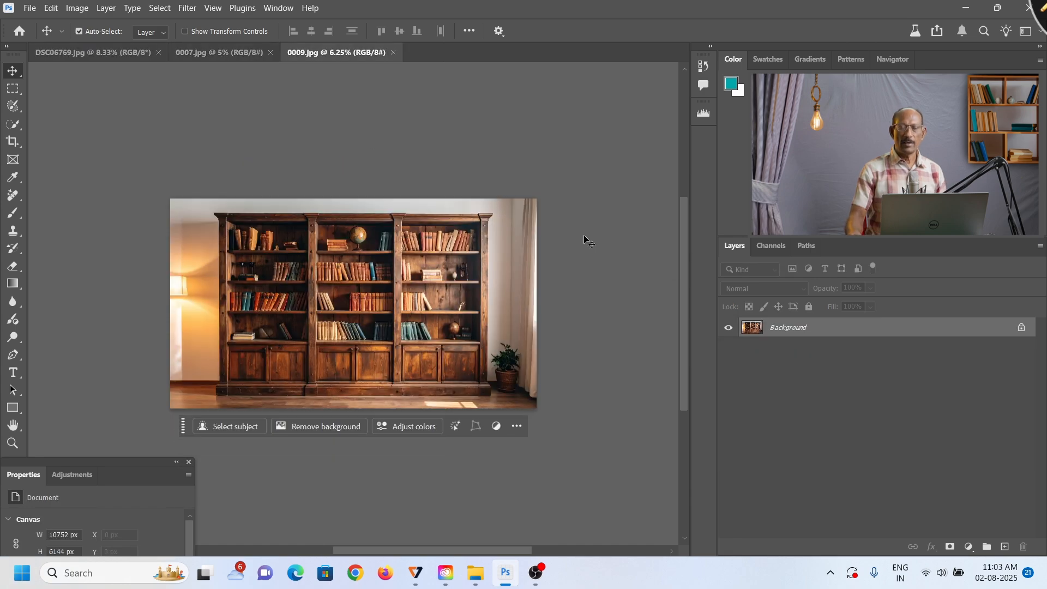
pyautogui.click(219, 52)
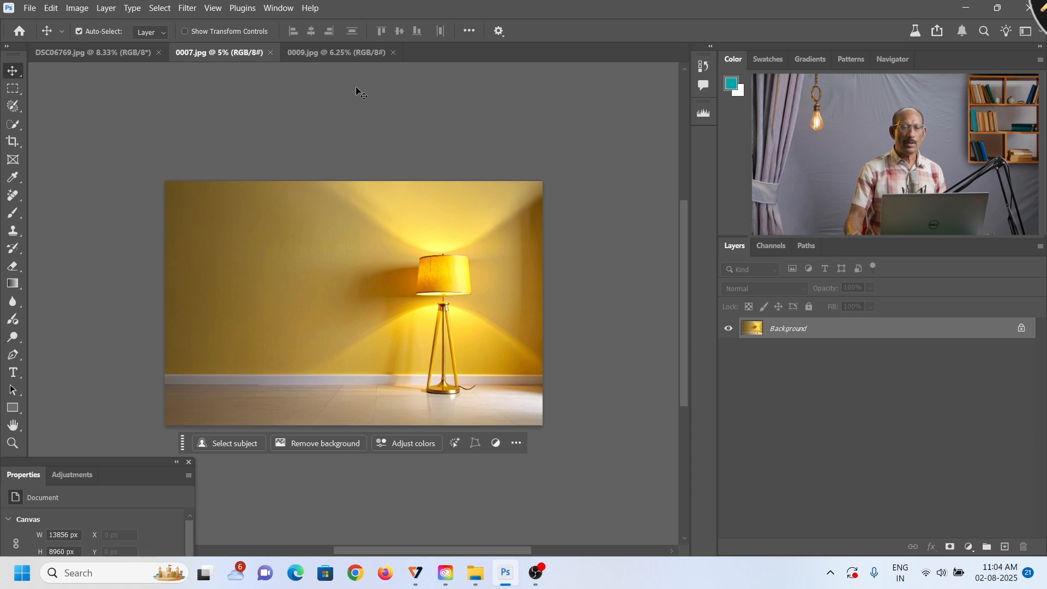
pyautogui.click(355, 53)
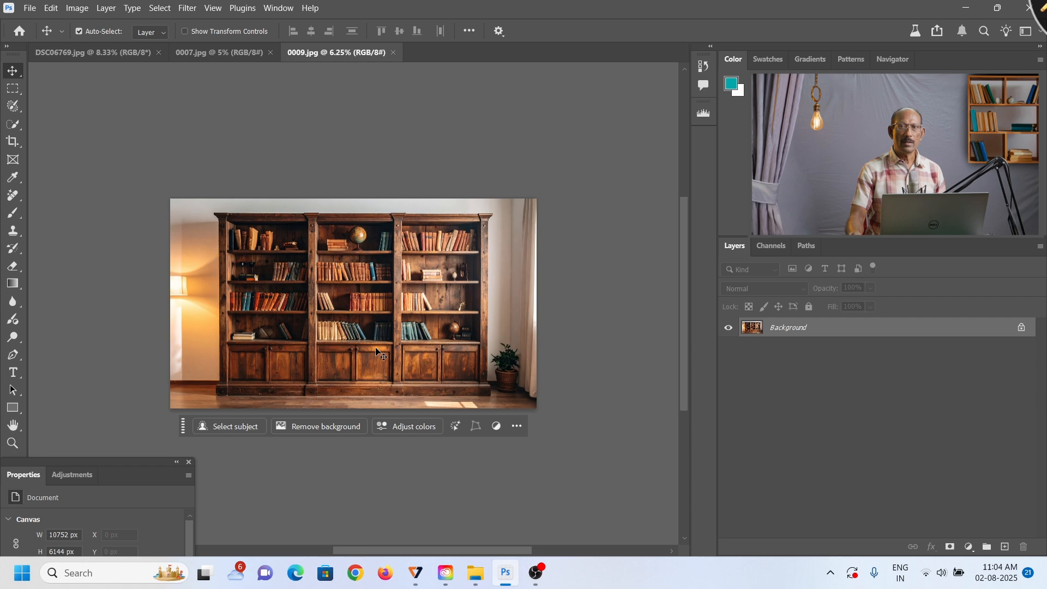
# Step: Remove the background from the DSC06769.jpg saree portrait and copy the cutout onto the 0007.jpg lamp photo
pyautogui.click(87, 51)
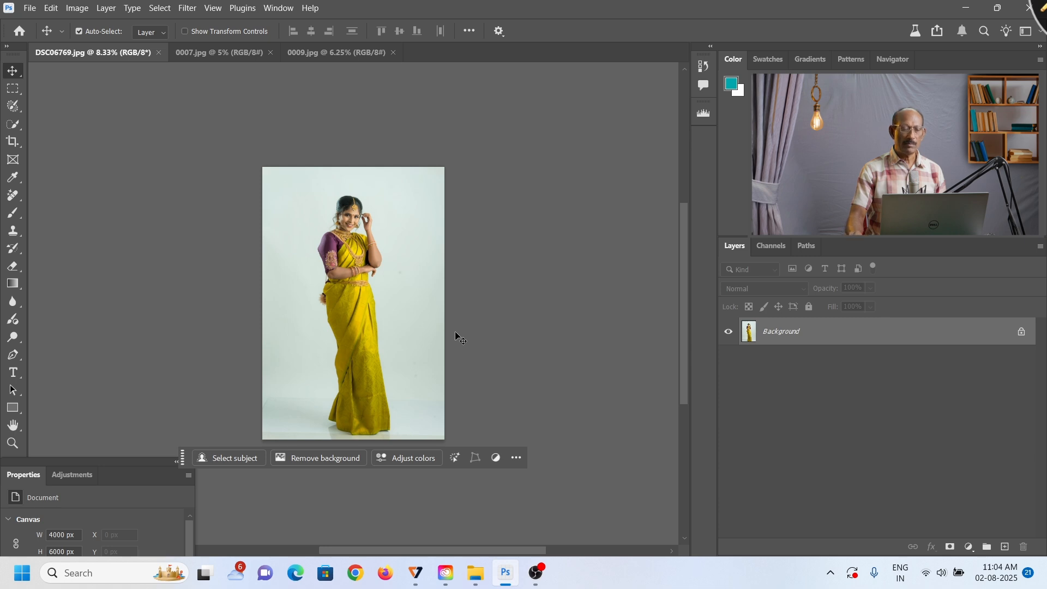
pyautogui.click(335, 465)
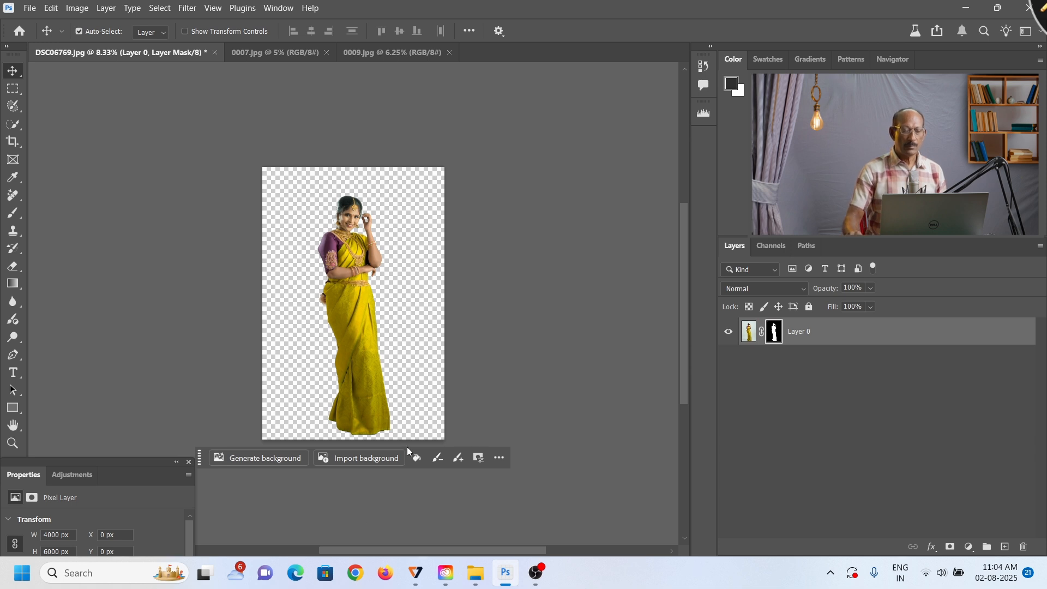
pyautogui.moveTo(354, 312); pyautogui.dragTo(298, 343)
# Step: Enlarge the saree cutout to about 5628 by 8442 px and stand it on the floor to the left of the lamp
pyautogui.hotkey('ctrl', 't')
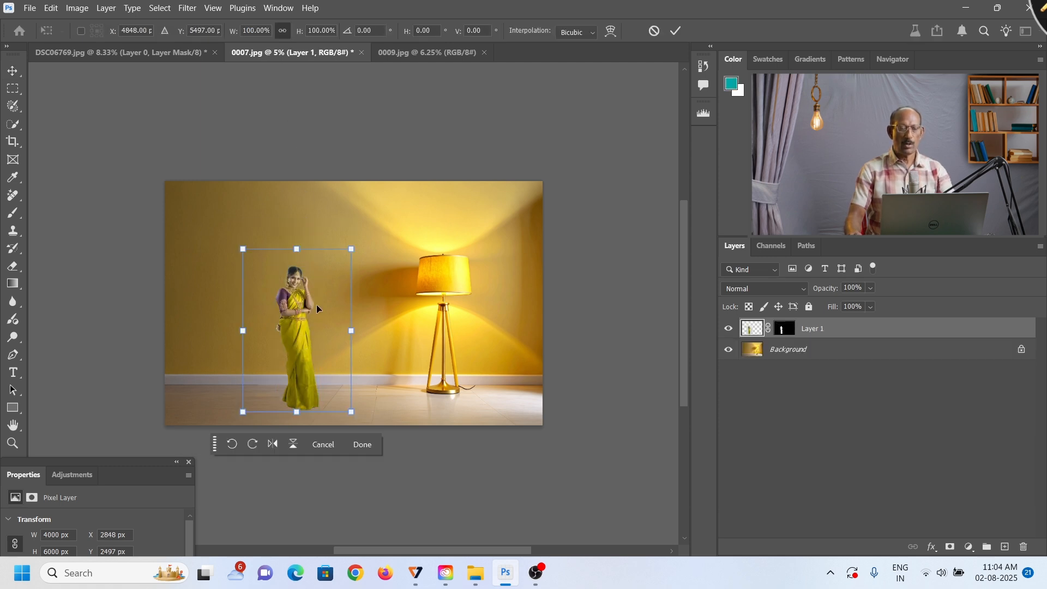
pyautogui.moveTo(353, 250); pyautogui.dragTo(396, 184)
pyautogui.moveTo(348, 307); pyautogui.dragTo(340, 313)
pyautogui.press('Return')
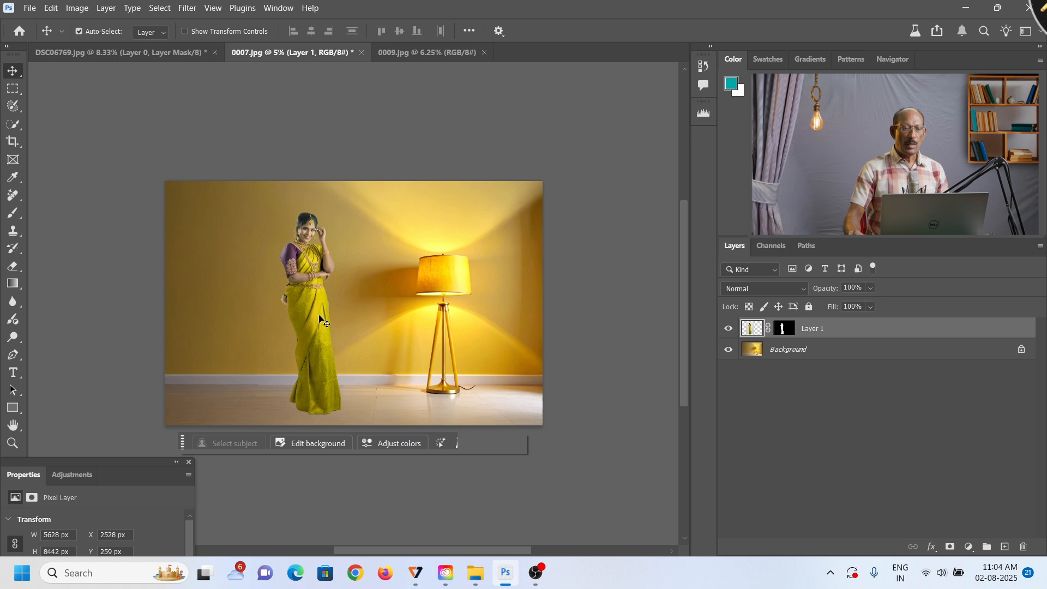
pyautogui.rightClick(319, 322)
pyautogui.press('Escape')
pyautogui.moveTo(317, 325); pyautogui.dragTo(305, 324)
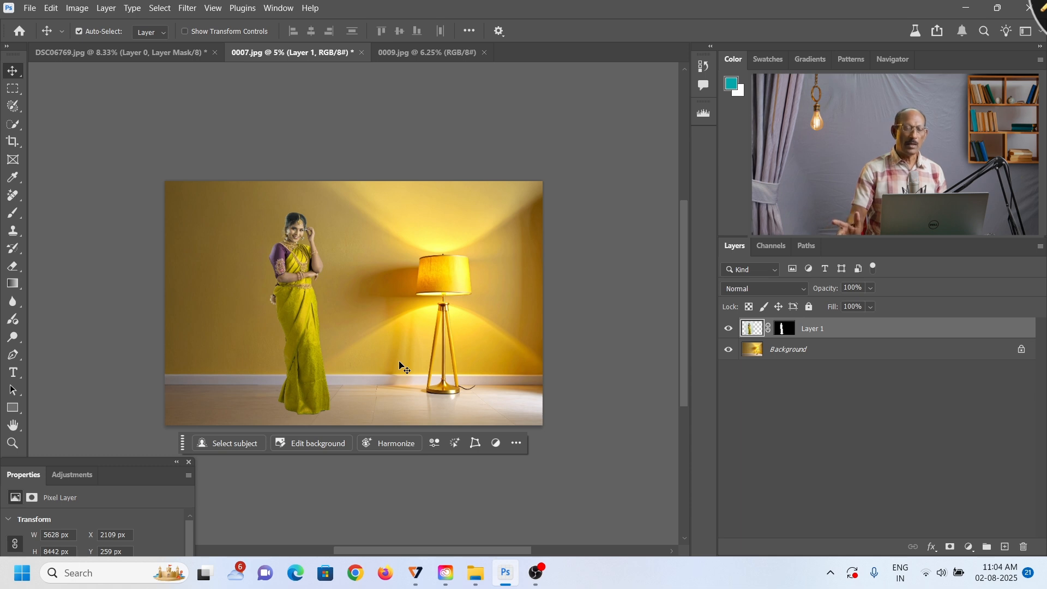
# Step: Harmonize Layer 1 with the lamp background and toggle the Harmonized layer to compare it with the original cutout
pyautogui.click(397, 457)
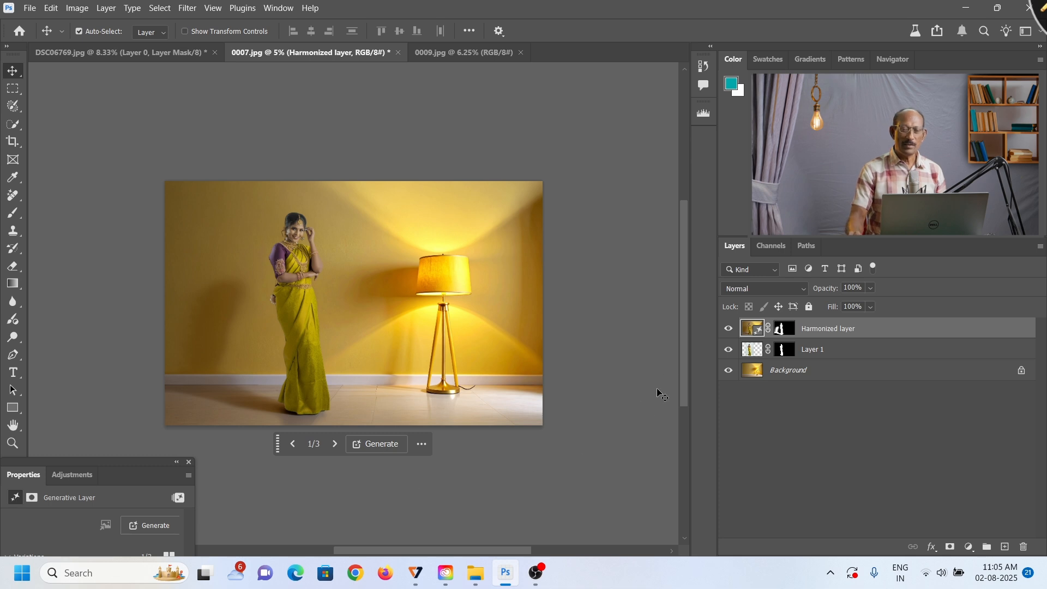
pyautogui.click(731, 329)
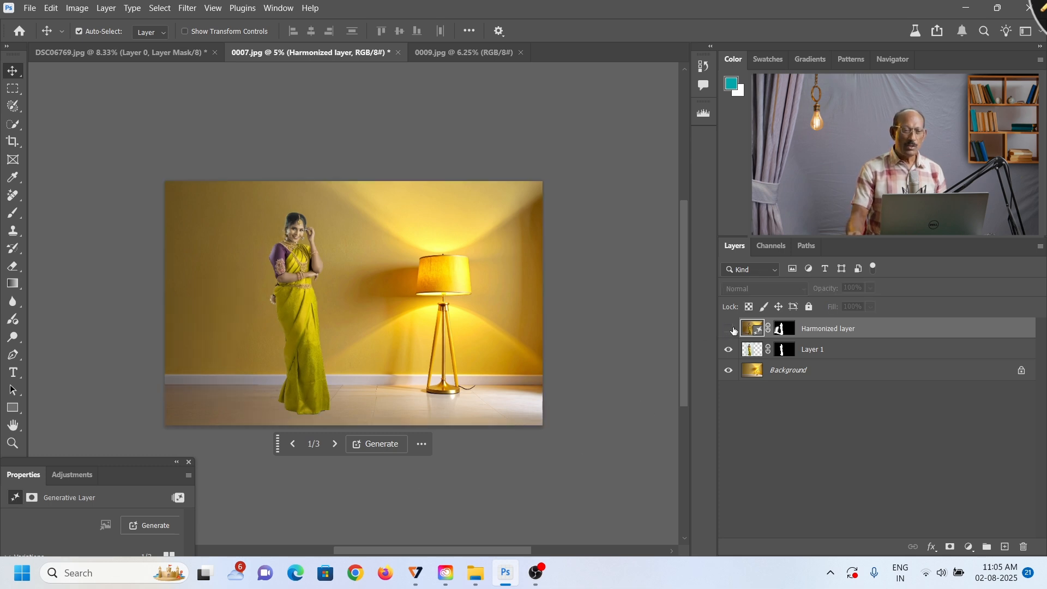
pyautogui.click(730, 329)
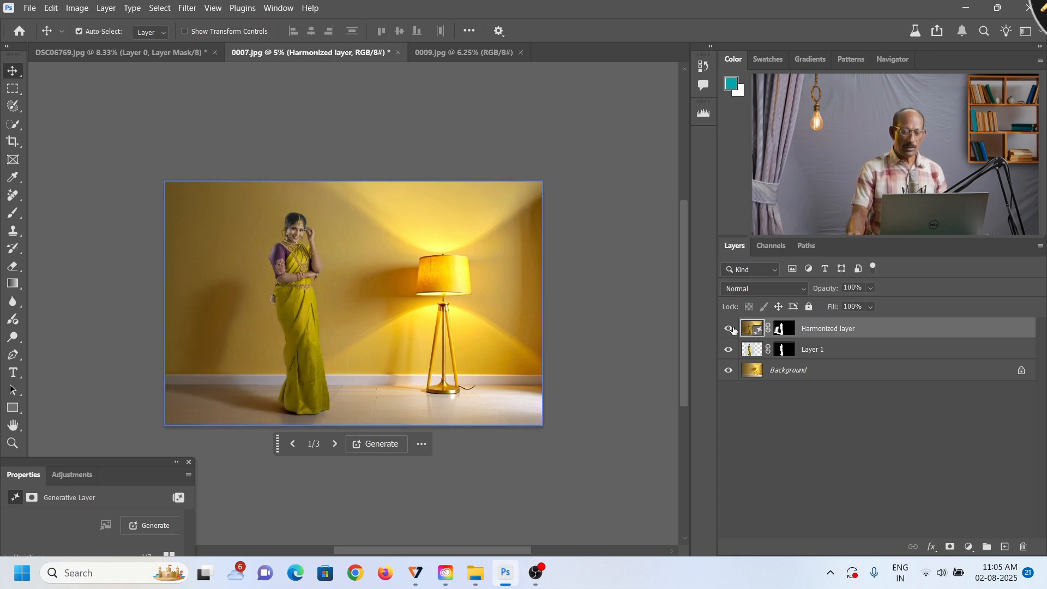
# Step: Mark the generated floor and wall shadows and the saree's hem with the screen pen, clearing the marks after each review
pyautogui.hotkey('ctrl', '2')
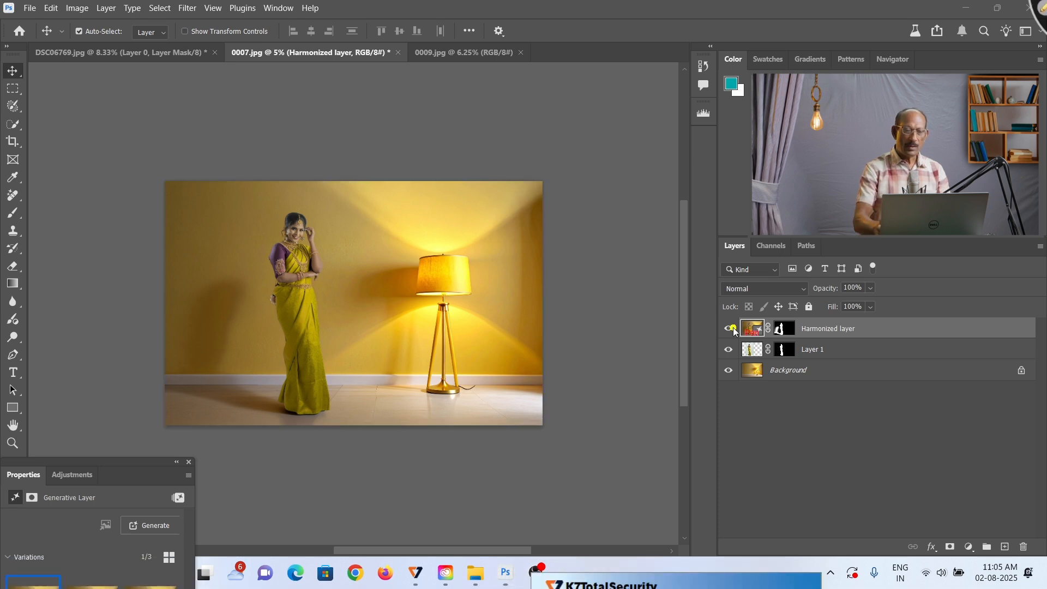
pyautogui.moveTo(309, 397)
pyautogui.mouseDown()
pyautogui.moveTo(276, 373)
pyautogui.moveTo(178, 353)
pyautogui.moveTo(158, 378)
pyautogui.moveTo(276, 445)
pyautogui.moveTo(329, 424)
pyautogui.mouseUp()
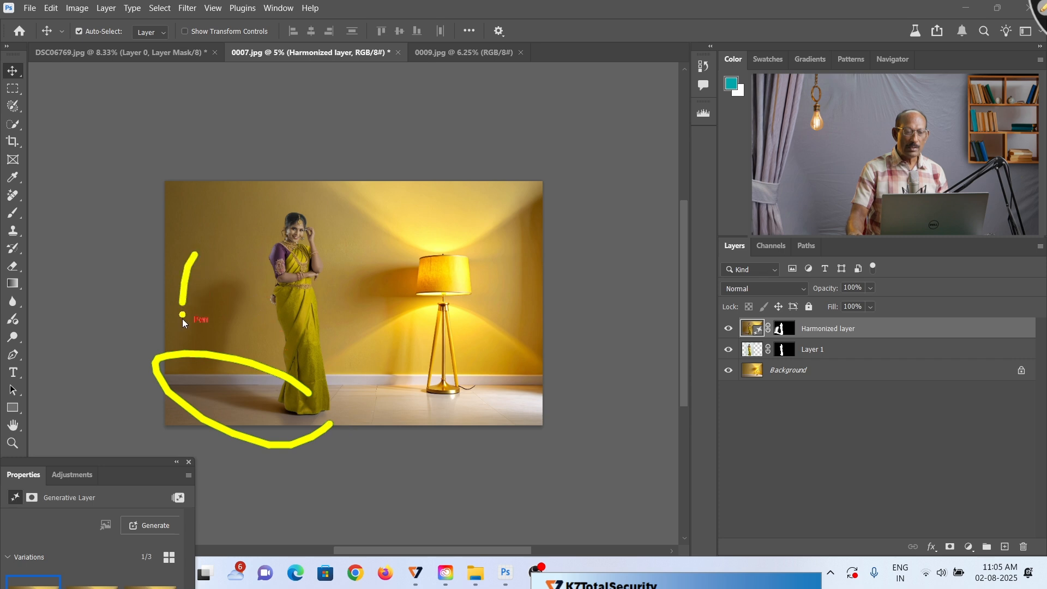
pyautogui.moveTo(273, 318); pyautogui.dragTo(247, 275)
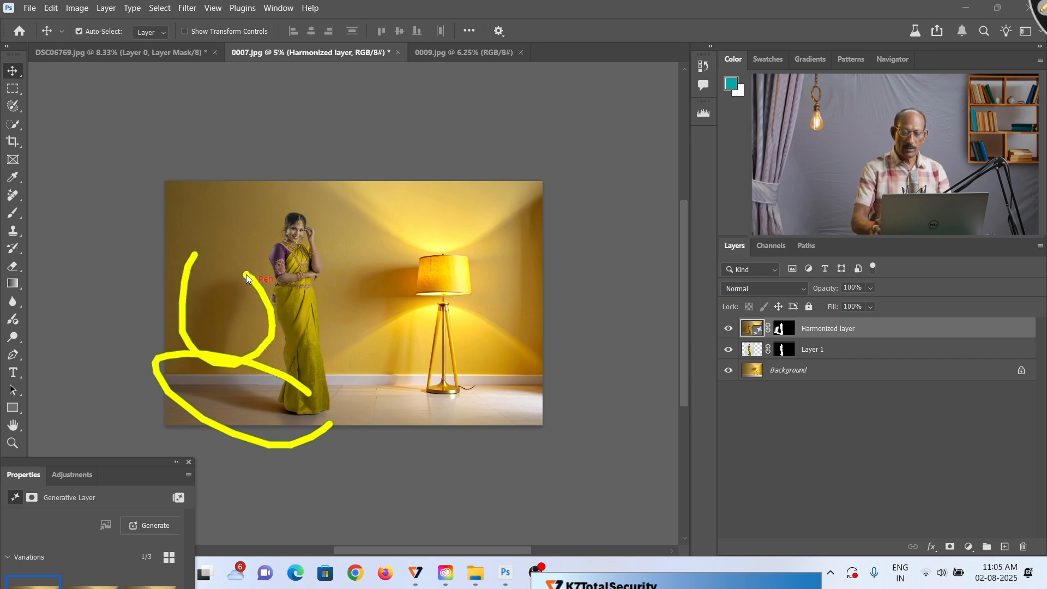
pyautogui.press('Escape')
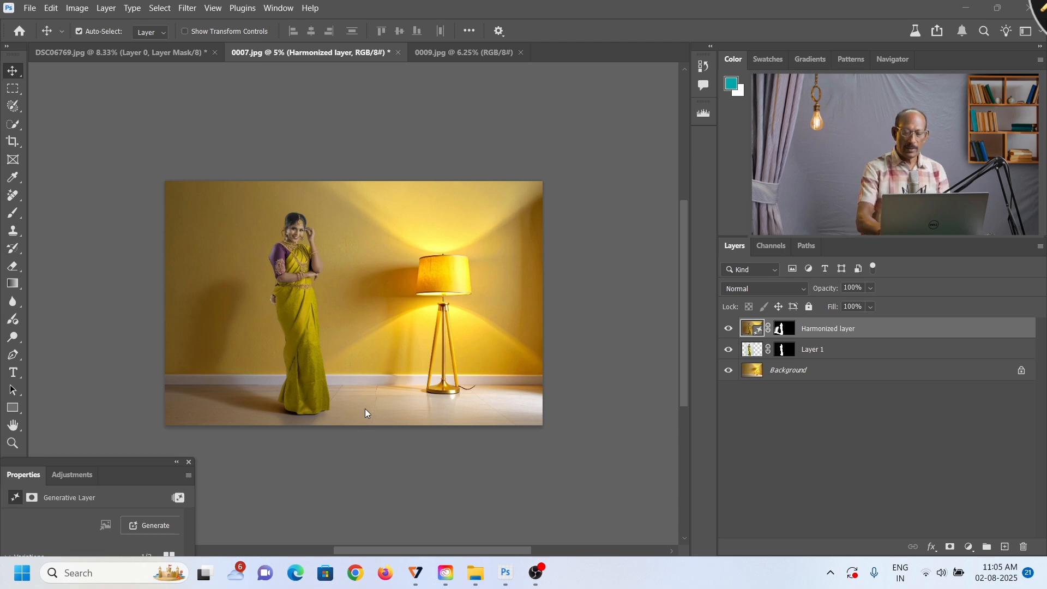
pyautogui.hotkey('ctrl', '2')
pyautogui.moveTo(271, 398)
pyautogui.mouseDown()
pyautogui.moveTo(295, 424)
pyautogui.moveTo(331, 425)
pyautogui.moveTo(345, 398)
pyautogui.moveTo(278, 388)
pyautogui.mouseUp()
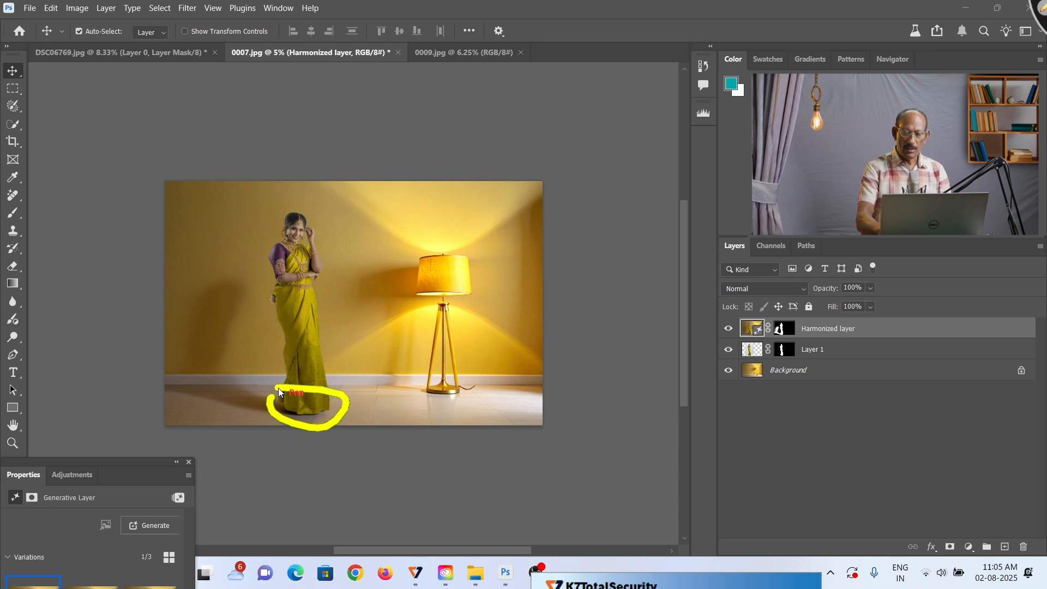
pyautogui.press('Escape')
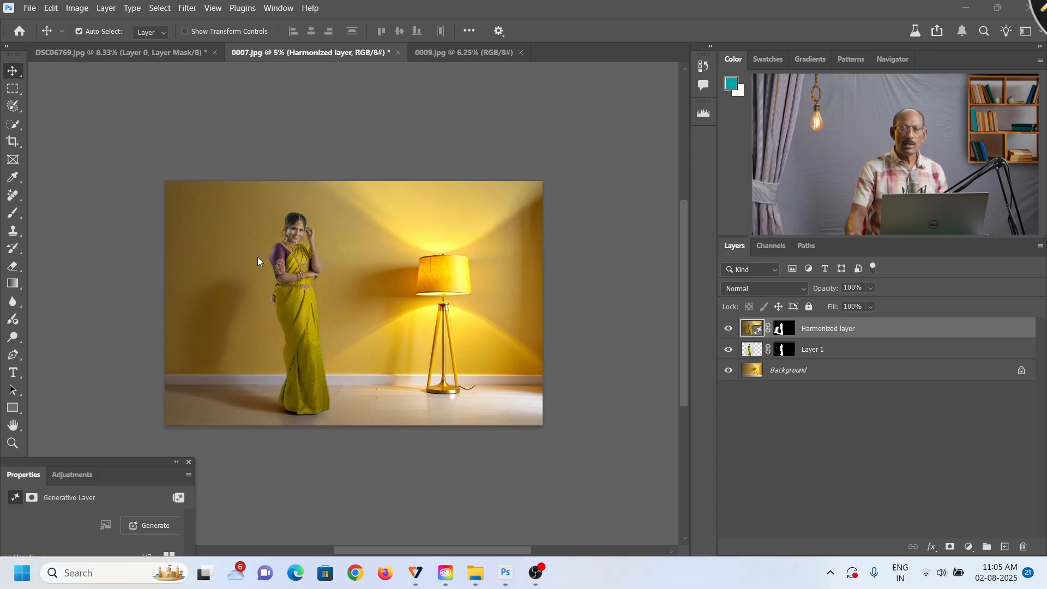
# Step: Hide and show the Harmonized layer repeatedly in 0007.jpg to review the lamp-matched lighting and shadows, leaving it shown
pyautogui.click(729, 329)
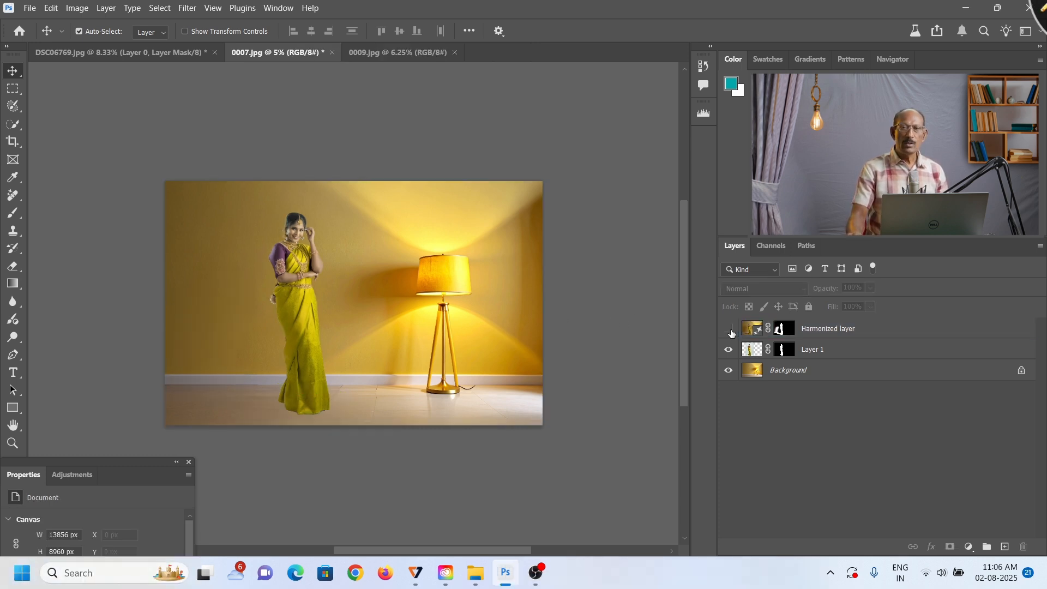
pyautogui.click(729, 328)
pyautogui.click(730, 330)
pyautogui.click(730, 330)
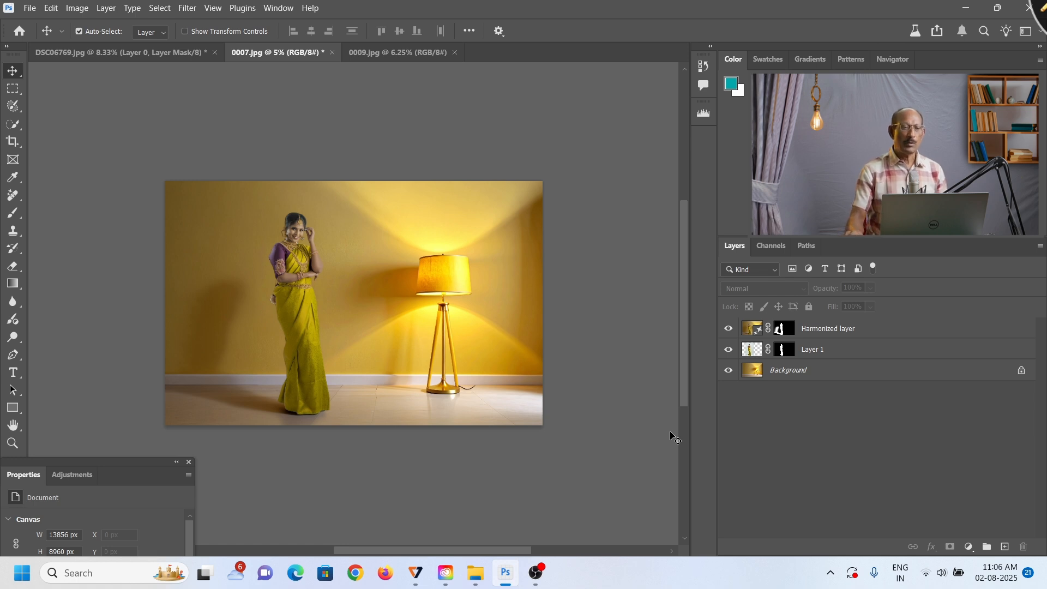
# Step: Copy the saree cutout from DSC06769.jpg onto 0009.jpg, placing it at the bookcase's right end
pyautogui.click(385, 53)
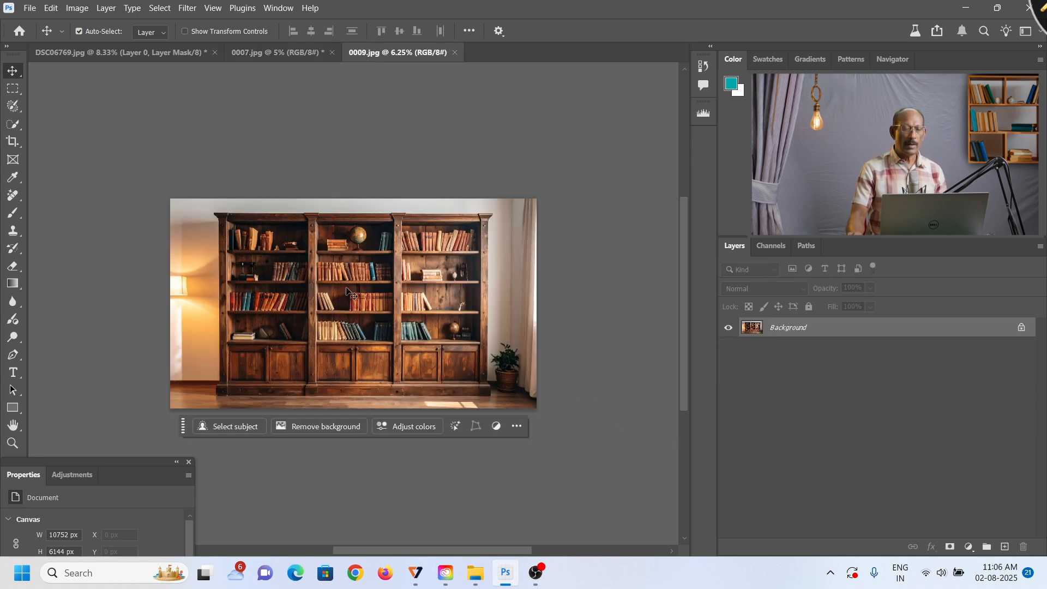
pyautogui.click(274, 55)
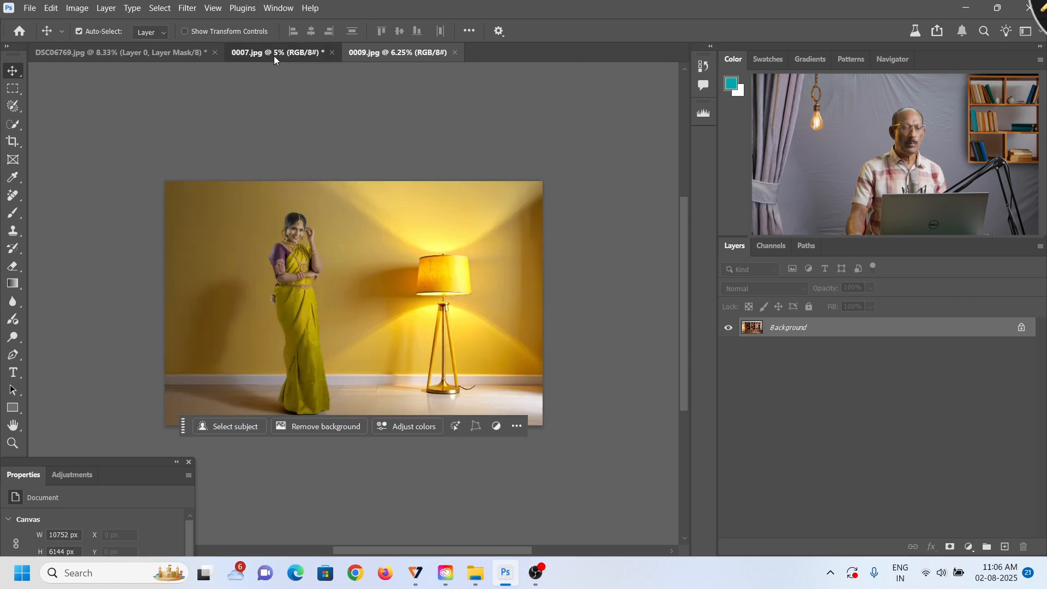
pyautogui.click(97, 52)
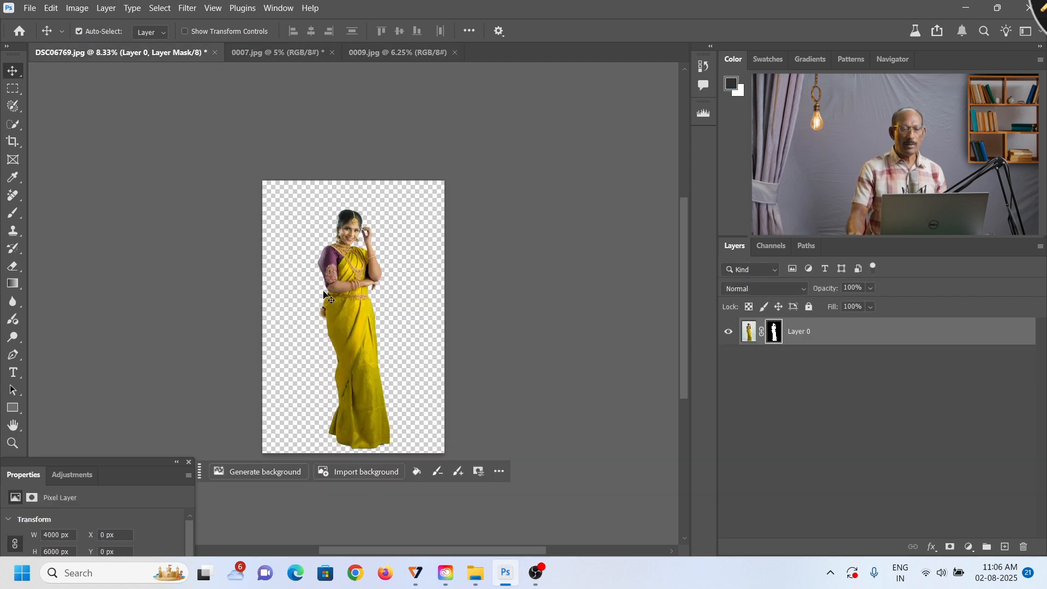
pyautogui.moveTo(347, 308); pyautogui.dragTo(475, 327)
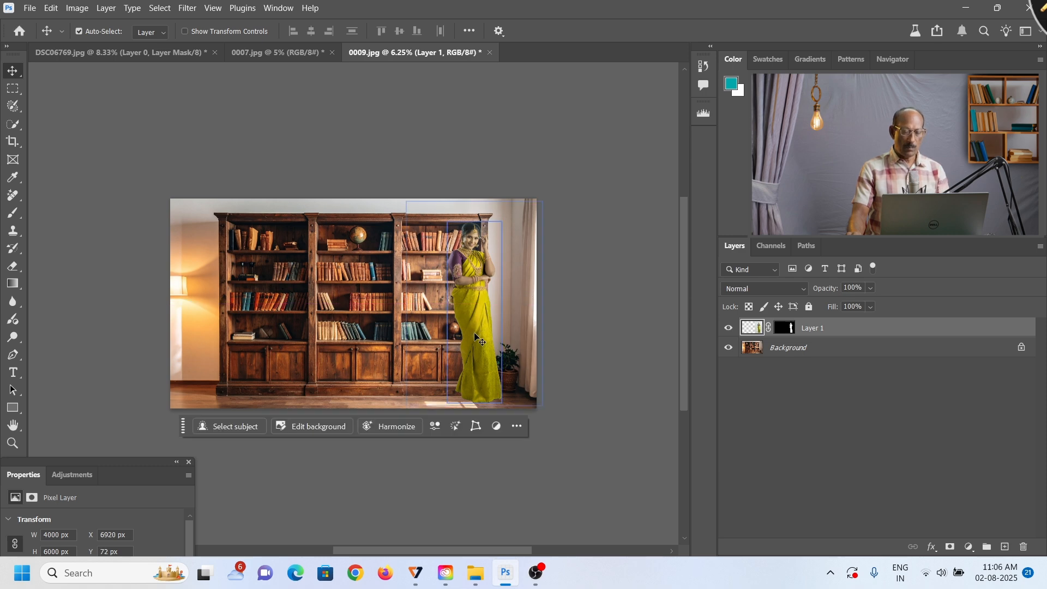
# Step: Duplicate the saree cutout to the bookcase's left end and shift the original slightly right to X 7160 px, Y 144 px
pyautogui.moveTo(482, 329); pyautogui.dragTo(218, 325)
pyautogui.rightClick(468, 327)
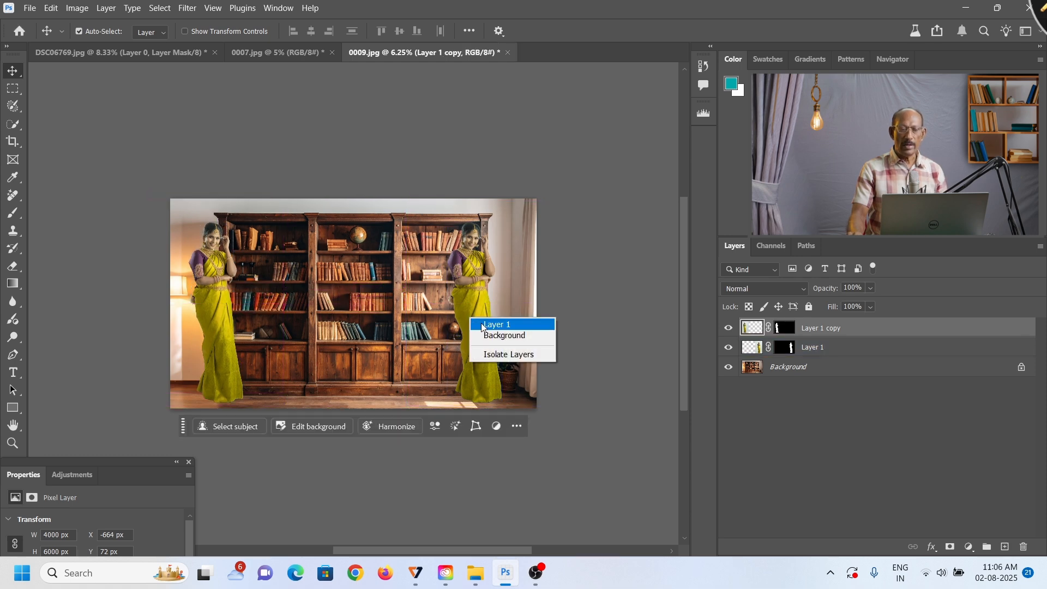
pyautogui.click(484, 328)
pyautogui.moveTo(480, 328); pyautogui.dragTo(489, 329)
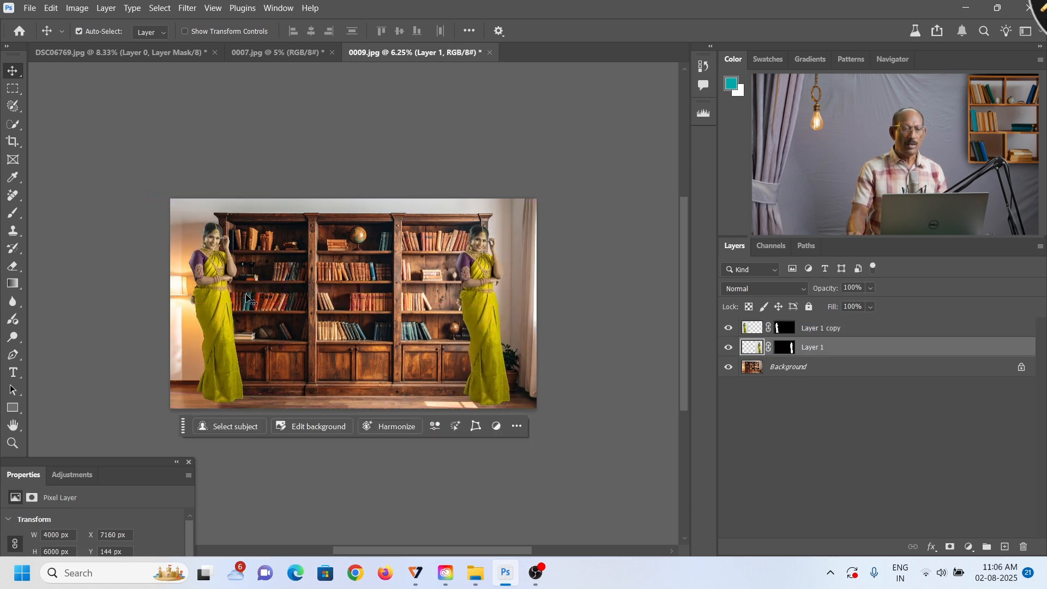
# Step: Select Layer 1, the saree cutout near the curtain, and harmonize it with the bookcase background
pyautogui.click(223, 290)
pyautogui.click(501, 322)
pyautogui.rightClick(478, 300)
pyautogui.click(501, 308)
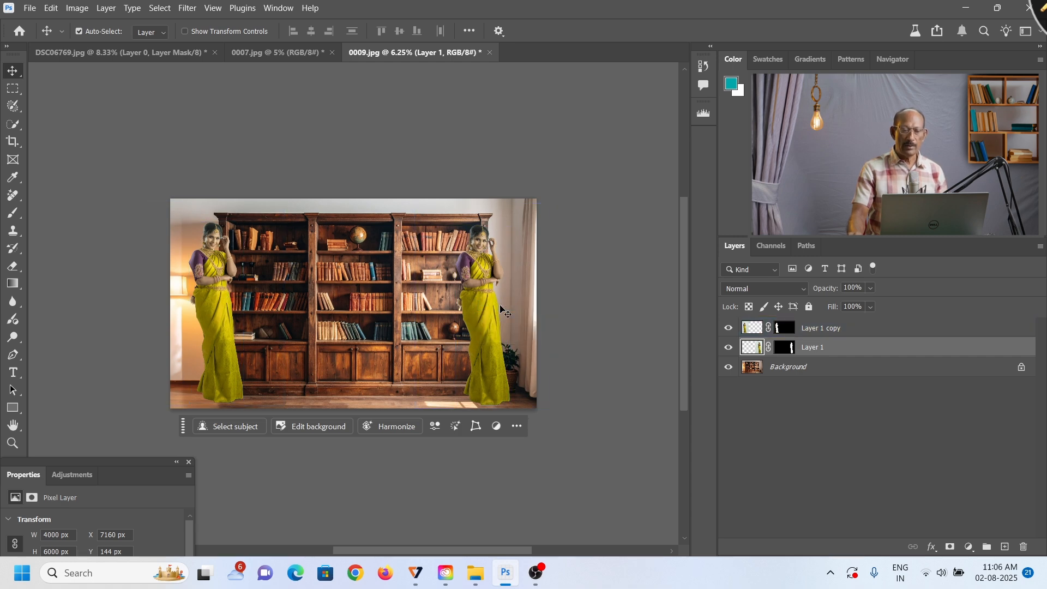
pyautogui.click(394, 427)
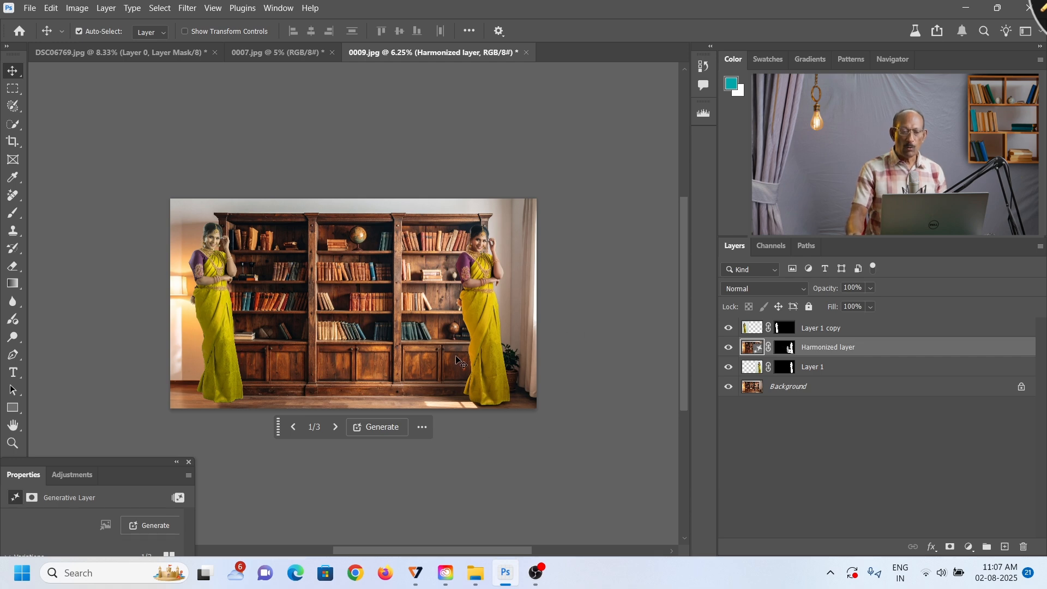
# Step: Toggle the Harmonized layer in 0009.jpg to compare the right-hand saree figure before and after harmonizing, leaving it shown
pyautogui.click(728, 347)
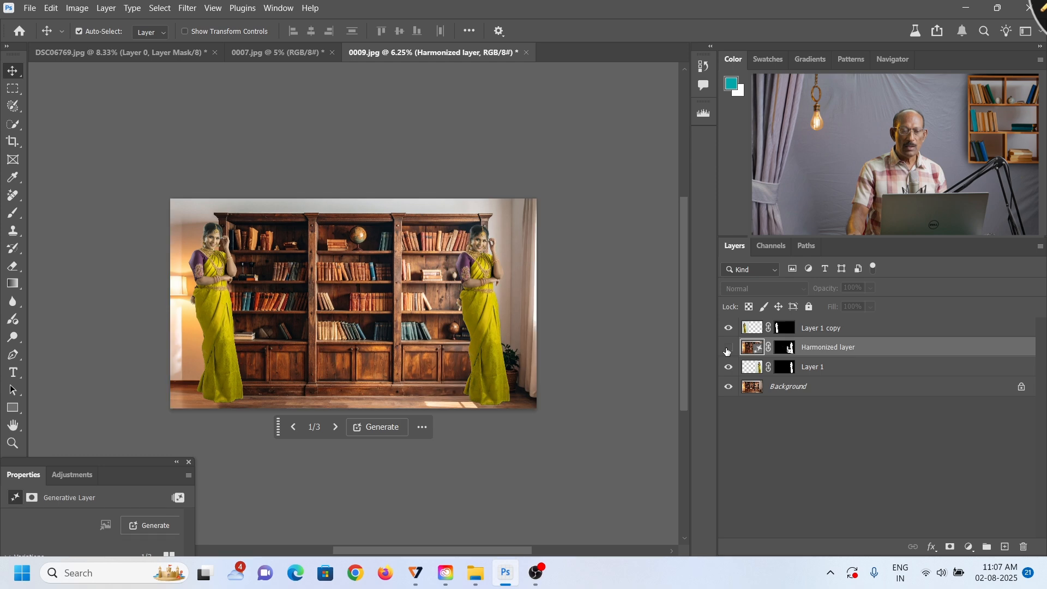
pyautogui.click(729, 347)
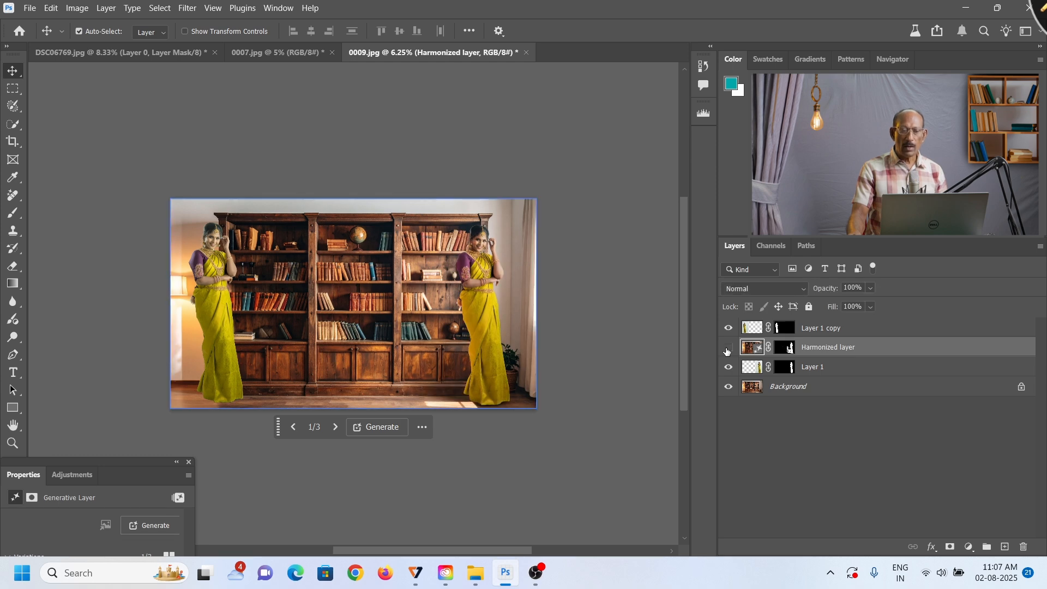
pyautogui.click(729, 349)
pyautogui.click(728, 350)
pyautogui.click(728, 349)
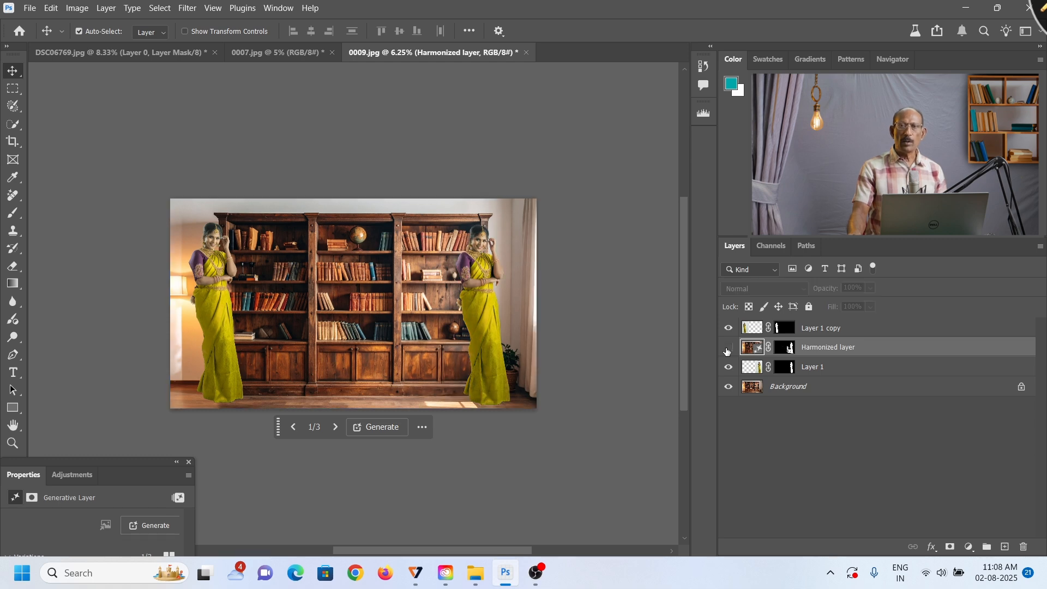
pyautogui.click(729, 349)
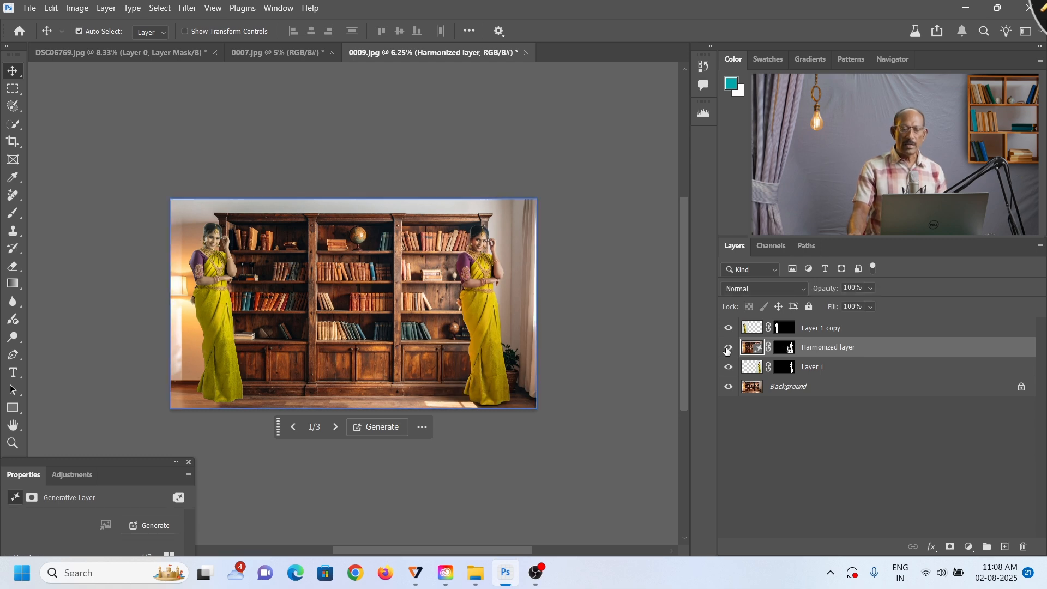
# Step: Compare the figure beside the curtain again with the Harmonized layer hidden and shown, ending with it shown
pyautogui.click(726, 352)
pyautogui.click(726, 351)
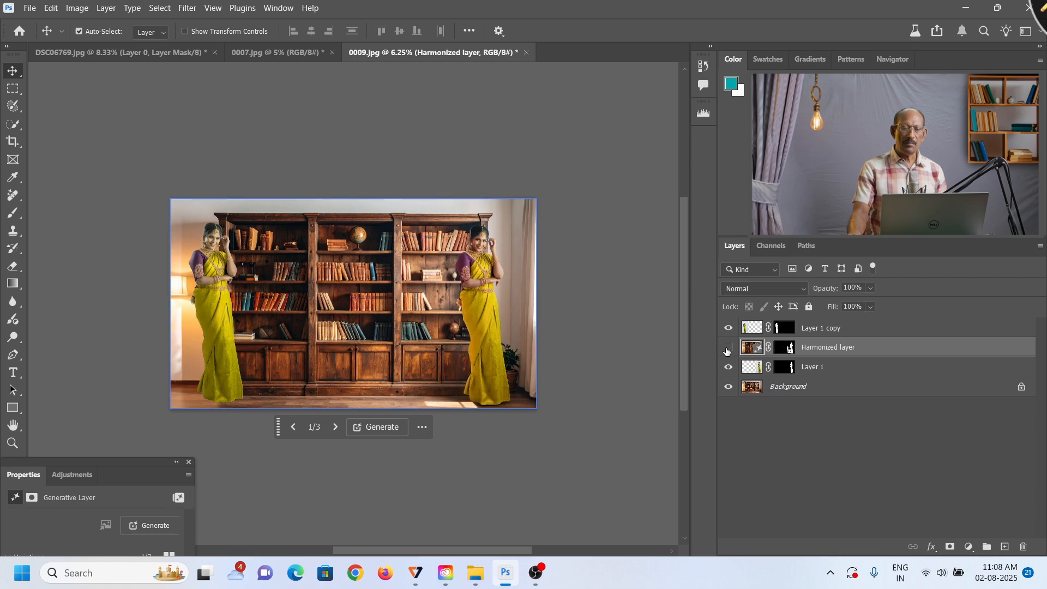
pyautogui.click(727, 349)
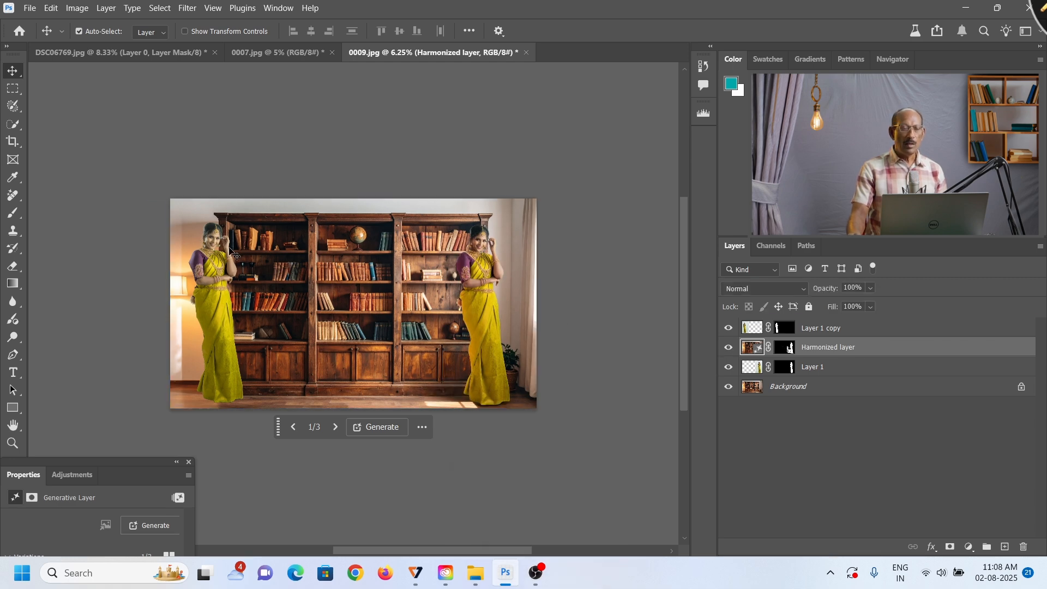
# Step: Select Layer 1 copy, the saree cutout beside the lamp, and harmonize it with the bookcase background
pyautogui.click(223, 276)
pyautogui.rightClick(222, 281)
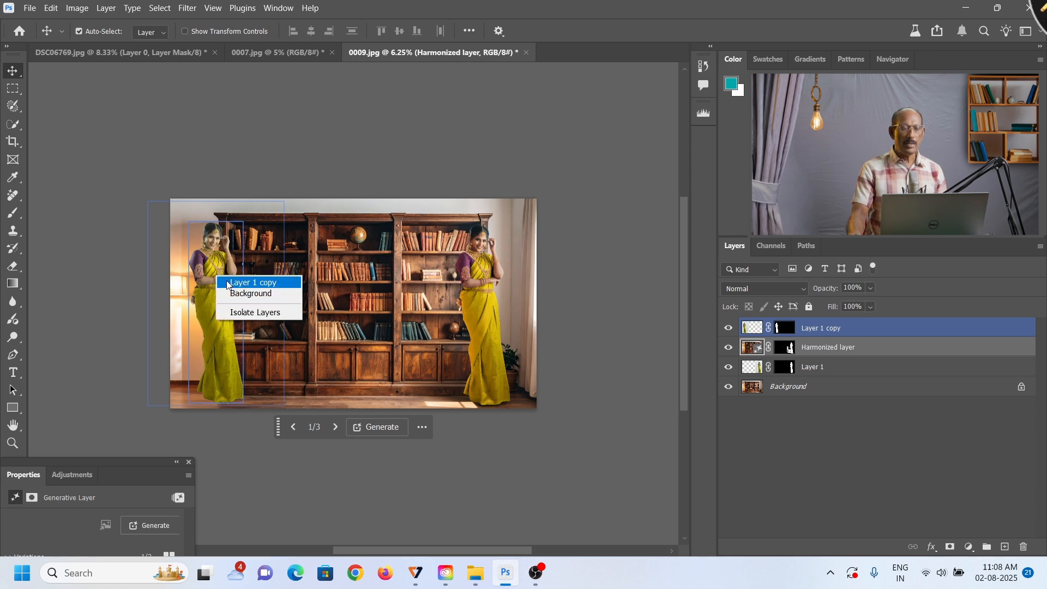
pyautogui.click(234, 284)
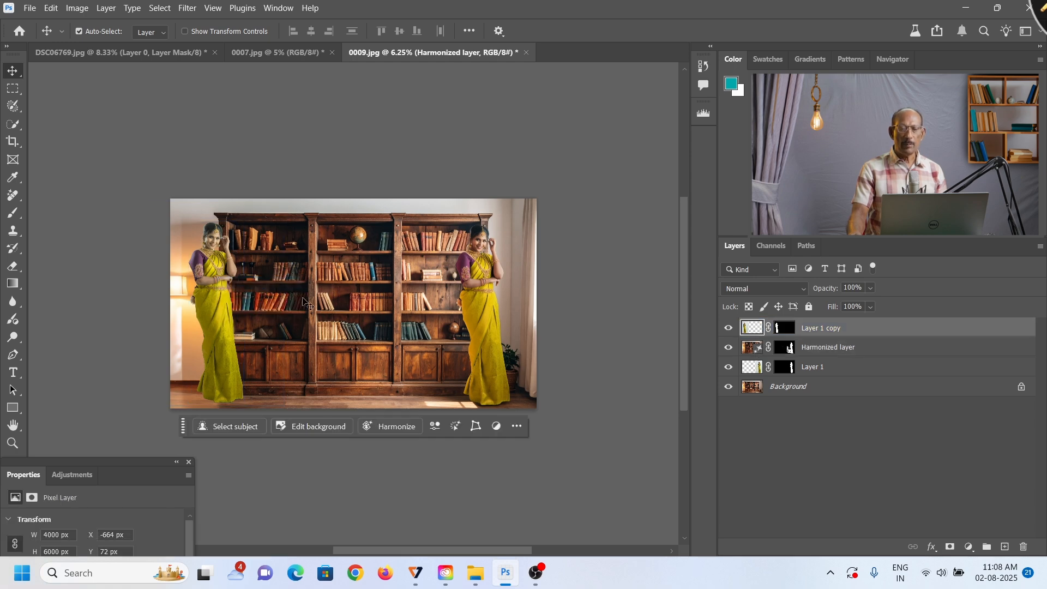
pyautogui.click(389, 426)
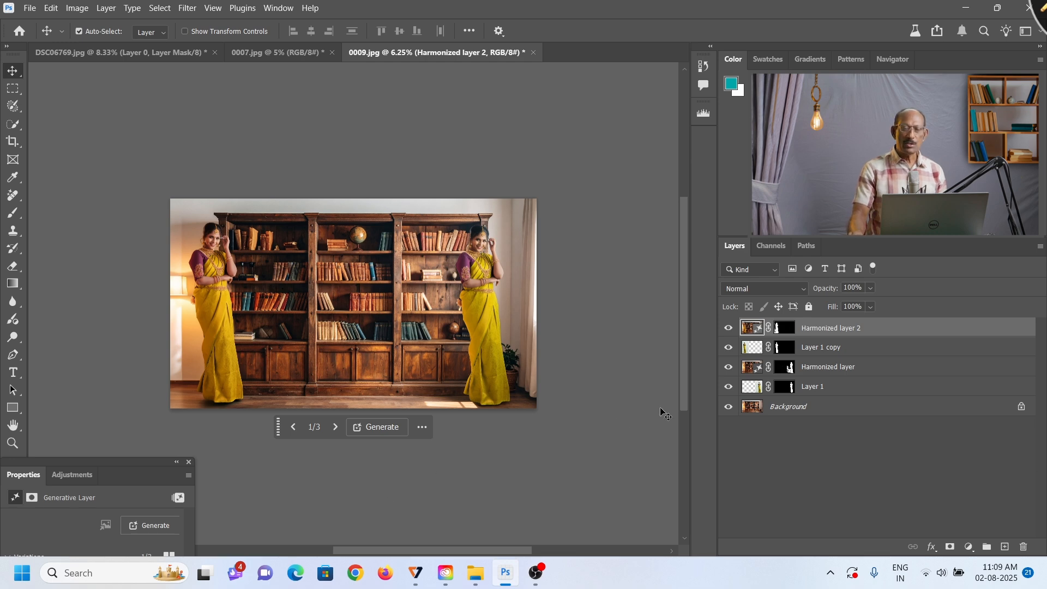
# Step: Toggle Harmonized layer 2 off and on, and temporarily circle both figures' upper bodies to compare their lighting
pyautogui.click(730, 329)
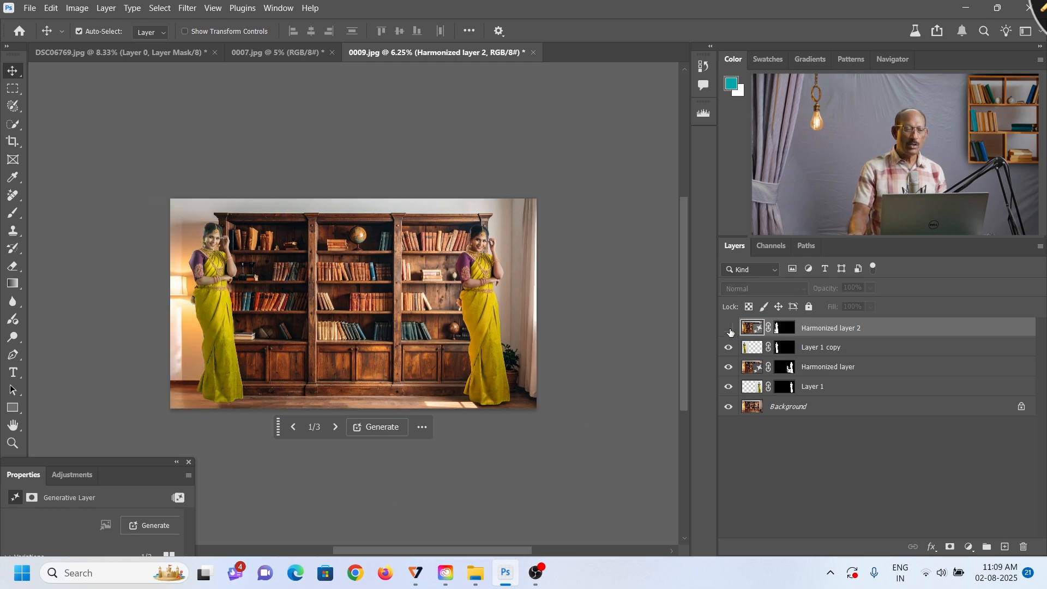
pyautogui.click(730, 329)
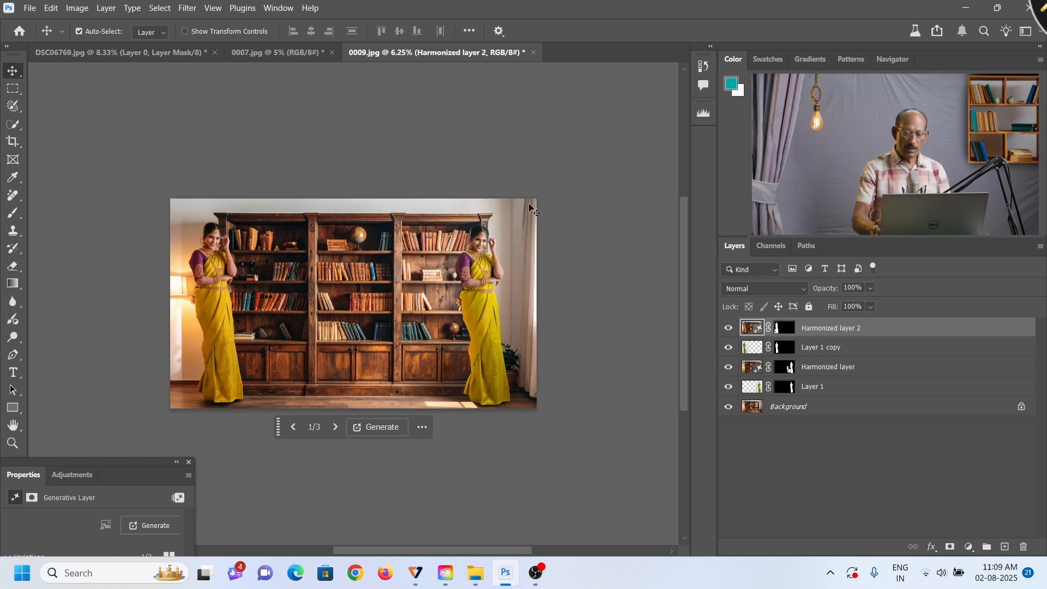
pyautogui.moveTo(478, 218)
pyautogui.mouseDown()
pyautogui.moveTo(460, 311)
pyautogui.moveTo(518, 313)
pyautogui.moveTo(529, 231)
pyautogui.moveTo(498, 206)
pyautogui.mouseUp()
pyautogui.moveTo(255, 210)
pyautogui.mouseDown()
pyautogui.moveTo(174, 219)
pyautogui.moveTo(162, 251)
pyautogui.moveTo(197, 290)
pyautogui.moveTo(239, 292)
pyautogui.moveTo(254, 219)
pyautogui.mouseUp()
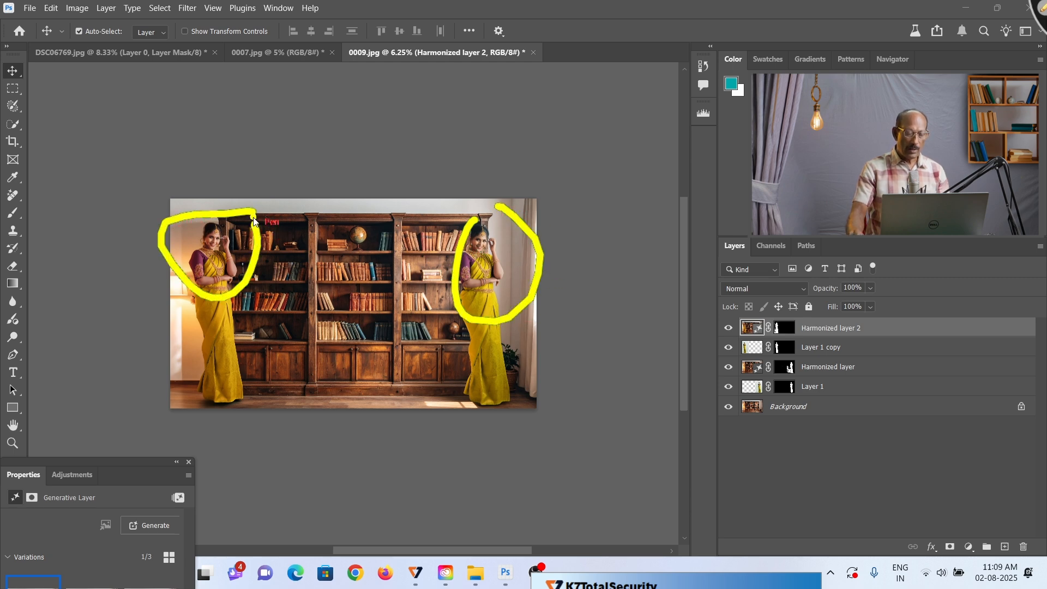
pyautogui.press('Escape')
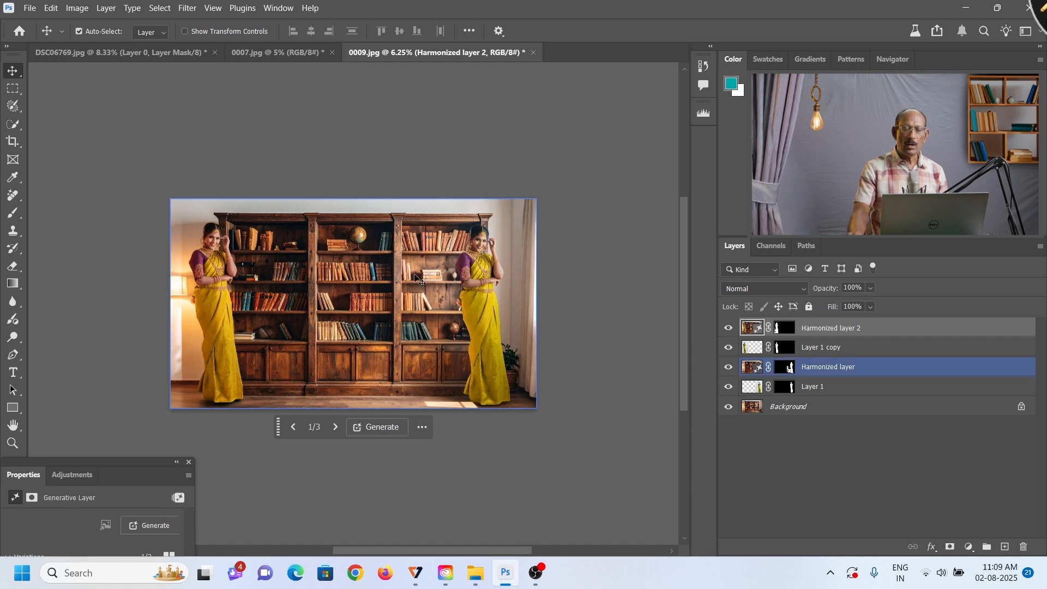
# Step: Examine the lamp light on the left saree figure up close, temporarily circling her face
pyautogui.hotkey('ctrl', '+')
pyautogui.hotkey('ctrl', '+')
pyautogui.hotkey('ctrl', '+')
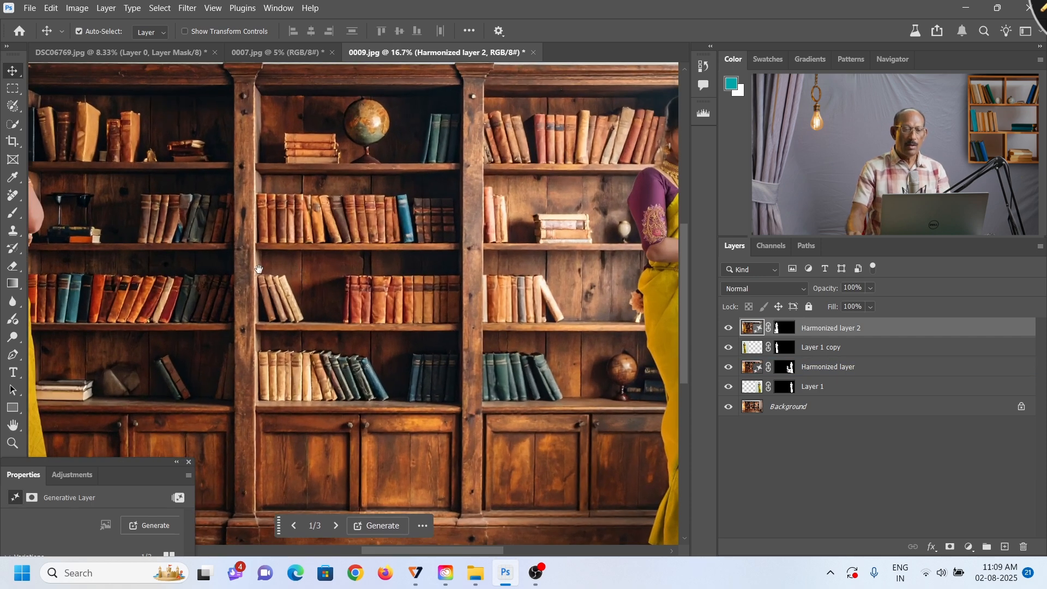
pyautogui.hscroll(-10, 299, 273)
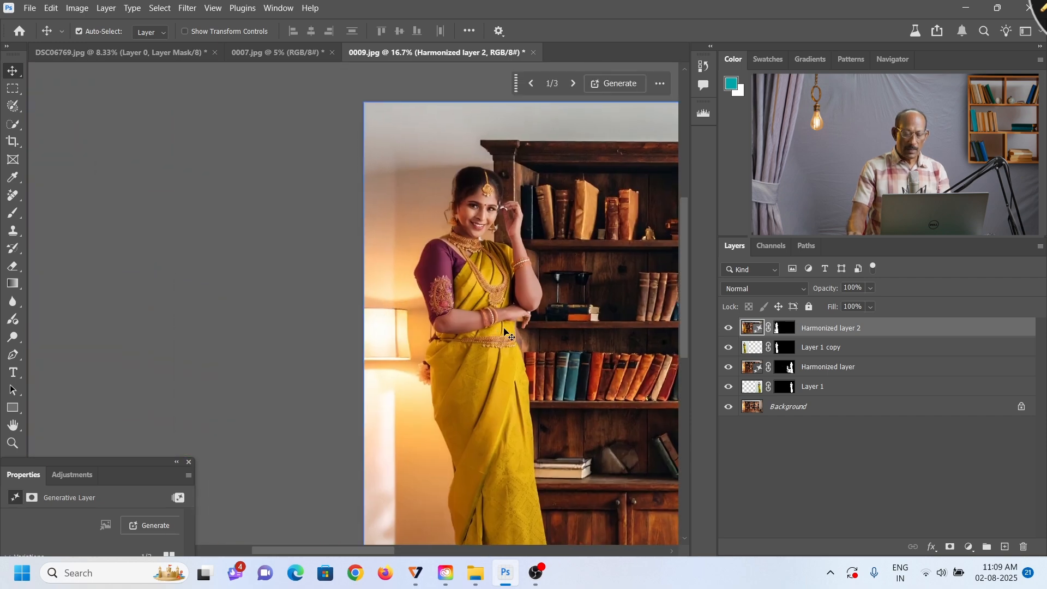
pyautogui.hscroll(3, 382, 294)
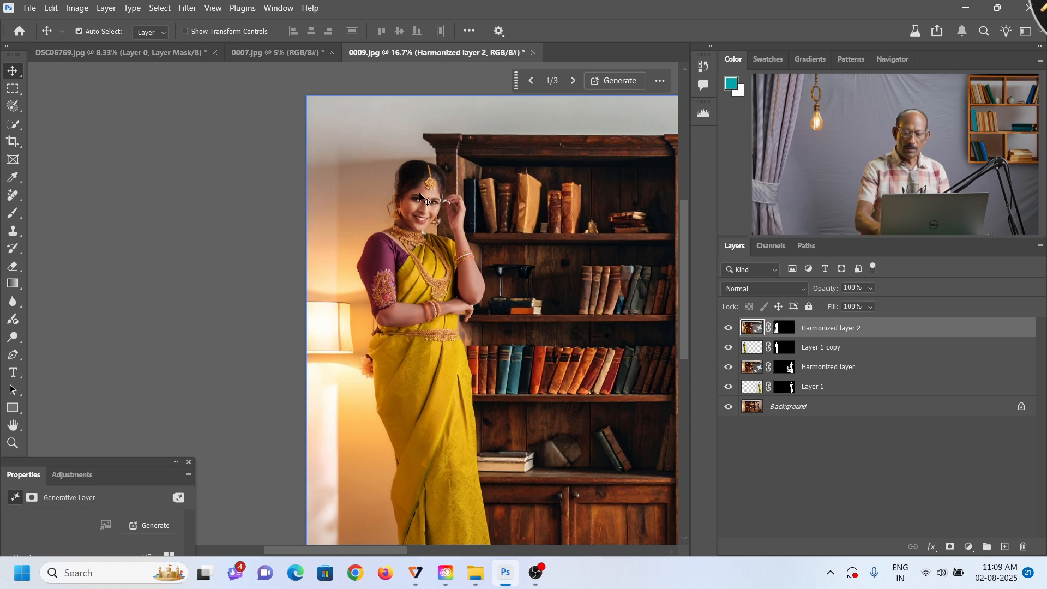
pyautogui.hotkey('ctrl', 'shift', '3')
pyautogui.moveTo(410, 161)
pyautogui.mouseDown()
pyautogui.moveTo(368, 187)
pyautogui.moveTo(364, 235)
pyautogui.moveTo(387, 256)
pyautogui.moveTo(418, 238)
pyautogui.moveTo(421, 185)
pyautogui.mouseUp()
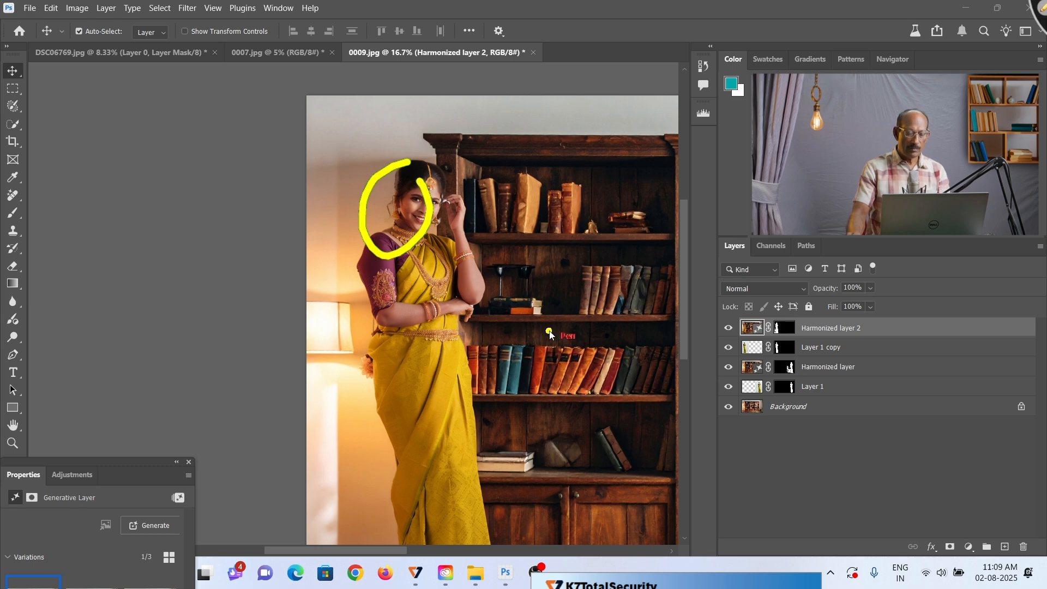
pyautogui.press('Escape')
# Step: Compare the lighting on the curtain-side figure with the lamp-side figure up close, ending with the whole image in view
pyautogui.moveTo(530, 332); pyautogui.dragTo(174, 334)
pyautogui.moveTo(627, 352); pyautogui.dragTo(283, 339)
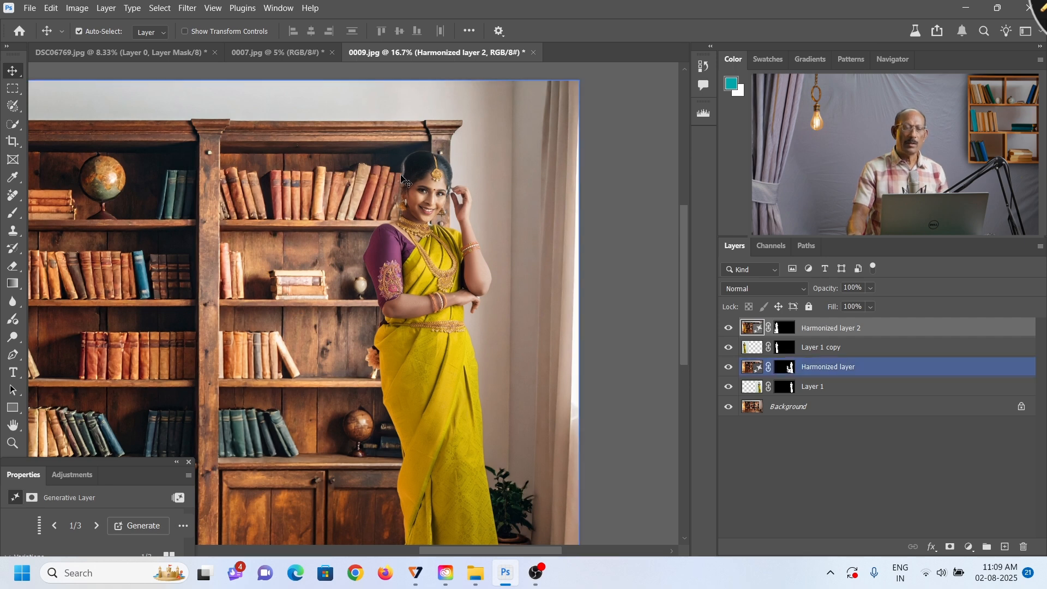
pyautogui.moveTo(133, 387); pyautogui.dragTo(289, 386)
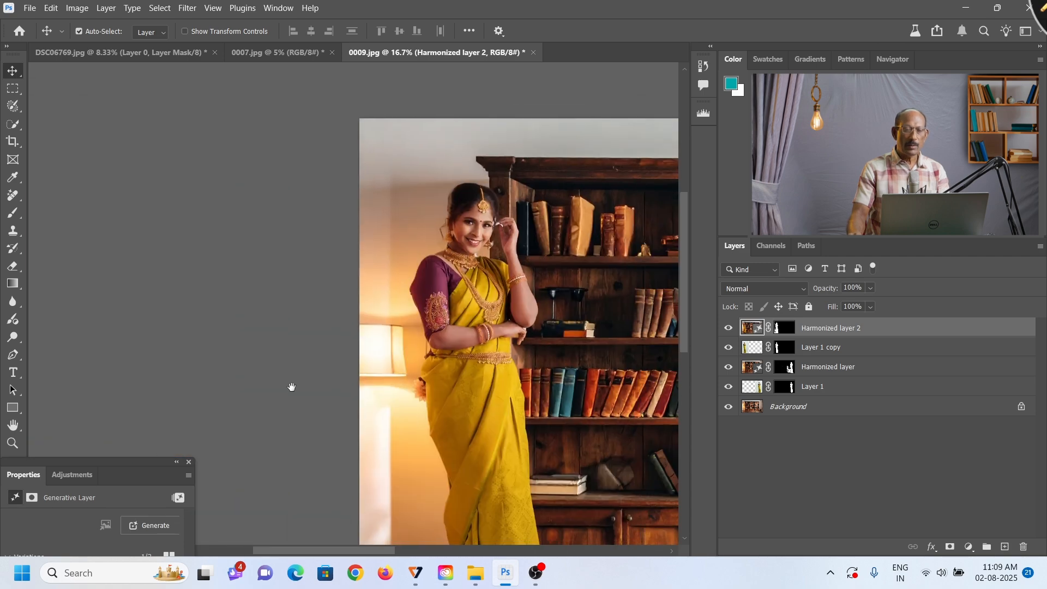
pyautogui.moveTo(483, 357); pyautogui.dragTo(302, 355)
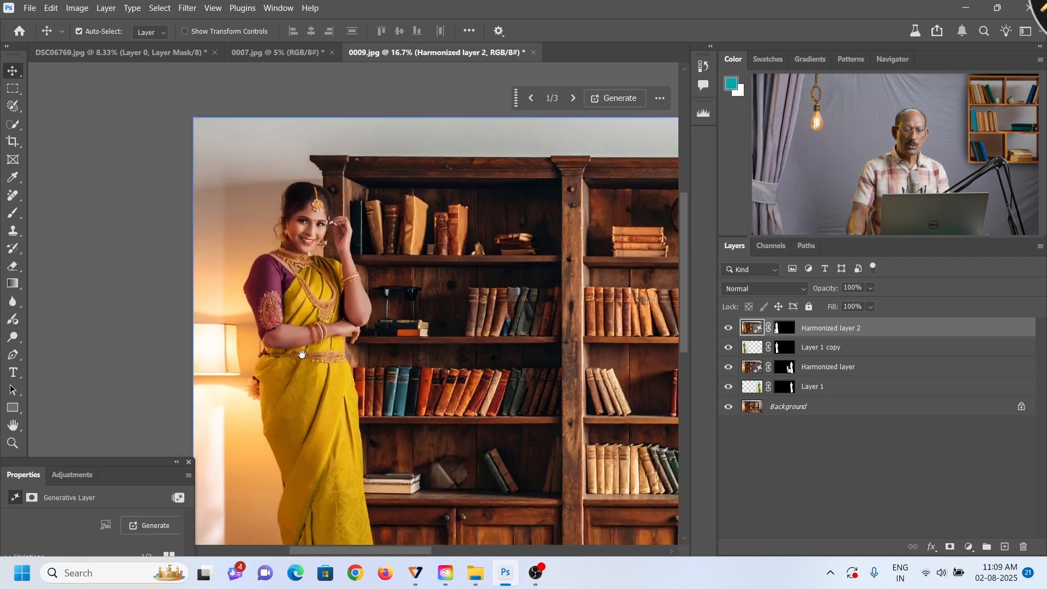
pyautogui.press('ctrl')
pyautogui.hotkey('ctrl', '0')
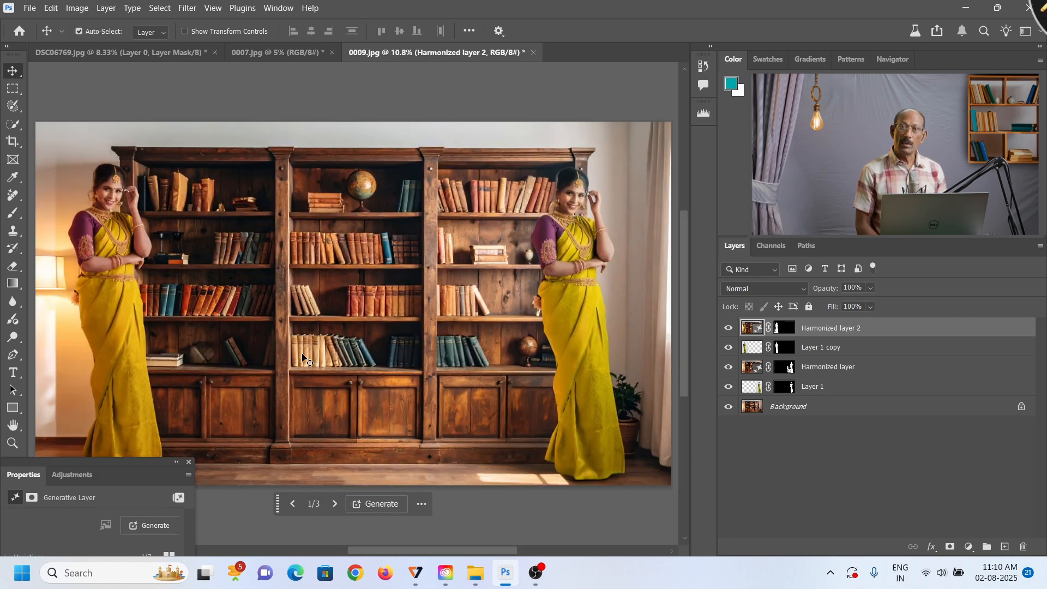
# Step: Close the bookcase composite and related documents, and review the lake photo DSC01428.JPG and the ship photo DSCF5879.jpg
pyautogui.press('ctrl')
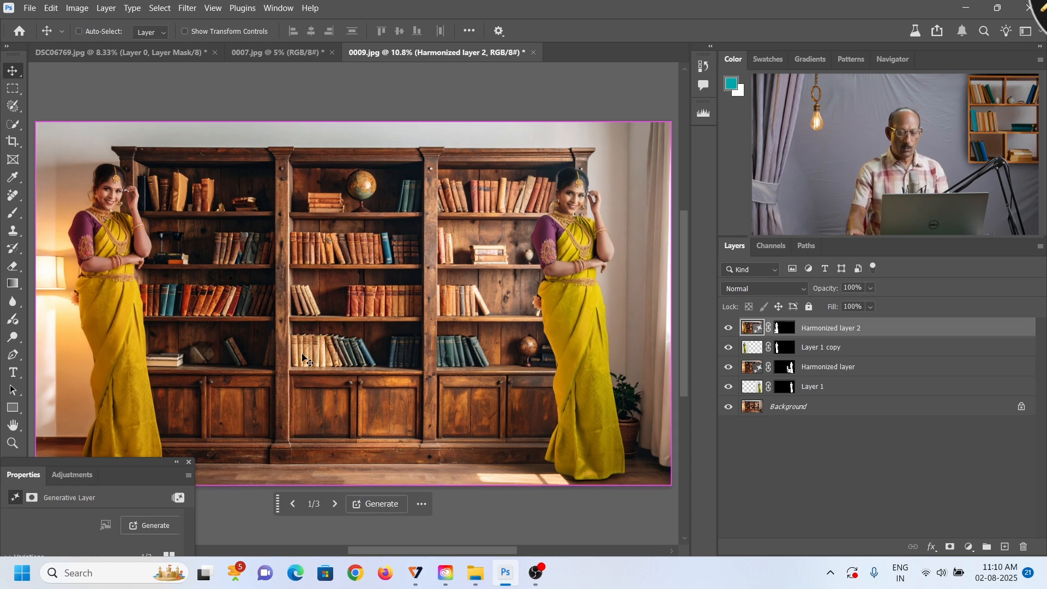
pyautogui.hotkey('ctrl', 'alt', 'w')
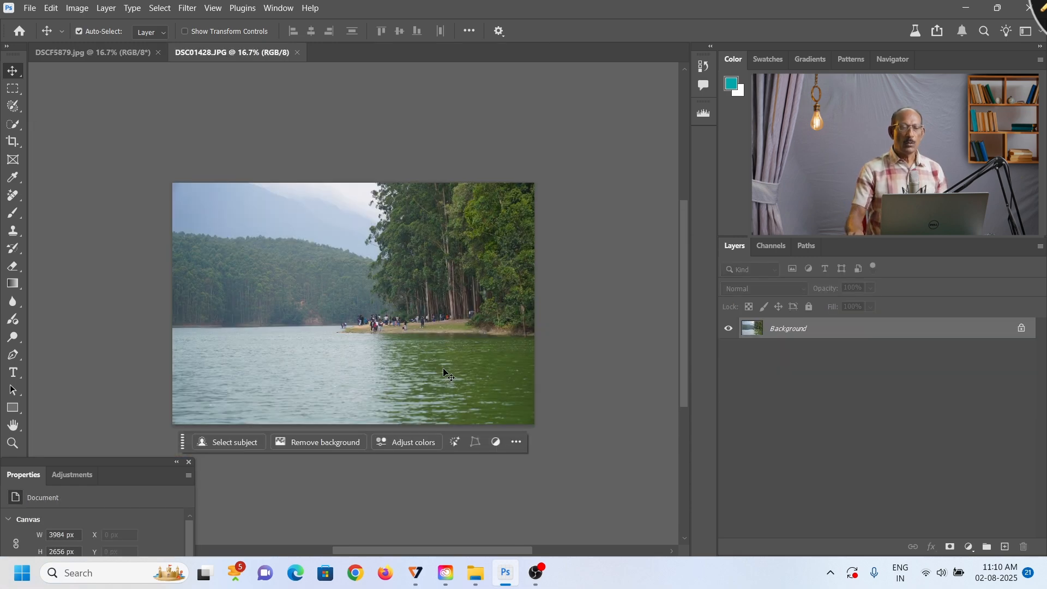
pyautogui.click(110, 51)
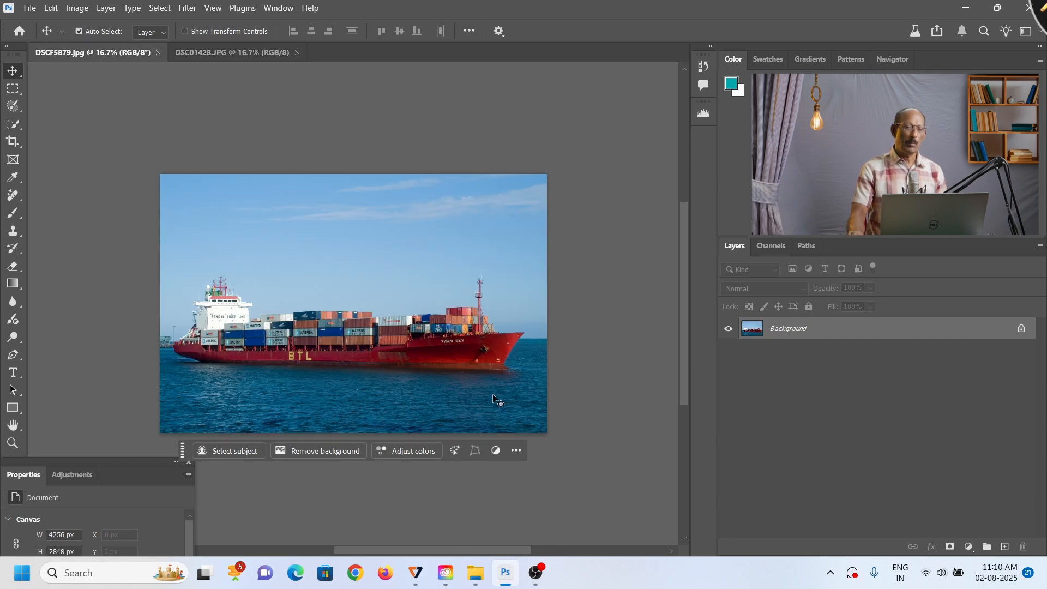
pyautogui.click(250, 54)
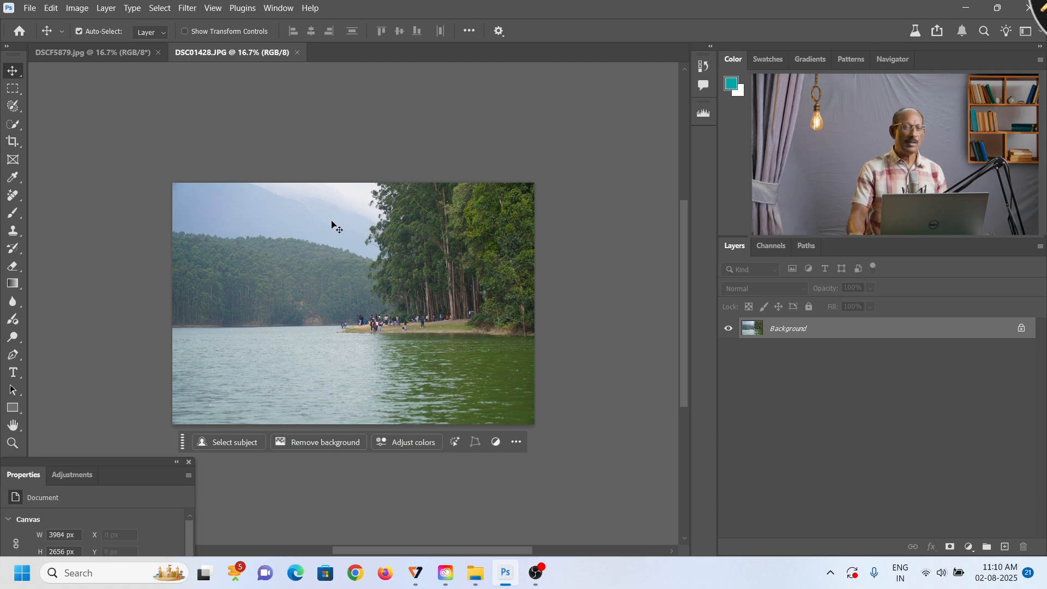
pyautogui.click(110, 51)
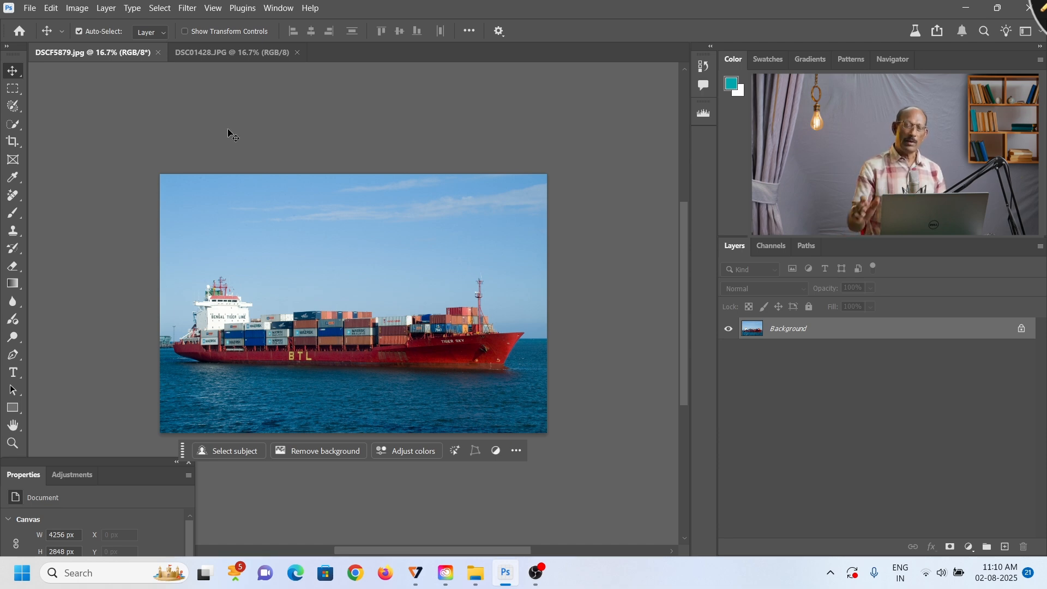
# Step: Remove the background from the container ship in DSCF5879.jpg and copy the cutout onto the lake in DSC01428.JPG
pyautogui.click(320, 451)
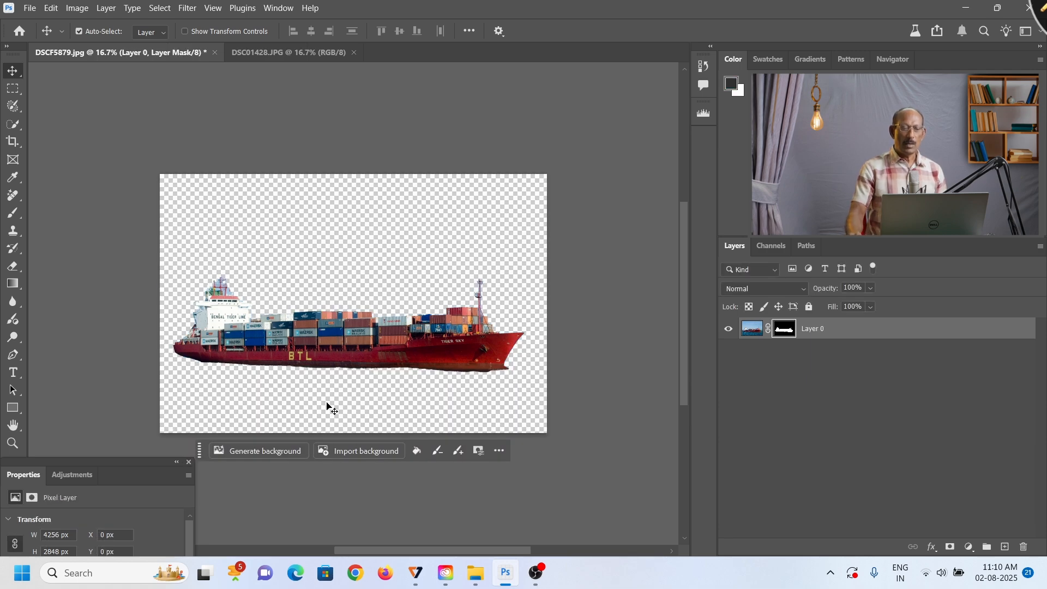
pyautogui.moveTo(338, 346); pyautogui.dragTo(312, 163)
pyautogui.moveTo(348, 353); pyautogui.dragTo(360, 358)
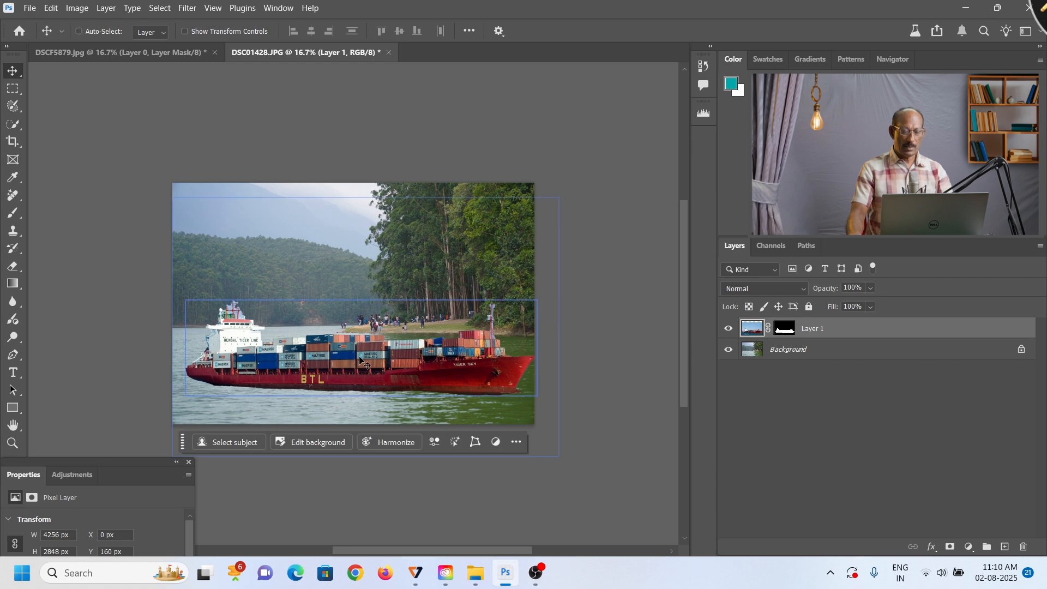
# Step: Scale the ship cutout proportionally to about 70.28% and position it on the water at about X 348 px, Y 787 px
pyautogui.hotkey('ctrl', 't')
pyautogui.moveTo(558, 458); pyautogui.dragTo(474, 398)
pyautogui.moveTo(388, 335); pyautogui.dragTo(412, 374)
pyautogui.moveTo(491, 438); pyautogui.dragTo(470, 423)
pyautogui.moveTo(412, 379); pyautogui.dragTo(417, 385)
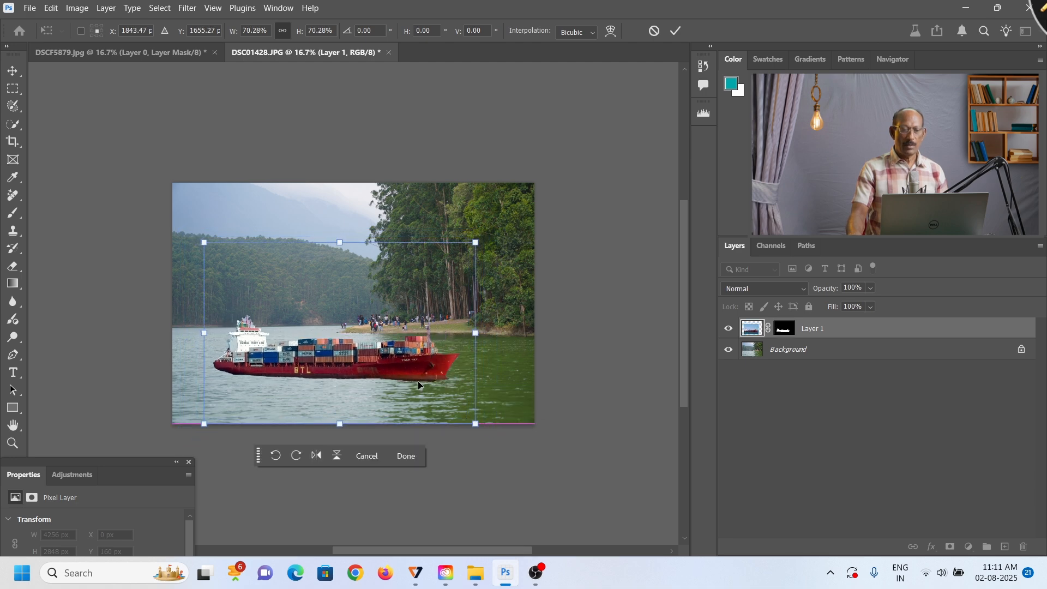
pyautogui.press('Return')
pyautogui.rightClick(374, 367)
pyautogui.click(390, 376)
pyautogui.moveTo(386, 370); pyautogui.dragTo(386, 382)
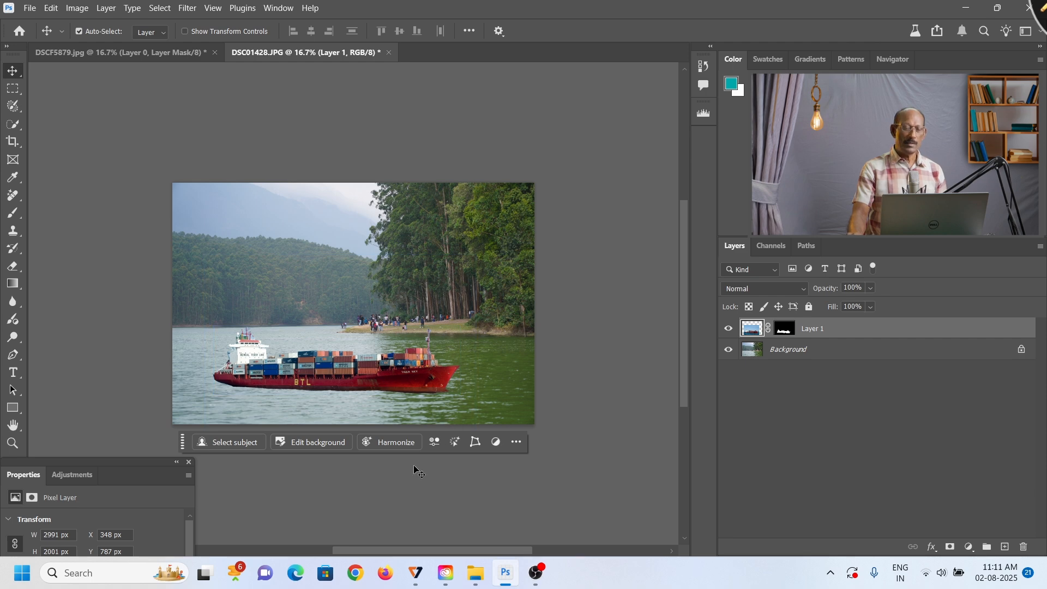
# Step: Harmonize the ship with the lake background, compare the generated variations, and choose the third one
pyautogui.click(396, 444)
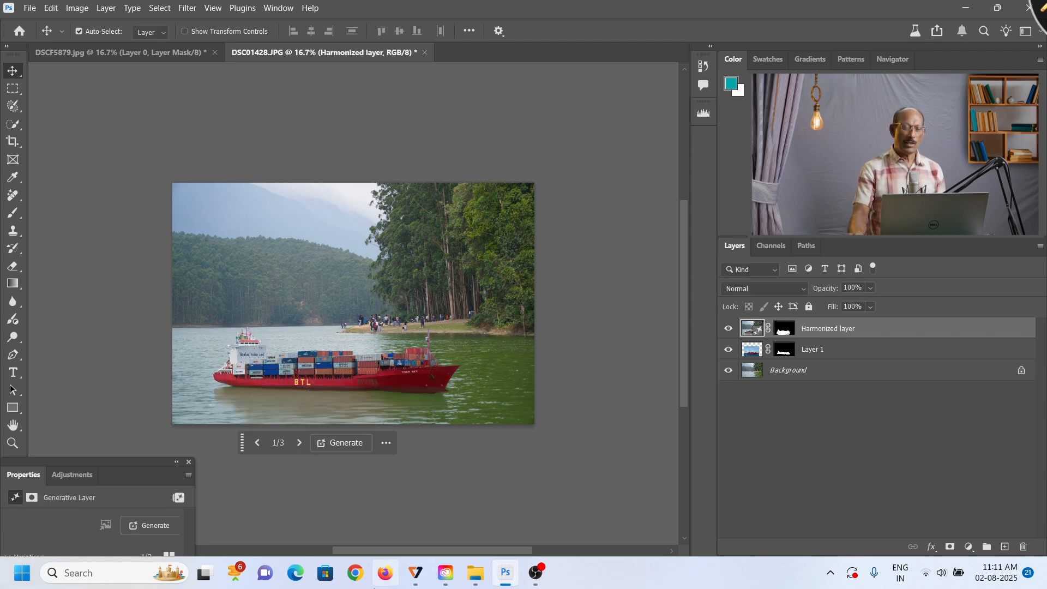
pyautogui.moveTo(441, 584)
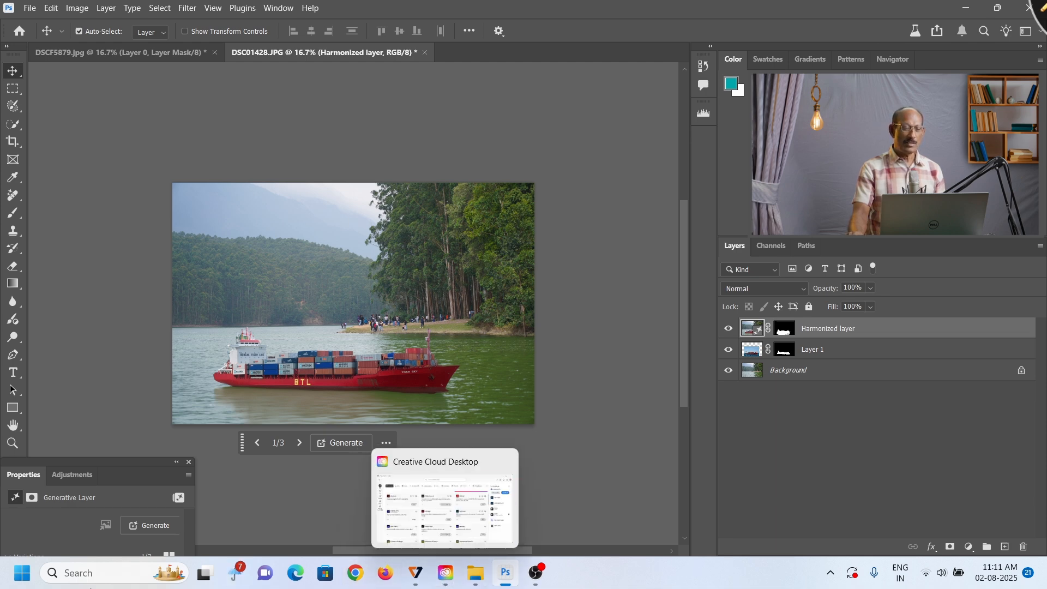
pyautogui.moveTo(91, 461); pyautogui.dragTo(818, 389)
pyautogui.click(807, 534)
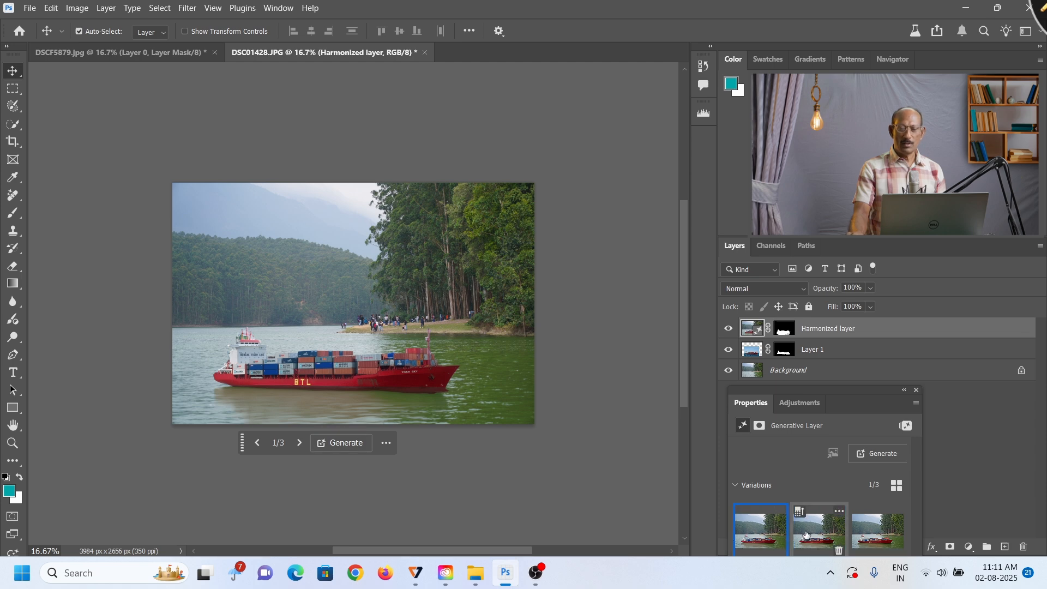
pyautogui.click(873, 535)
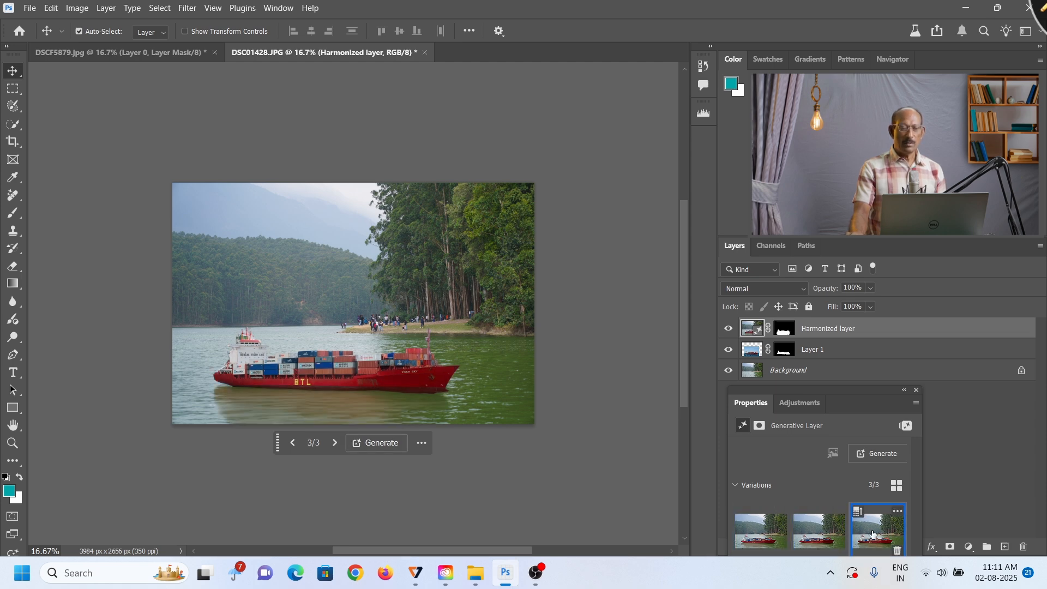
pyautogui.click(760, 532)
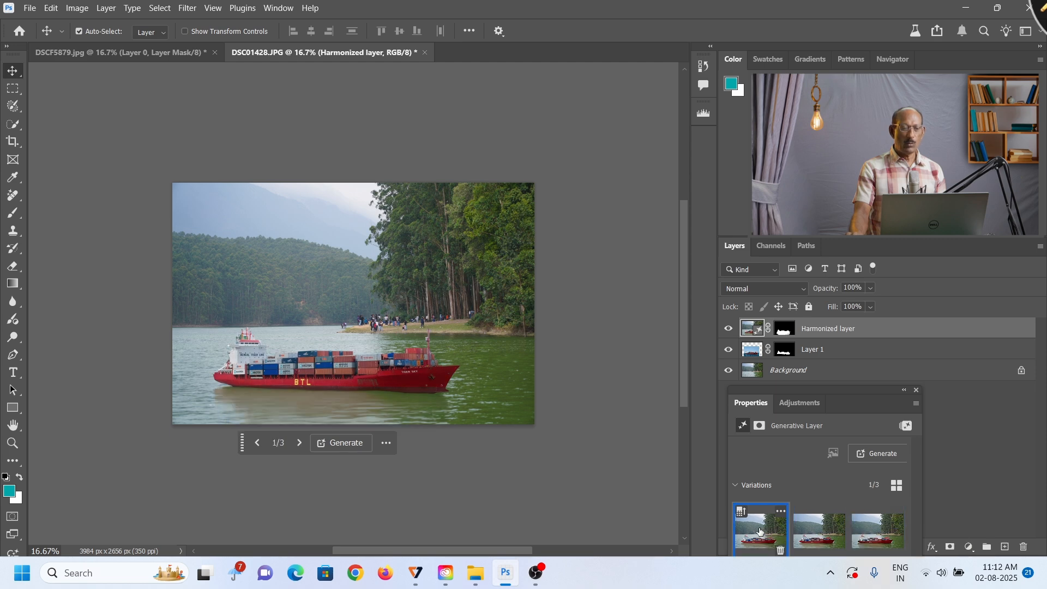
pyautogui.click(863, 537)
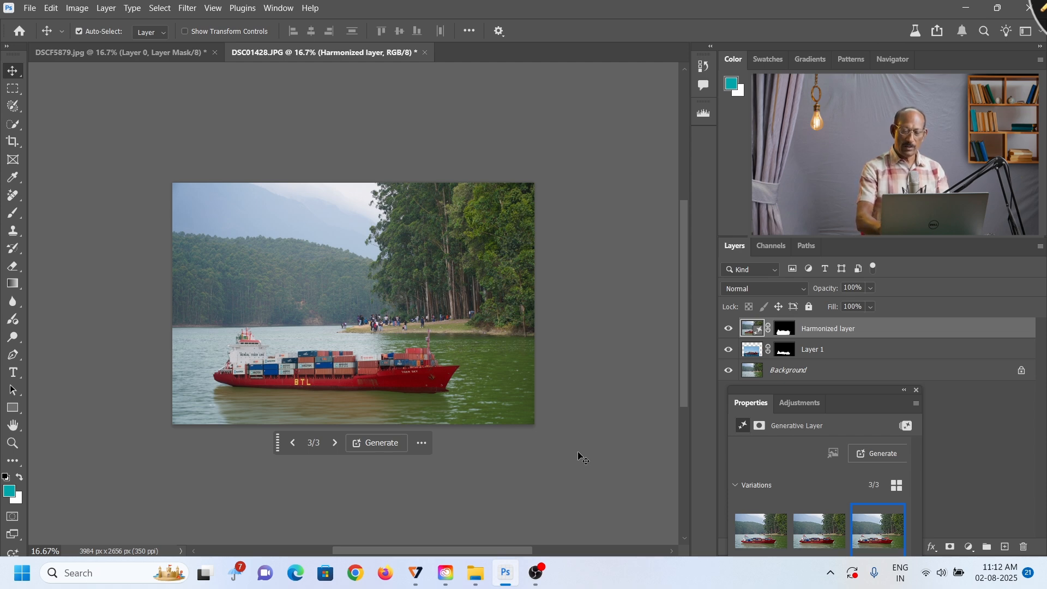
# Step: Compare the ship before and after harmonizing at 25% zoom by hiding and reshowing the Harmonized layer
pyautogui.hotkey('ctrl', '+')
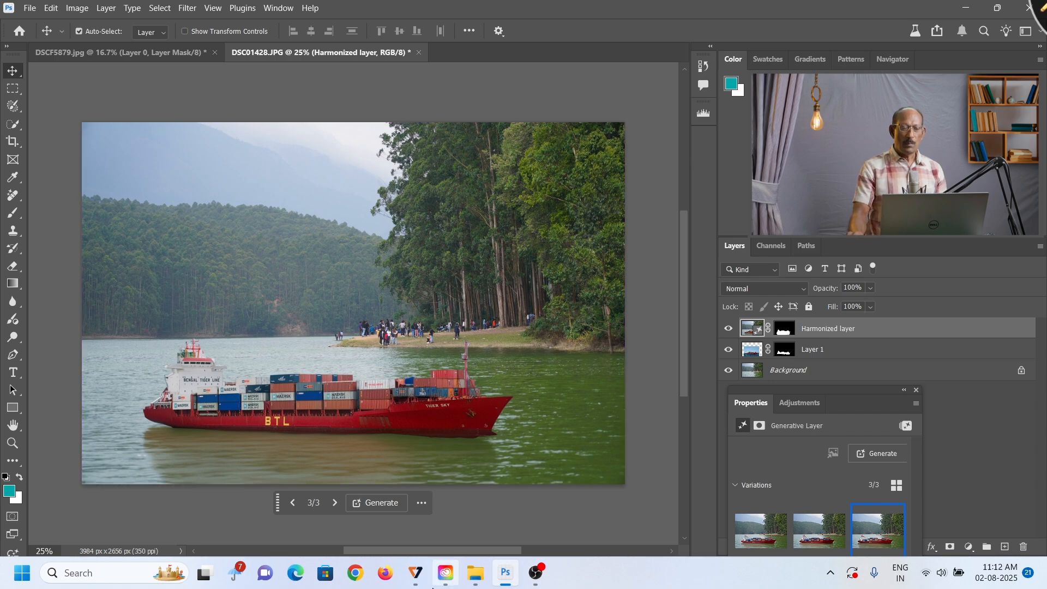
pyautogui.moveTo(443, 586)
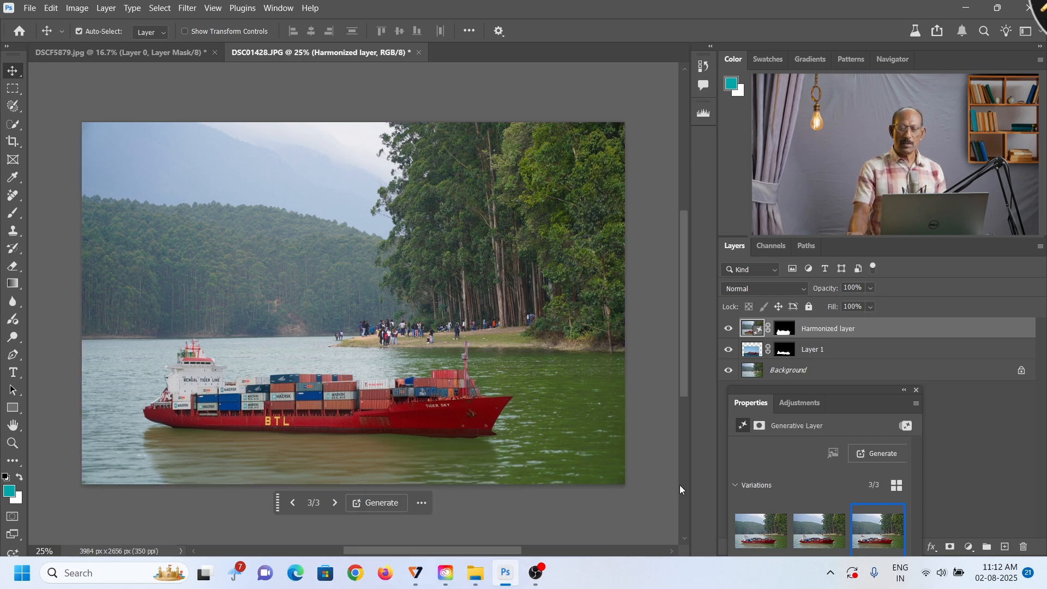
pyautogui.click(729, 329)
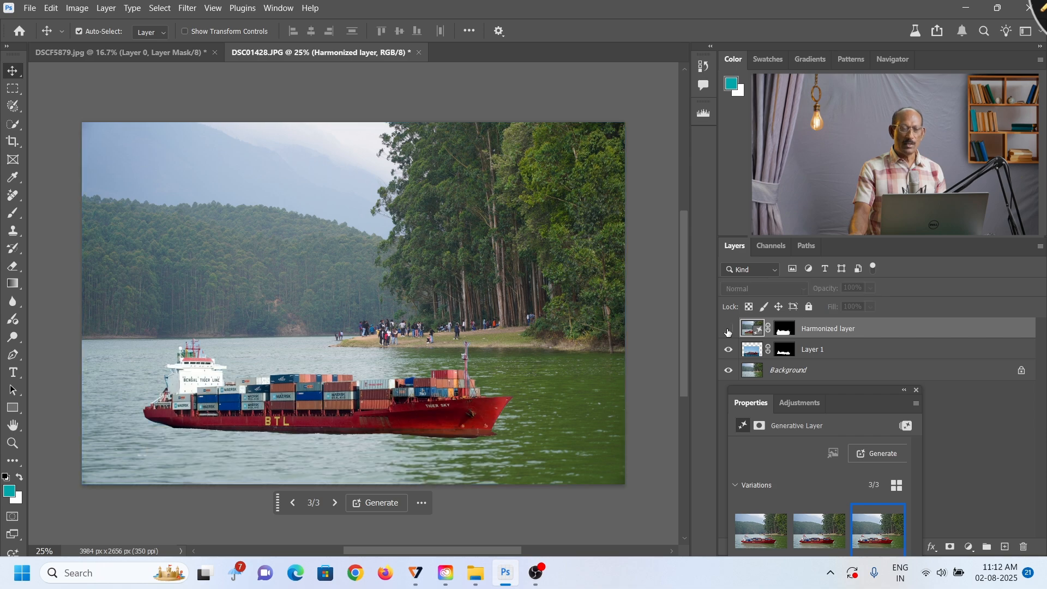
pyautogui.click(729, 329)
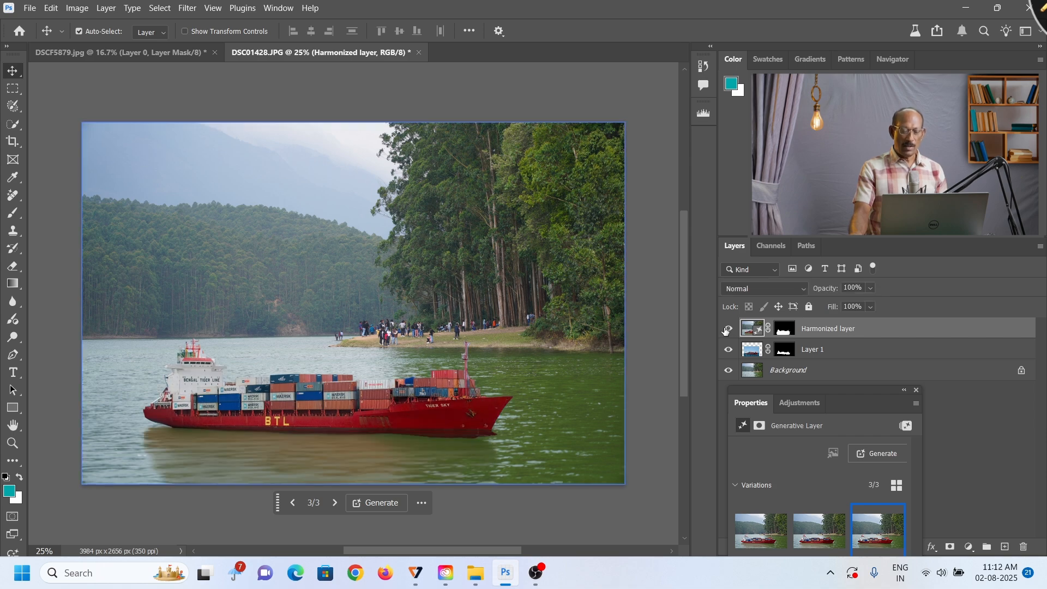
# Step: Mark the ship's white superstructure and the water beneath its hull with yellow screen annotations, and clear the markings
pyautogui.hotkey('ctrl', '2')
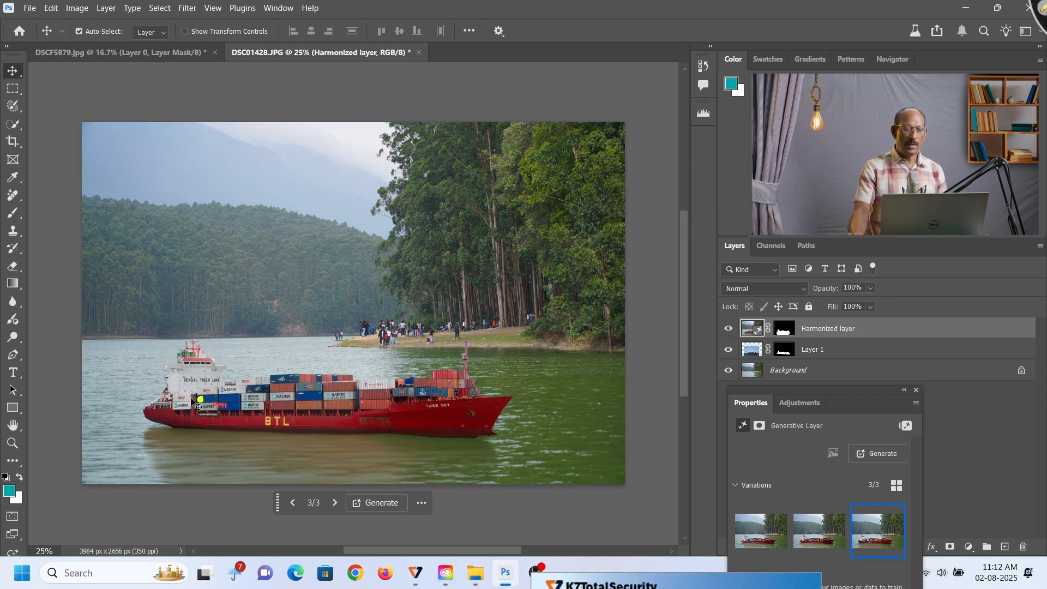
pyautogui.moveTo(228, 342)
pyautogui.mouseDown()
pyautogui.moveTo(167, 353)
pyautogui.moveTo(160, 398)
pyautogui.mouseUp()
pyautogui.moveTo(244, 397); pyautogui.dragTo(237, 351)
pyautogui.moveTo(143, 420)
pyautogui.mouseDown()
pyautogui.moveTo(482, 430)
pyautogui.moveTo(535, 448)
pyautogui.moveTo(527, 494)
pyautogui.moveTo(153, 446)
pyautogui.mouseUp()
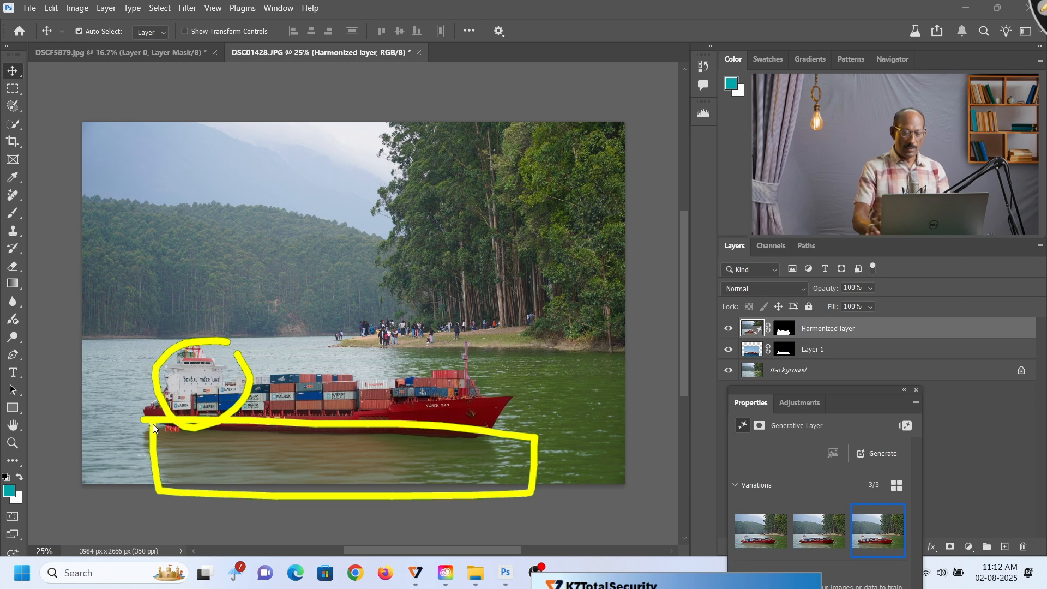
pyautogui.press('Escape')
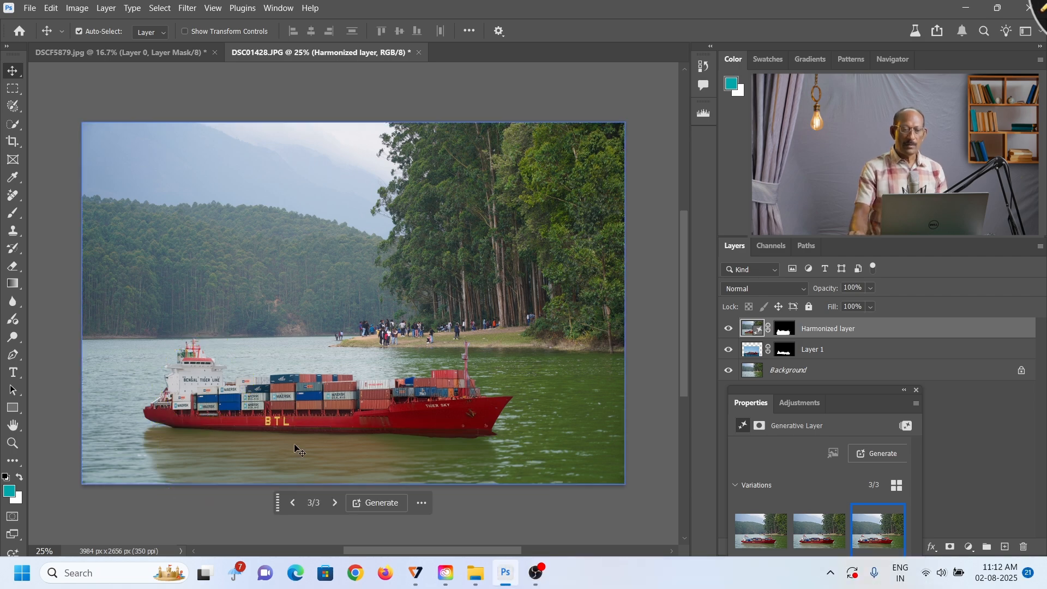
# Step: Toggle the Harmonized layer's visibility repeatedly to examine the ship's lighting and its reflection on the water, leaving the layer shown
pyautogui.click(729, 330)
pyautogui.click(728, 330)
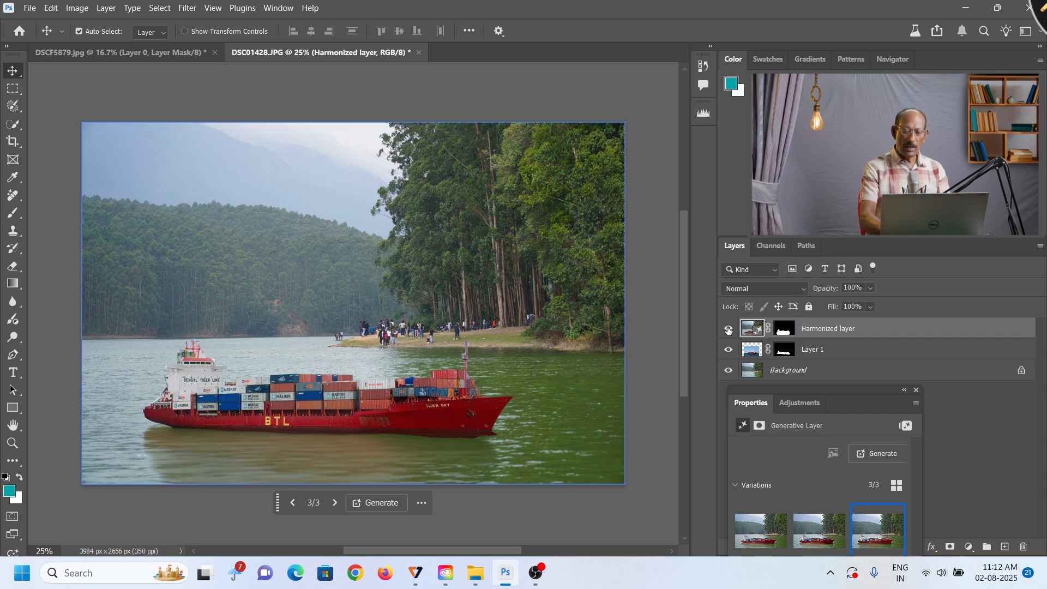
pyautogui.moveTo(494, 385)
pyautogui.mouseDown()
pyautogui.moveTo(424, 390)
pyautogui.moveTo(418, 428)
pyautogui.moveTo(474, 450)
pyautogui.moveTo(524, 387)
pyautogui.mouseUp()
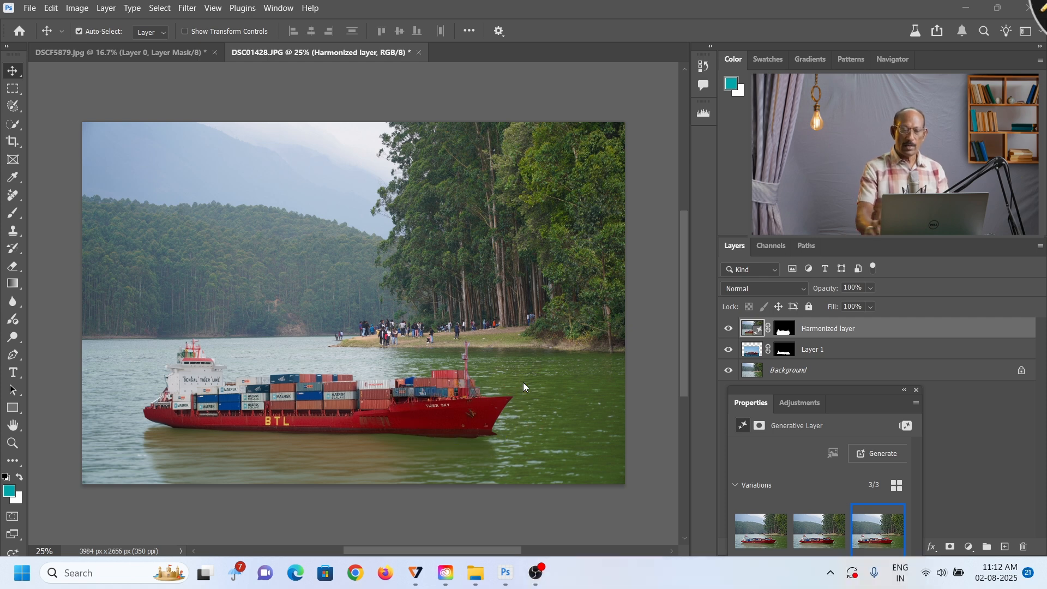
pyautogui.click(738, 329)
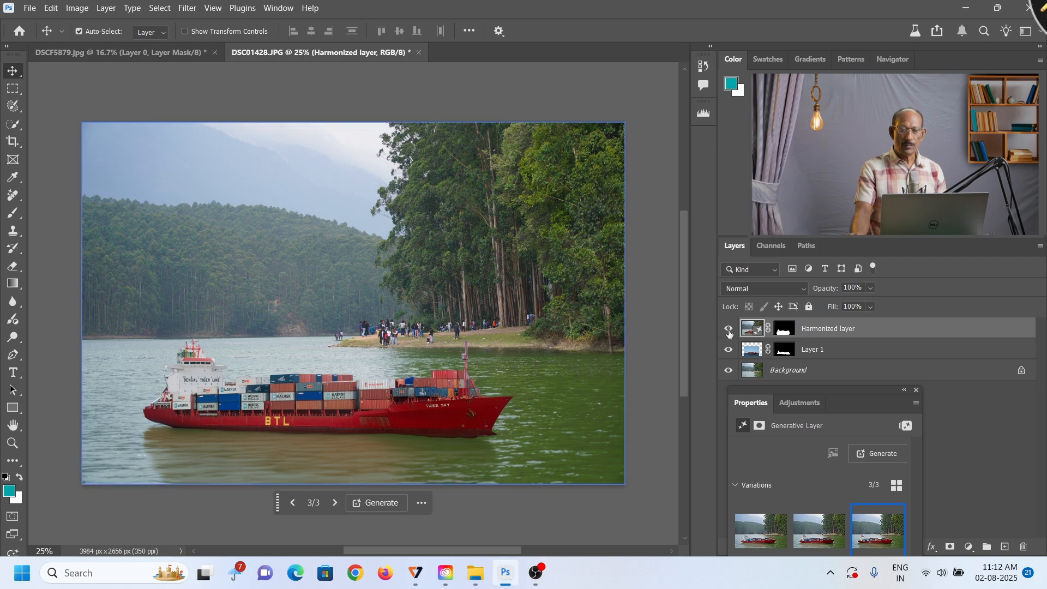
pyautogui.click(729, 329)
pyautogui.click(730, 330)
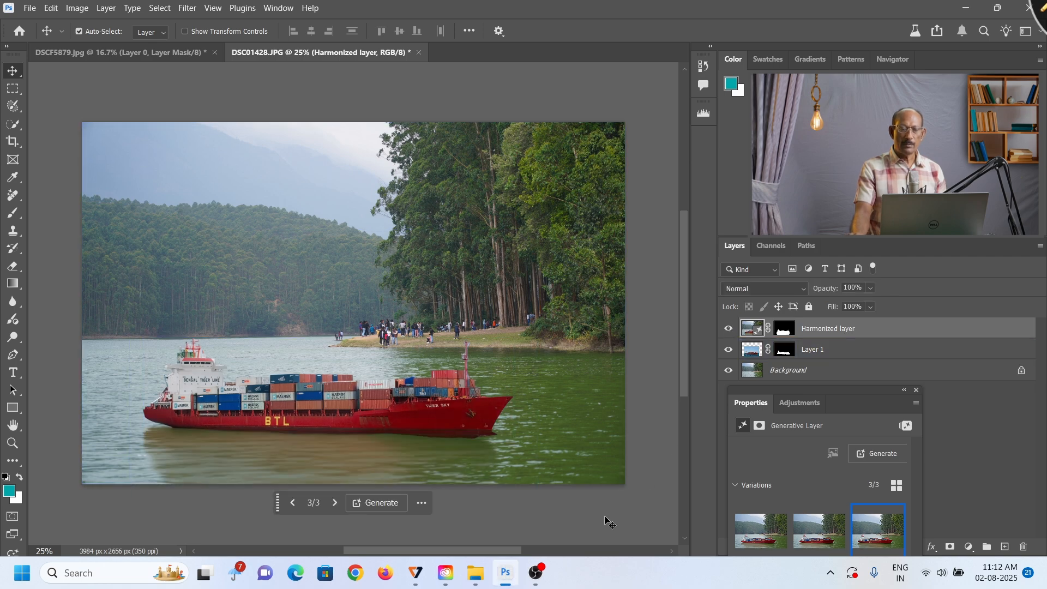